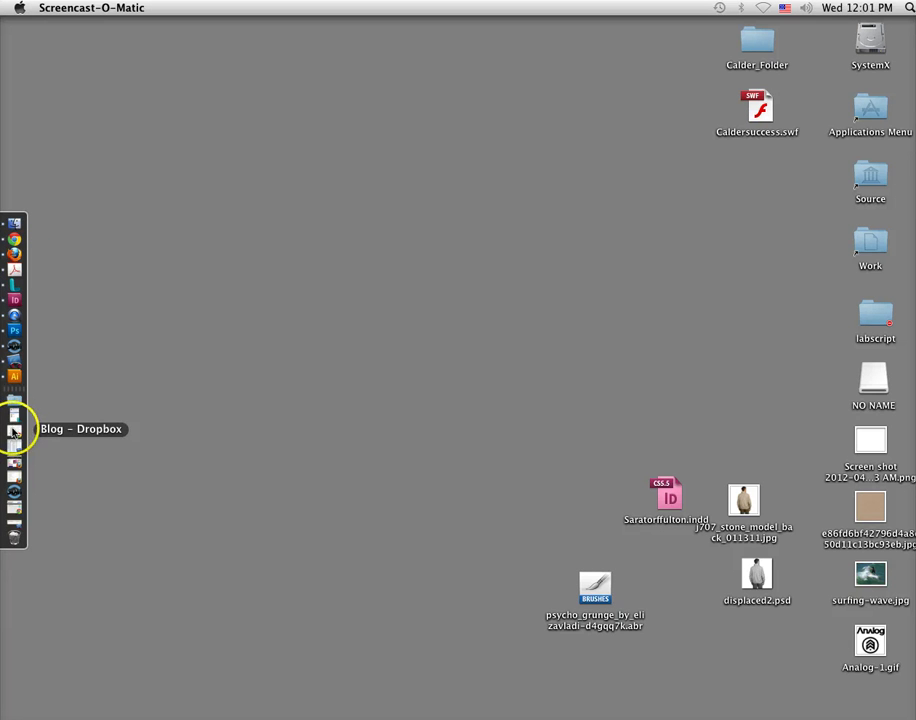
Switch to the course page in Firefox and open Unit 10's Multi-State and Buttons Exercise — Alexander Calder through to its instructions page.
{"action": "left_click", "coordinate": [12, 477]}
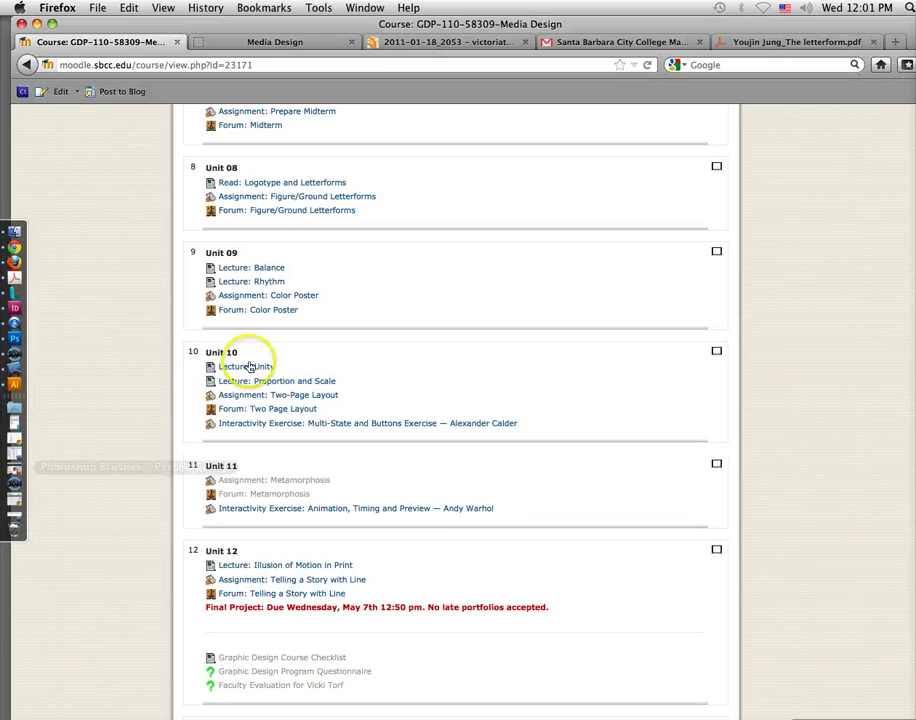
{"action": "left_click", "coordinate": [431, 426]}
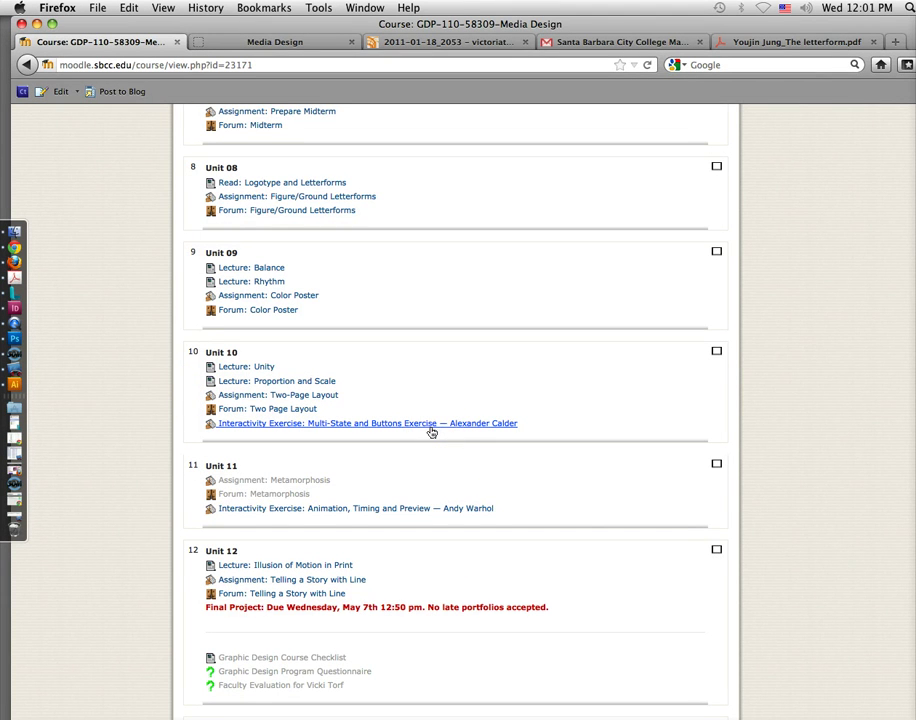
{"action": "left_click", "coordinate": [431, 428]}
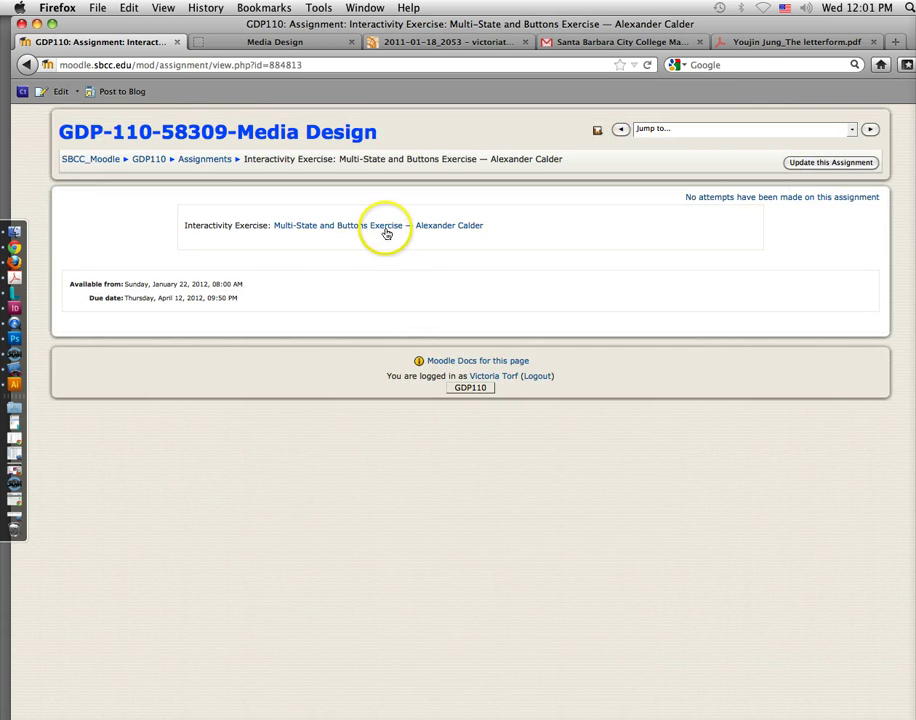
{"action": "left_click", "coordinate": [387, 230]}
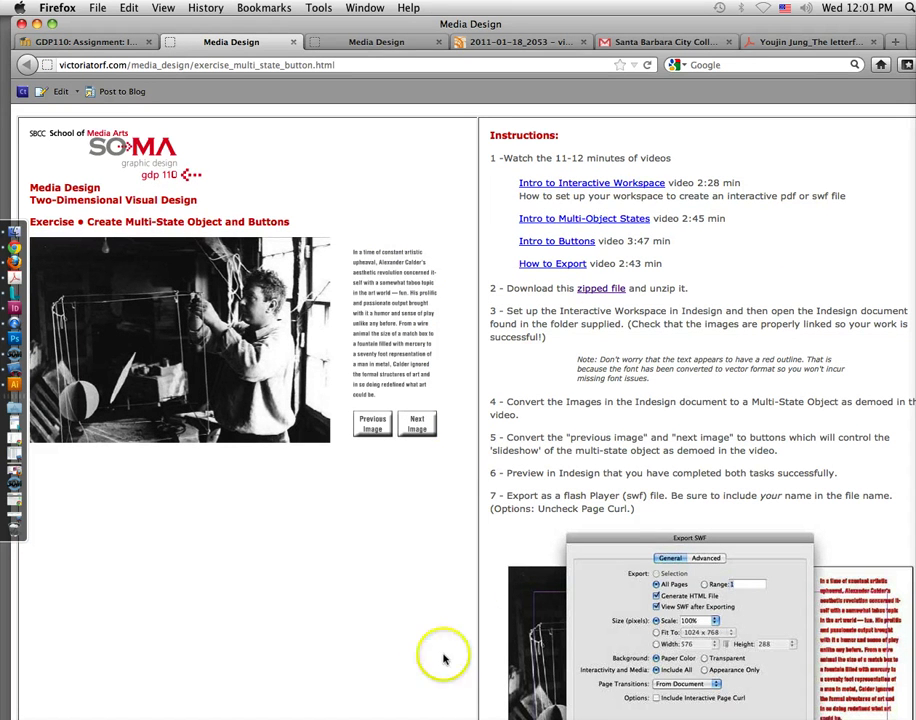
Advance through the images of the Calder slideshow on the exercise page to test its Next Image control.
{"action": "left_click", "coordinate": [402, 444]}
{"action": "left_click", "coordinate": [418, 427]}
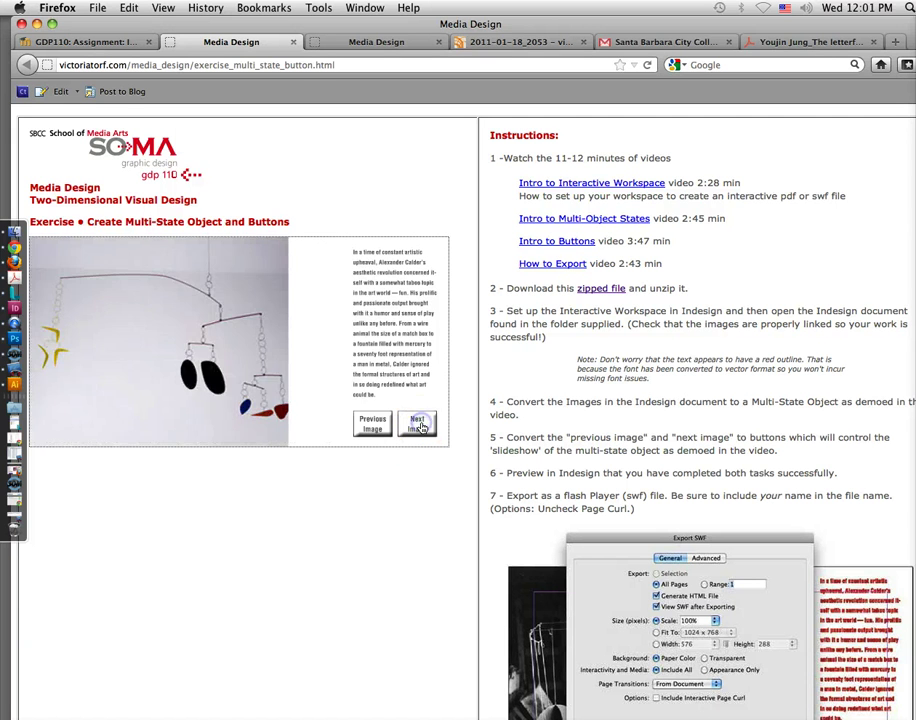
{"action": "left_click", "coordinate": [418, 427]}
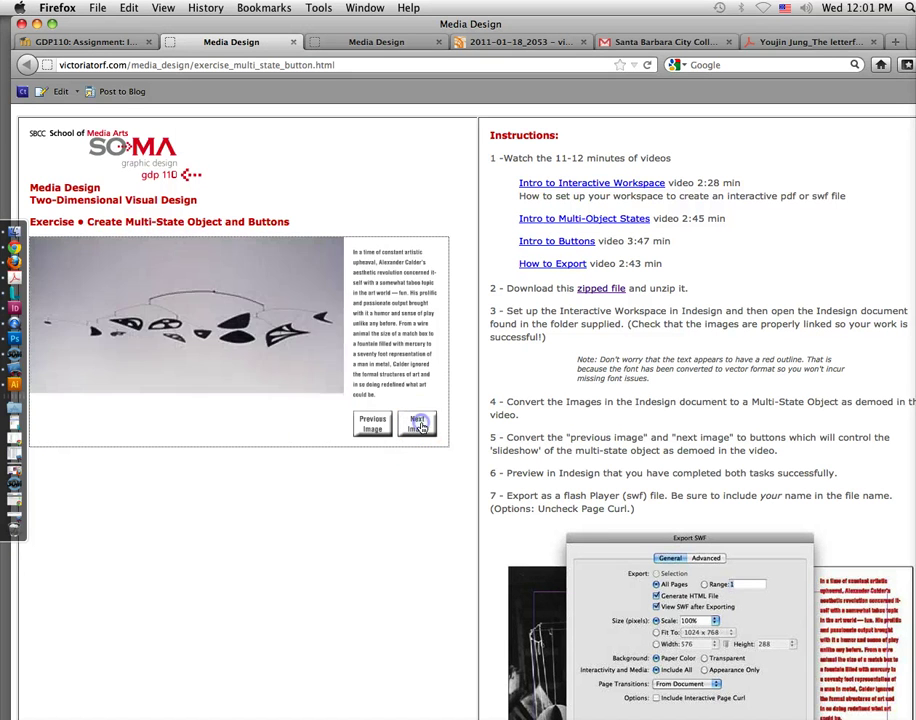
{"action": "left_click", "coordinate": [418, 427]}
{"action": "left_click", "coordinate": [418, 427]}
{"action": "left_click", "coordinate": [418, 427]}
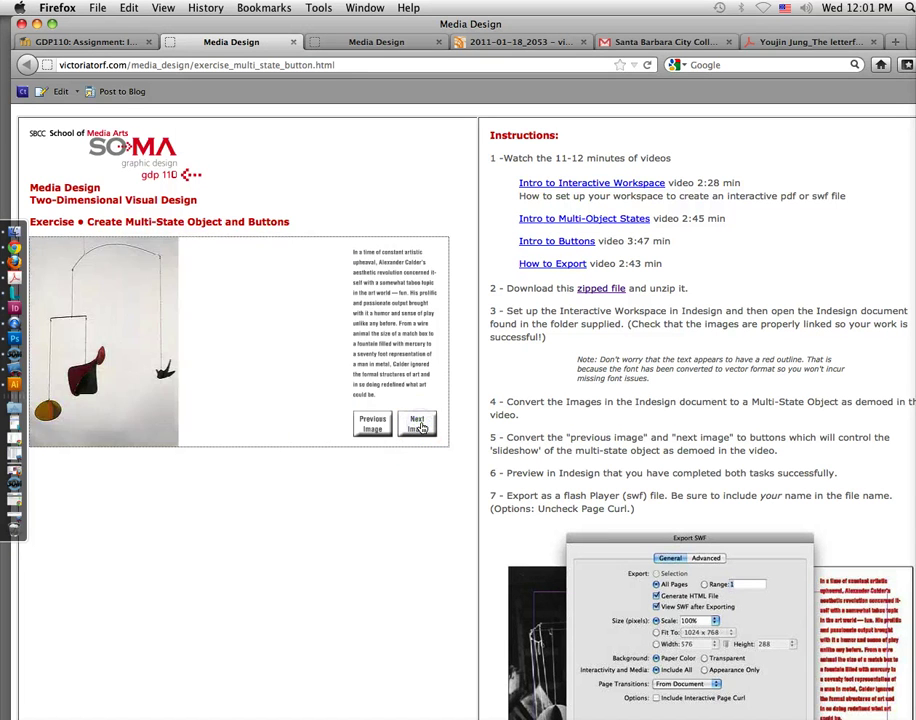
{"action": "left_click", "coordinate": [418, 427]}
{"action": "left_click", "coordinate": [418, 427]}
{"action": "left_click", "coordinate": [418, 427]}
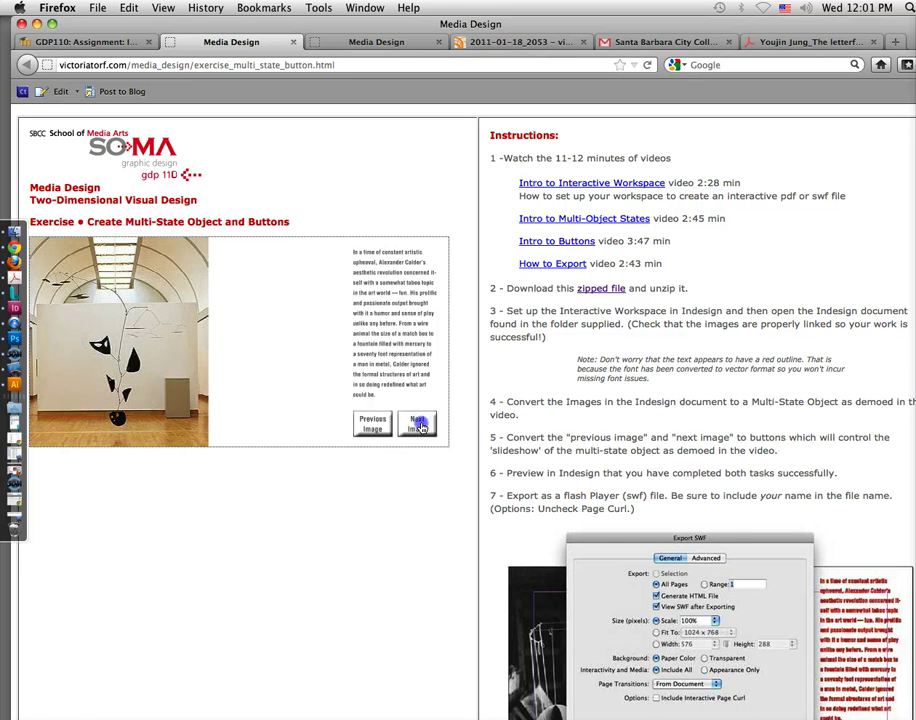
{"action": "left_click", "coordinate": [418, 427]}
{"action": "left_click", "coordinate": [418, 427]}
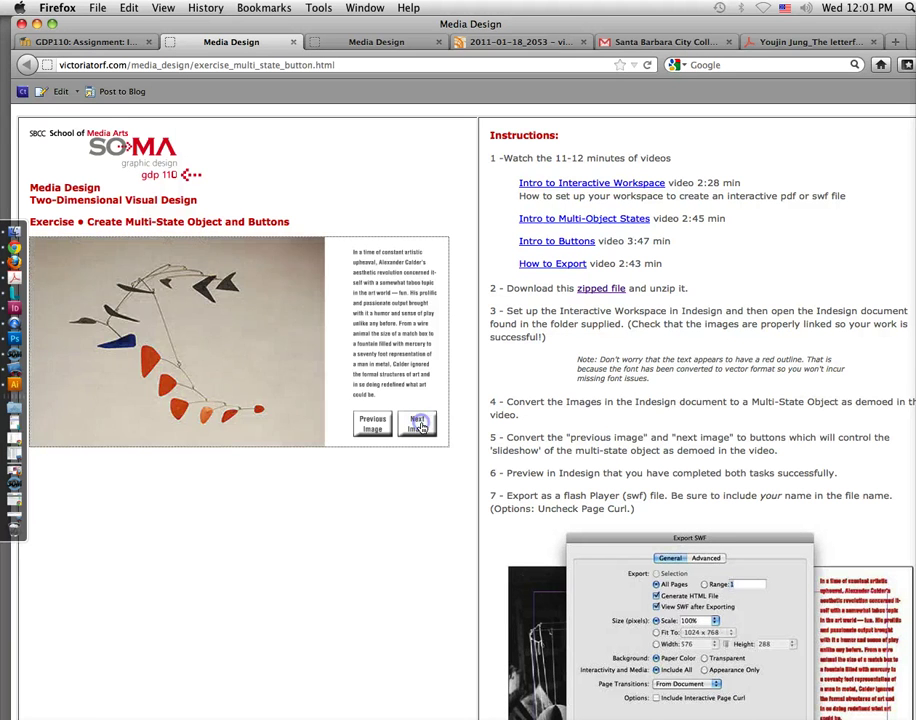
{"action": "left_click", "coordinate": [418, 427]}
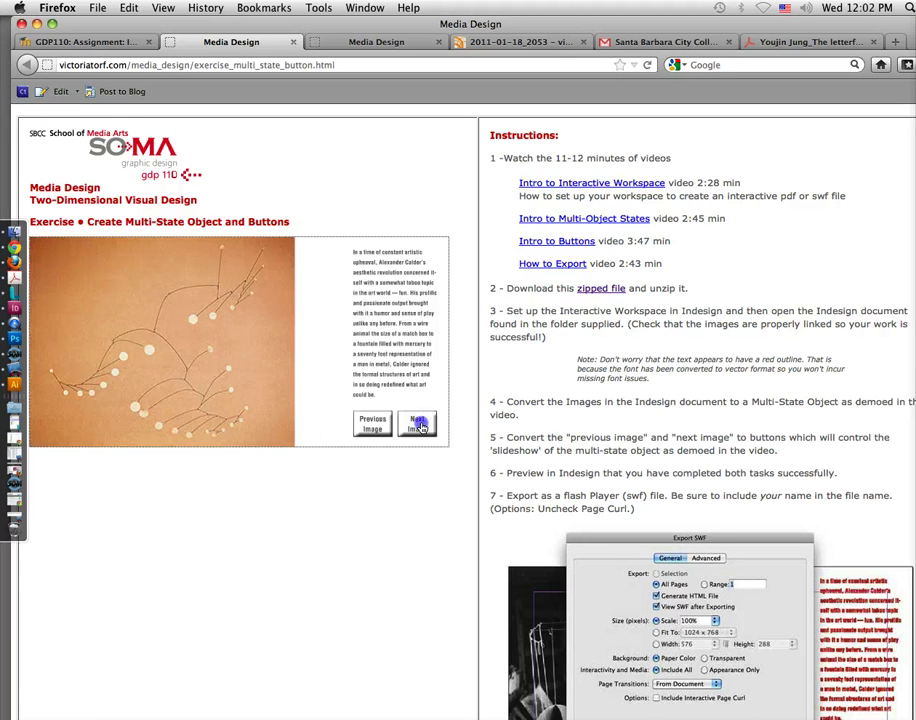
{"action": "left_click", "coordinate": [418, 427]}
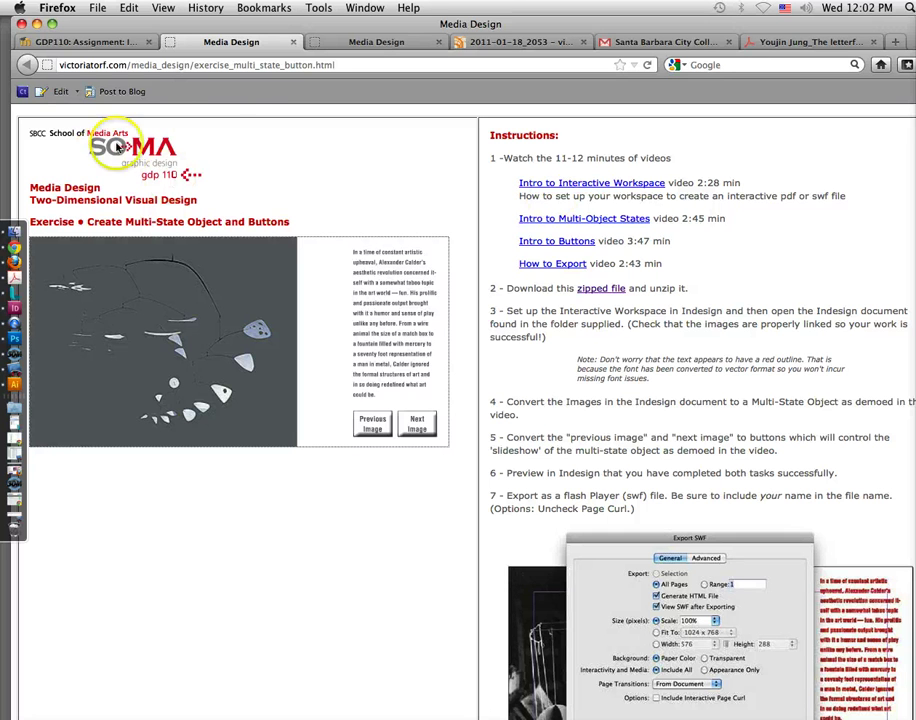
Return to the GDP110 course page and open the Your Final Portfolio assignment.
{"action": "left_click", "coordinate": [120, 42]}
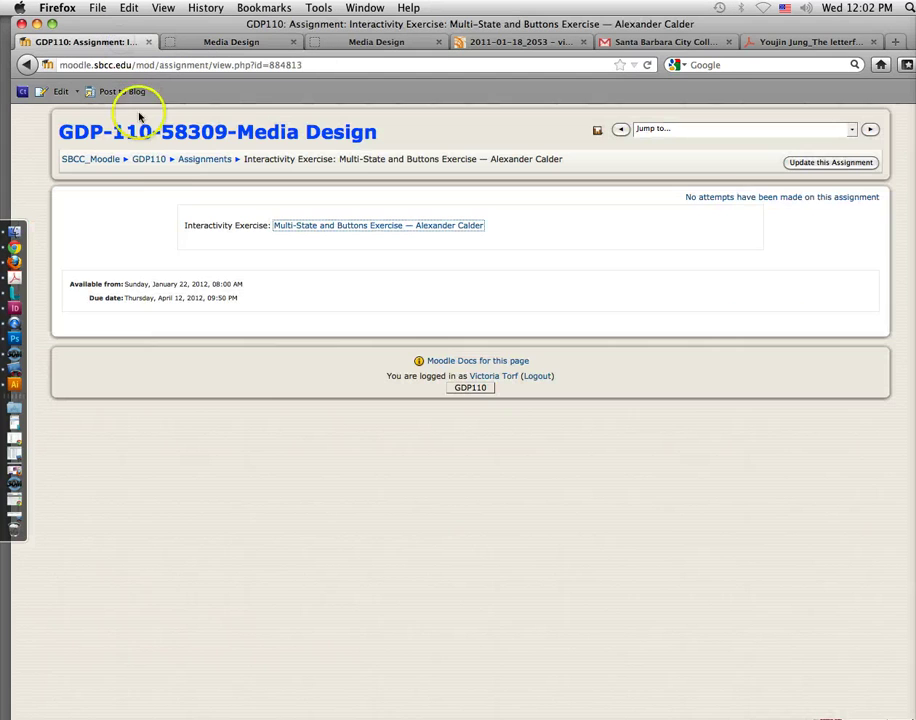
{"action": "left_click", "coordinate": [150, 160]}
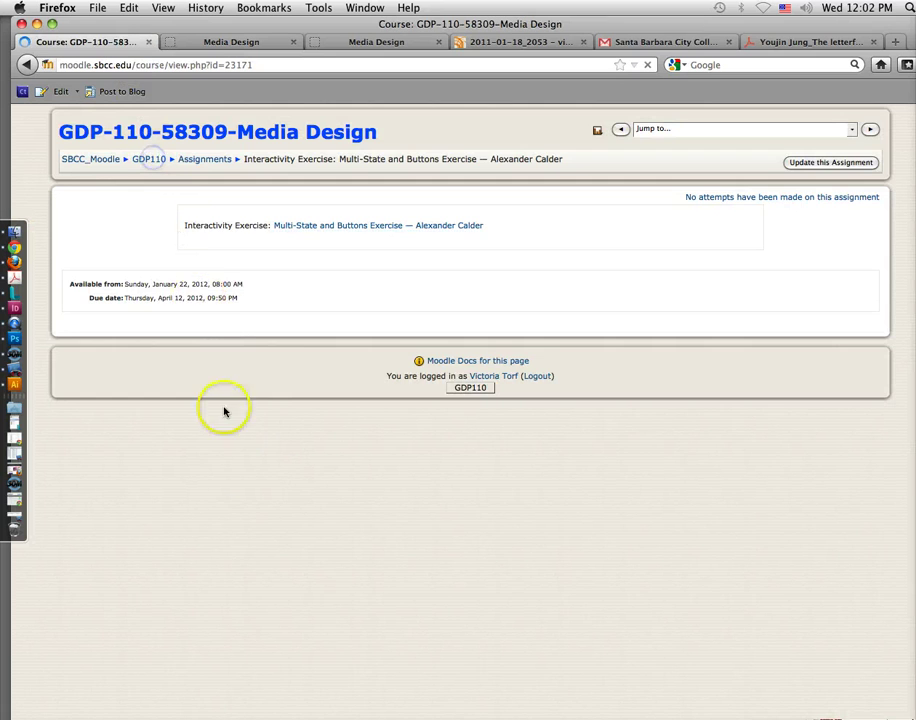
{"action": "scroll", "coordinate": [240, 528], "scroll_direction": "down", "scroll_amount": 1}
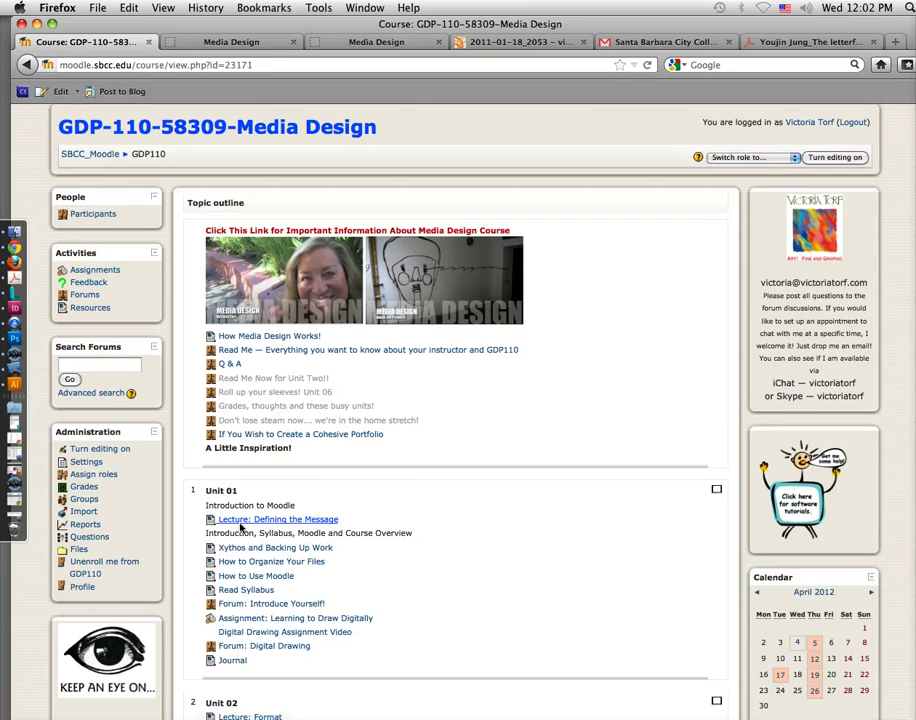
{"action": "scroll", "coordinate": [240, 526], "scroll_direction": "down", "scroll_amount": 3}
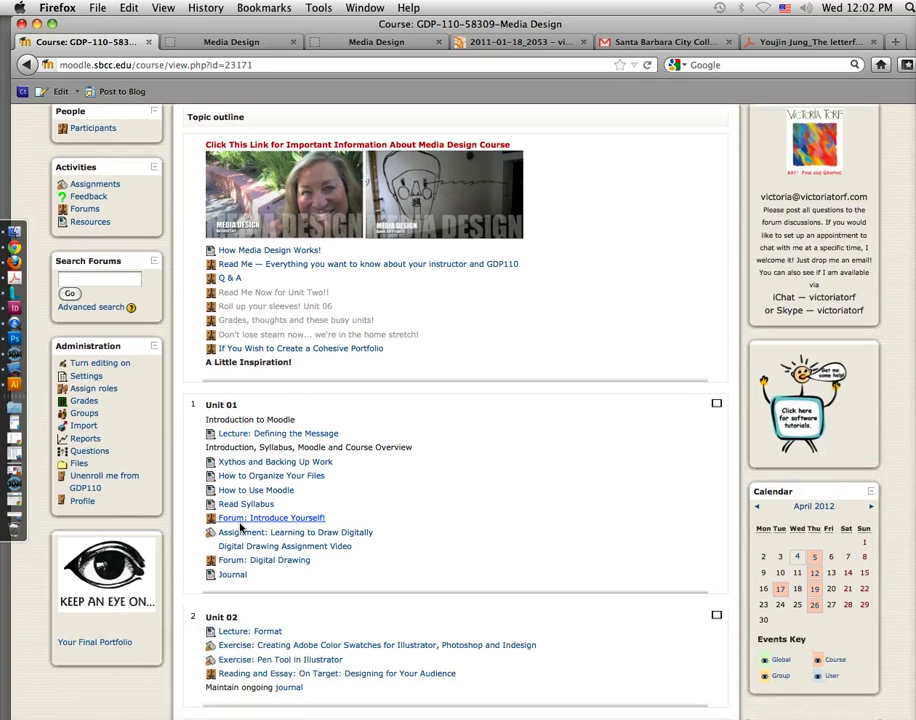
{"action": "scroll", "coordinate": [222, 525], "scroll_direction": "down", "scroll_amount": 4}
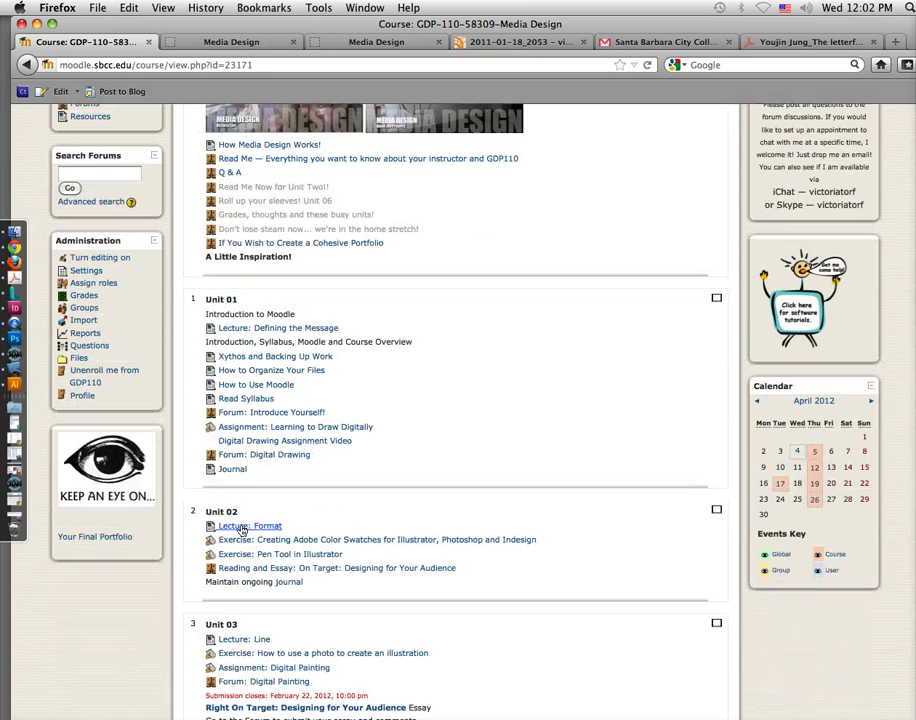
{"action": "left_click", "coordinate": [127, 544]}
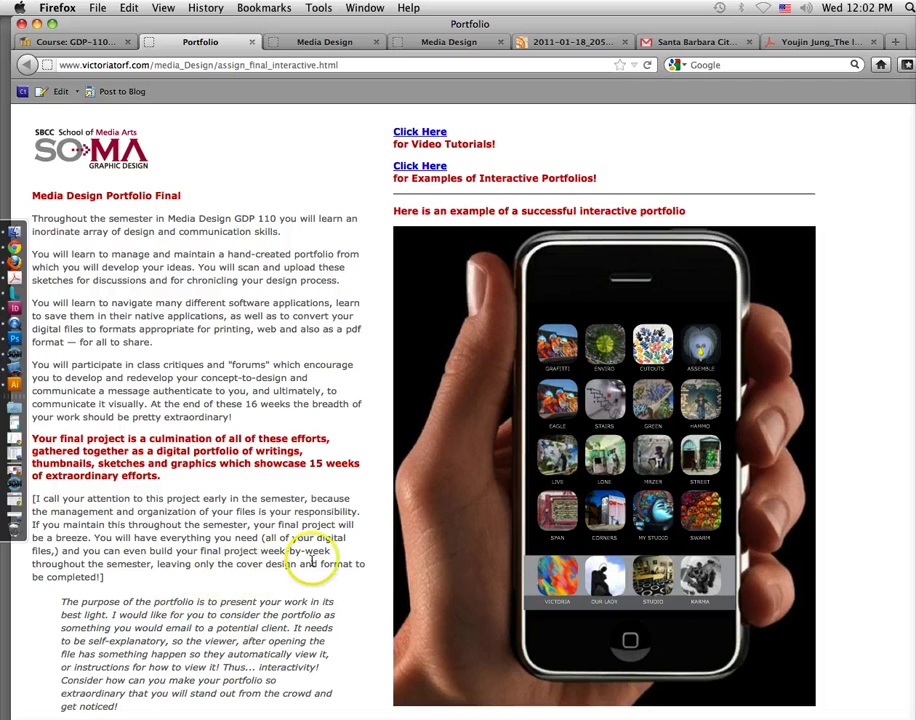
Review the criteria for how the portfolio is evaluated and close that page.
{"action": "scroll", "coordinate": [310, 560], "scroll_direction": "down", "scroll_amount": 2}
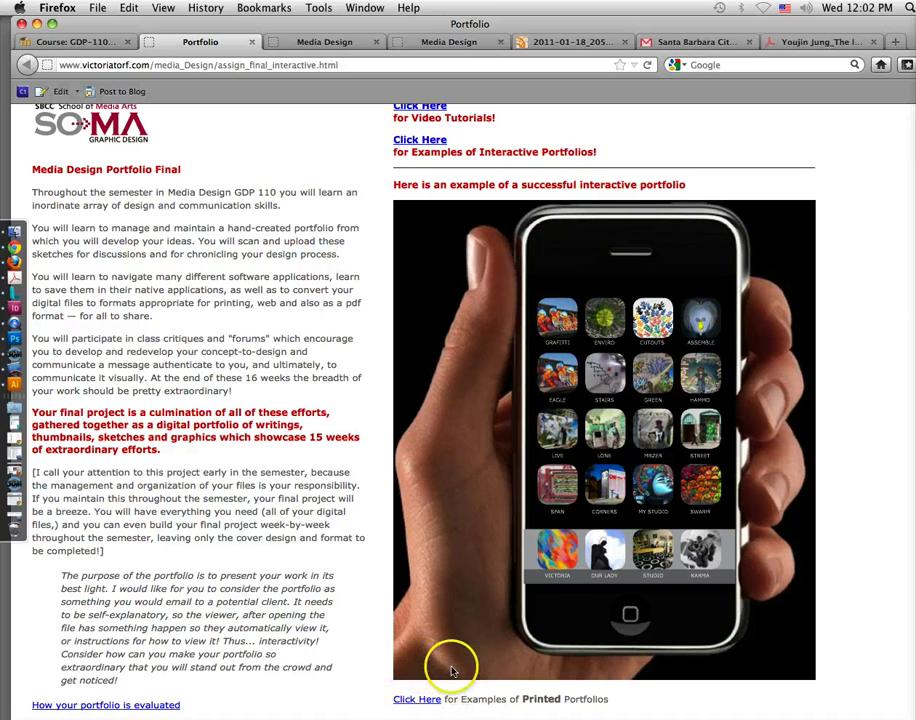
{"action": "left_click", "coordinate": [148, 710]}
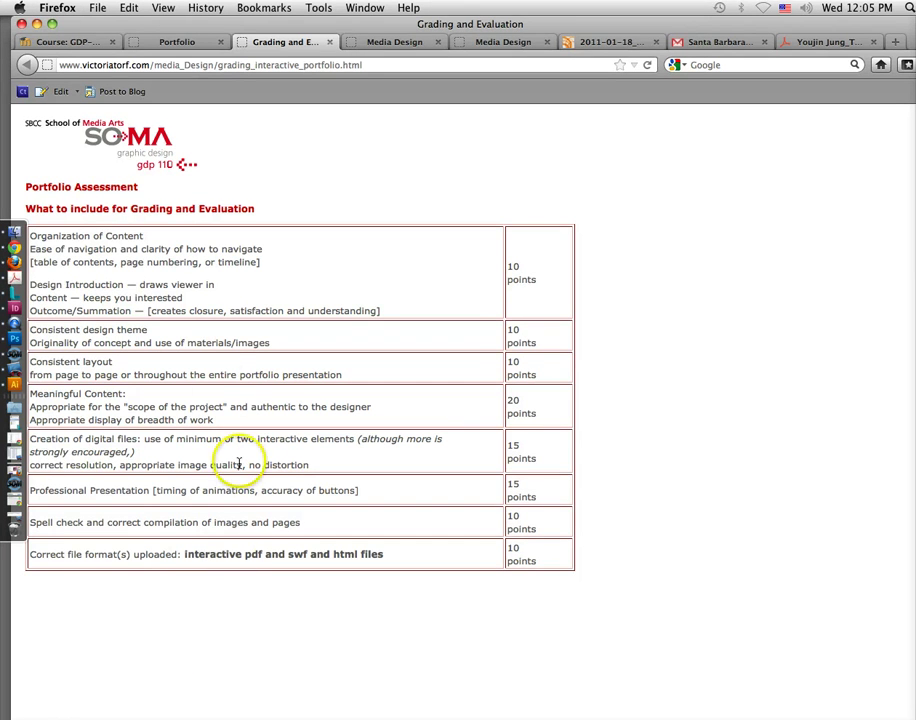
{"action": "left_click", "coordinate": [329, 41]}
Open the assignment's video tutorials page, look over the list of InDesign interactivity tutorials, and close it.
{"action": "scroll", "coordinate": [460, 180], "scroll_direction": "up", "scroll_amount": 2}
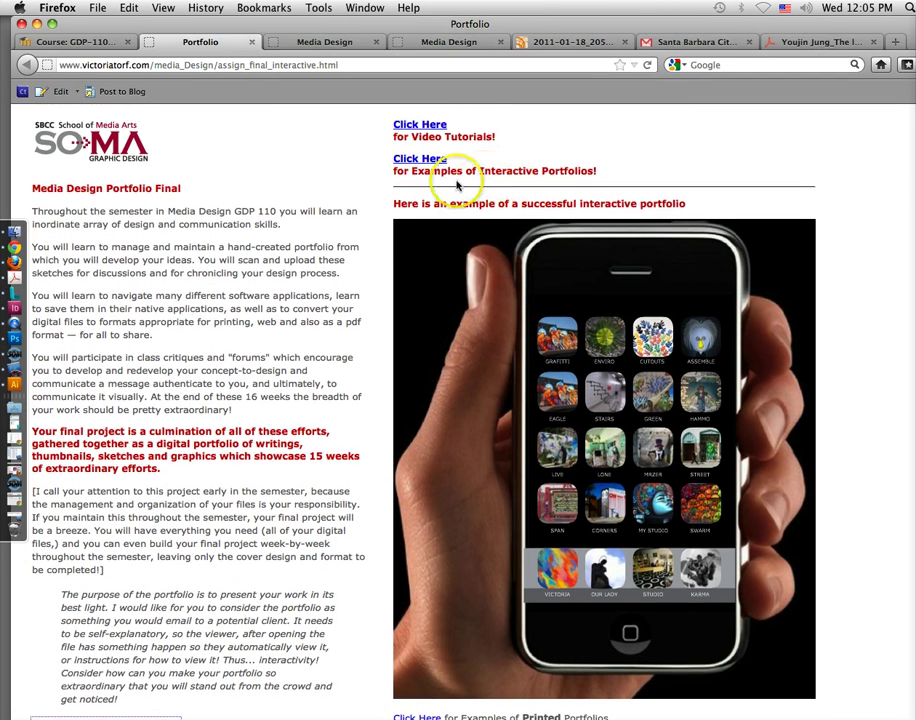
{"action": "left_click", "coordinate": [422, 131]}
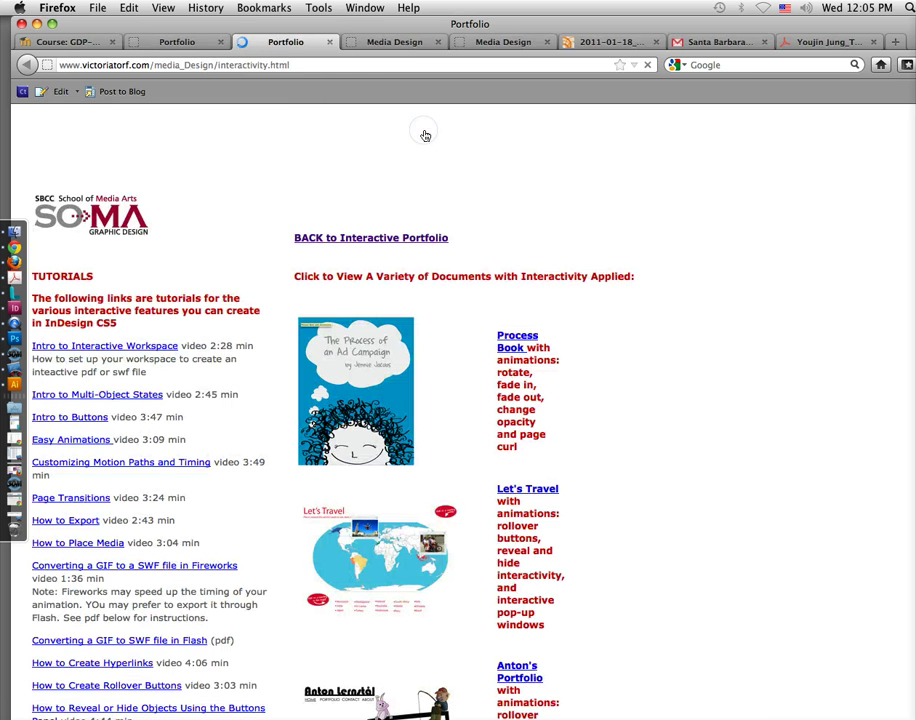
{"action": "scroll", "coordinate": [612, 367], "scroll_direction": "down", "scroll_amount": 5}
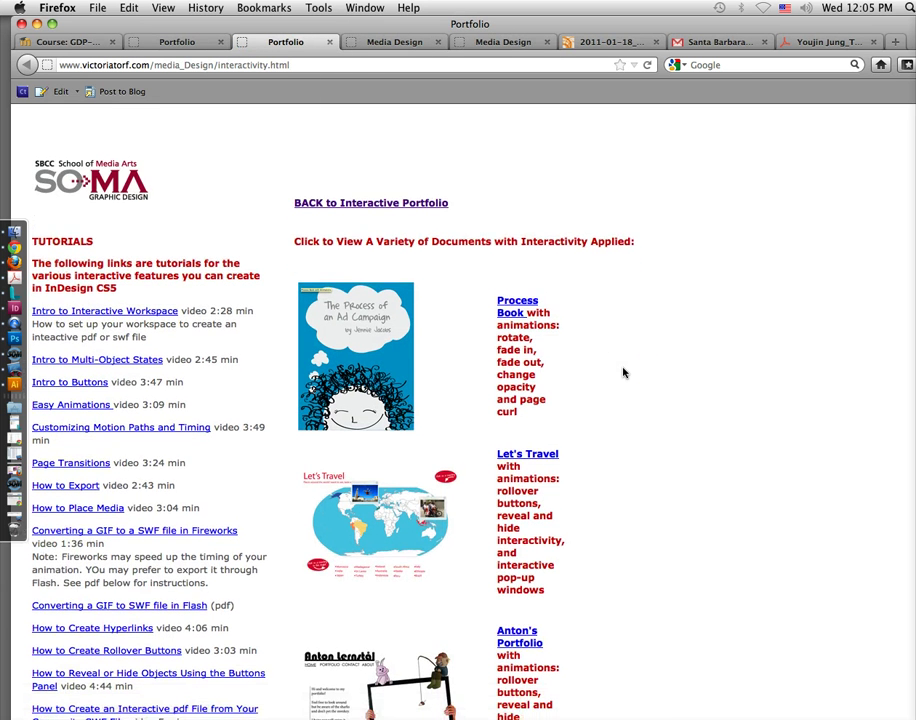
{"action": "scroll", "coordinate": [622, 373], "scroll_direction": "down", "scroll_amount": 2}
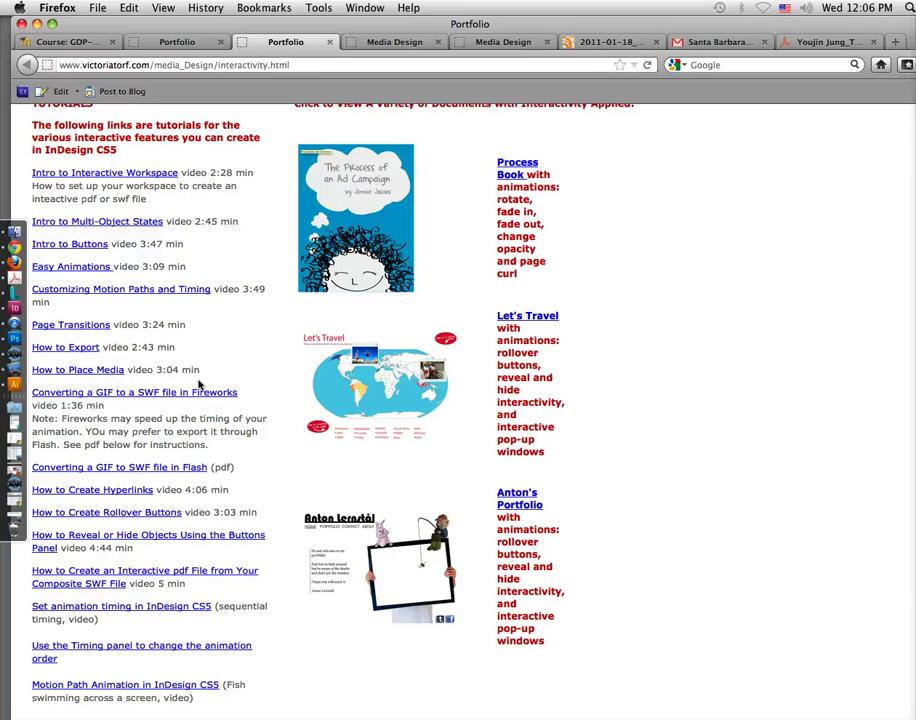
{"action": "left_click", "coordinate": [330, 43]}
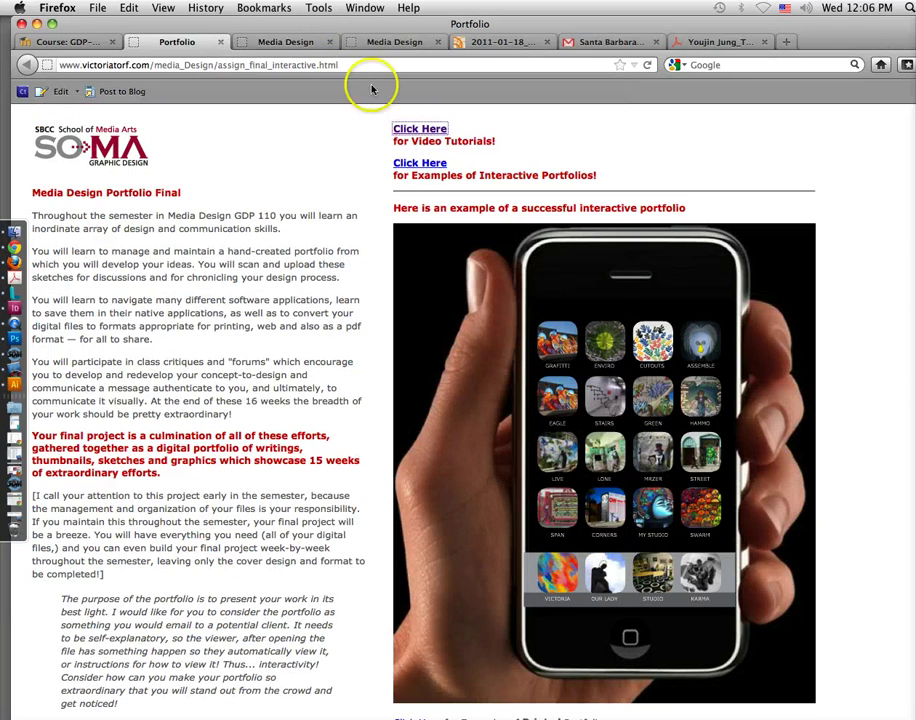
Open the examples of interactive portfolios and view the sample with the orange door image.
{"action": "left_click", "coordinate": [421, 163]}
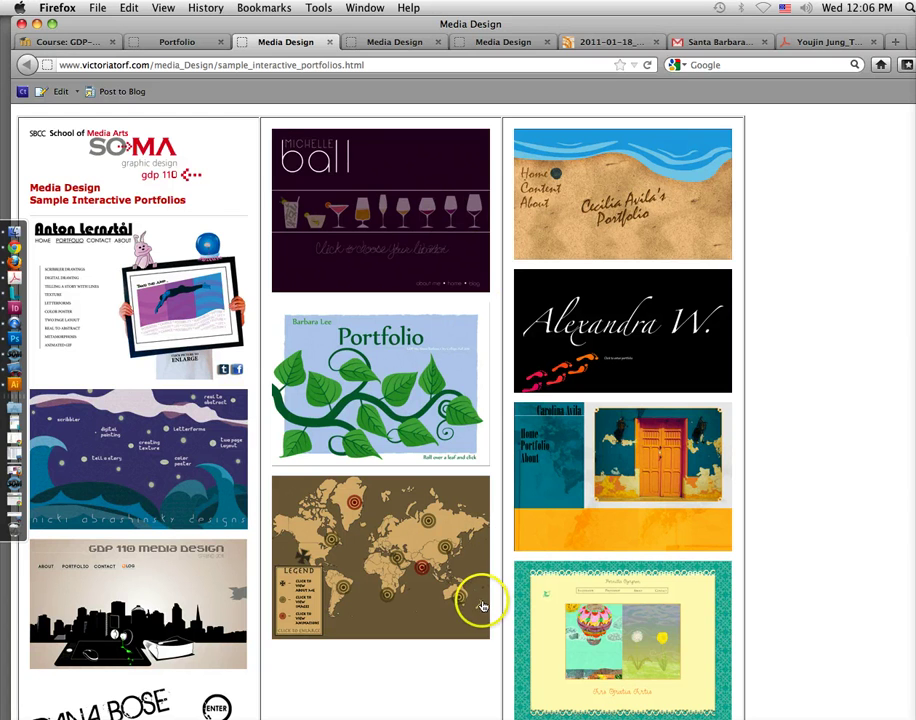
{"action": "scroll", "coordinate": [347, 531], "scroll_direction": "down", "scroll_amount": 1}
{"action": "scroll", "coordinate": [345, 530], "scroll_direction": "down", "scroll_amount": 4}
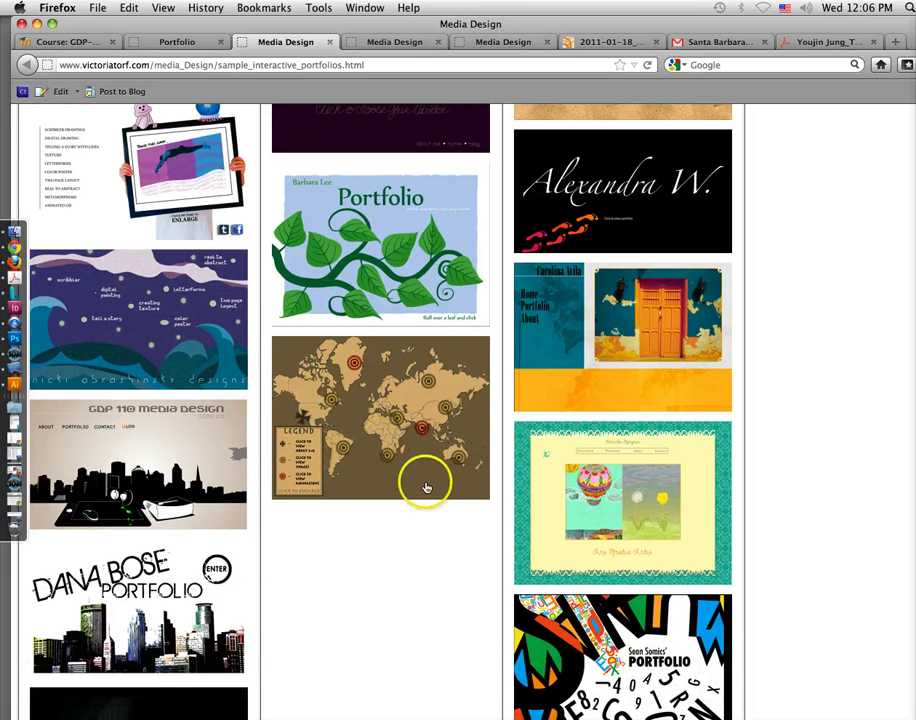
{"action": "left_click", "coordinate": [543, 340]}
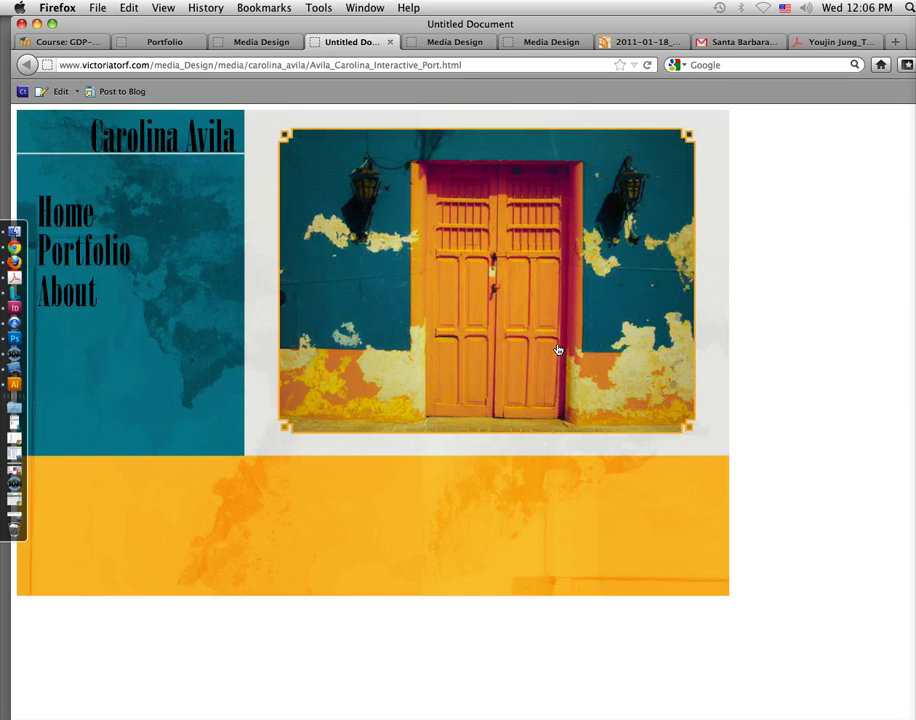
Go to the sample's Portfolio section and view the artworks behind the first three thumbnails.
{"action": "left_click", "coordinate": [140, 258]}
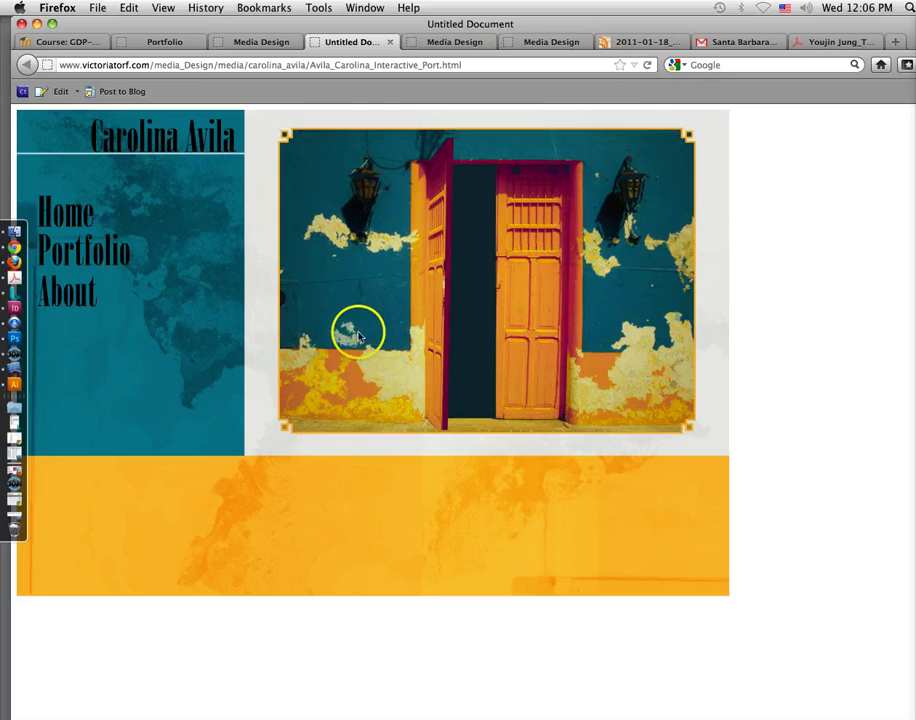
{"action": "left_click", "coordinate": [97, 263]}
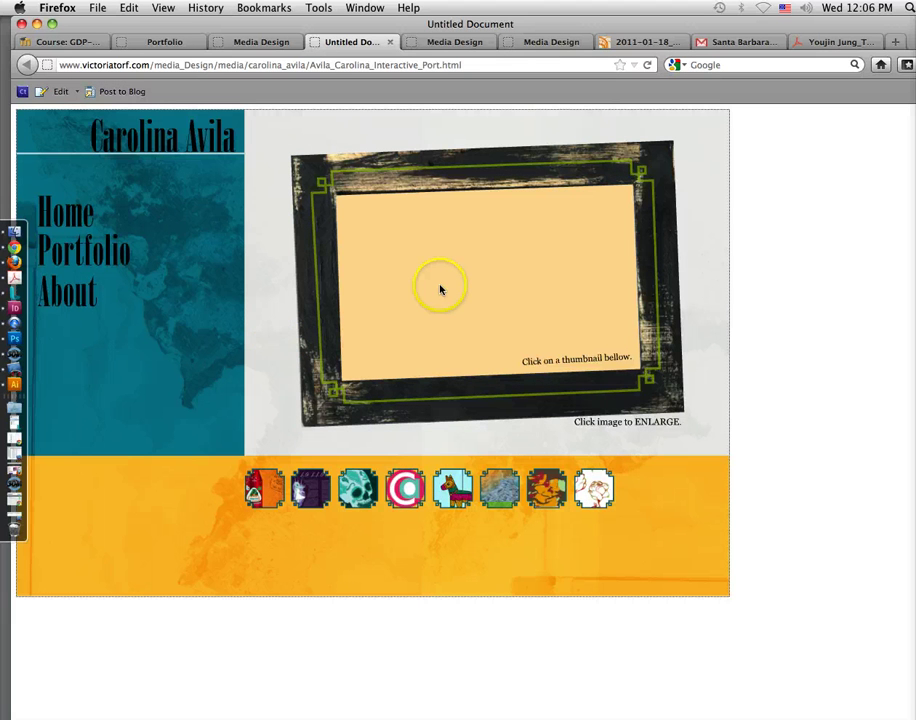
{"action": "left_click", "coordinate": [270, 495]}
{"action": "left_click", "coordinate": [311, 490]}
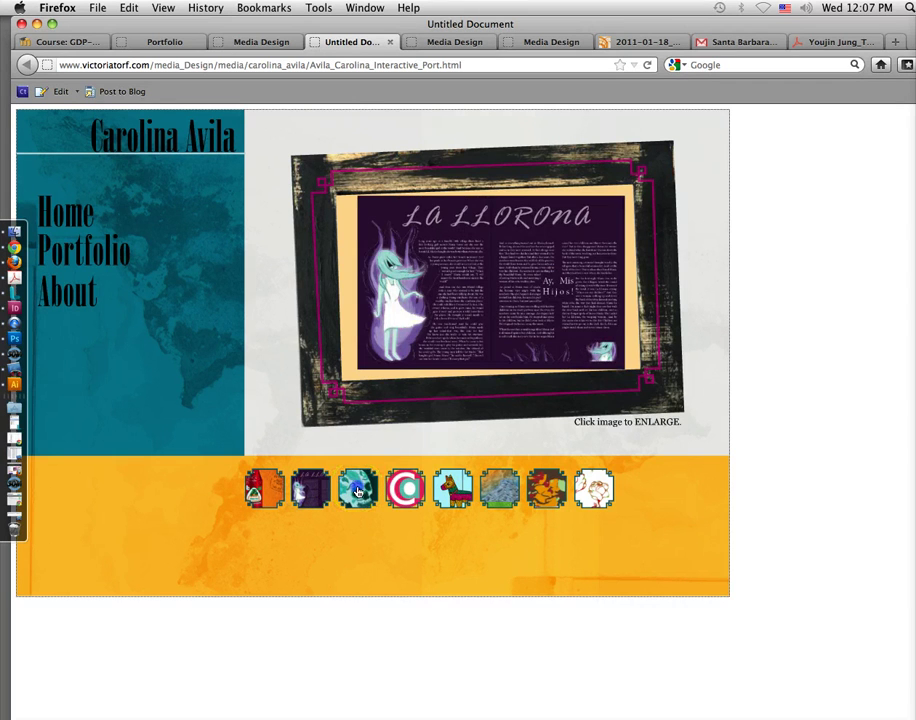
{"action": "left_click", "coordinate": [358, 490]}
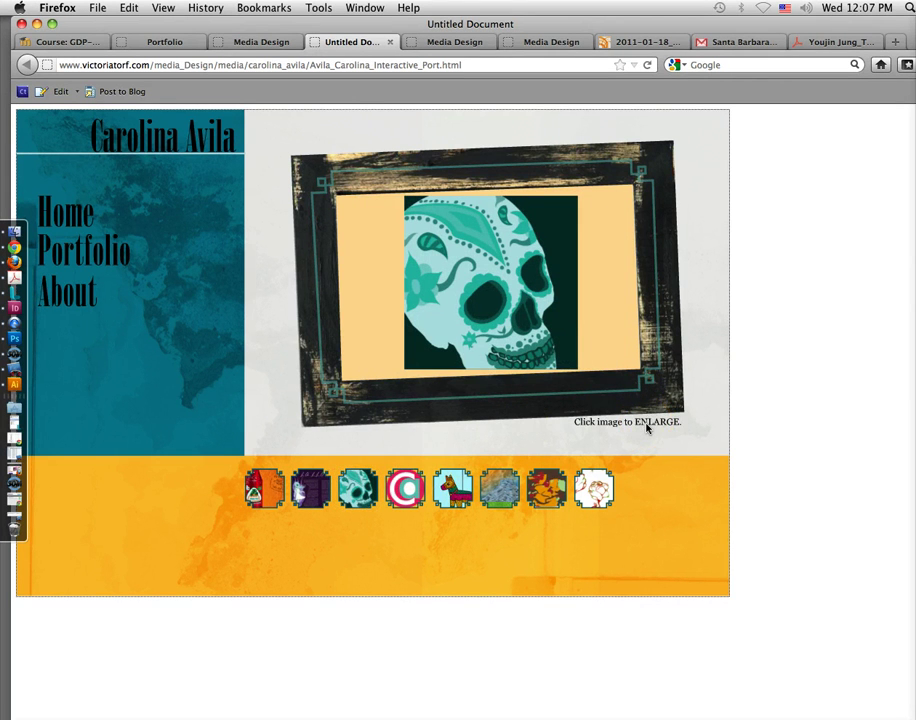
Enlarge the skull artwork and close the enlarged view, twice, to examine the pop-up interaction.
{"action": "left_click", "coordinate": [539, 342]}
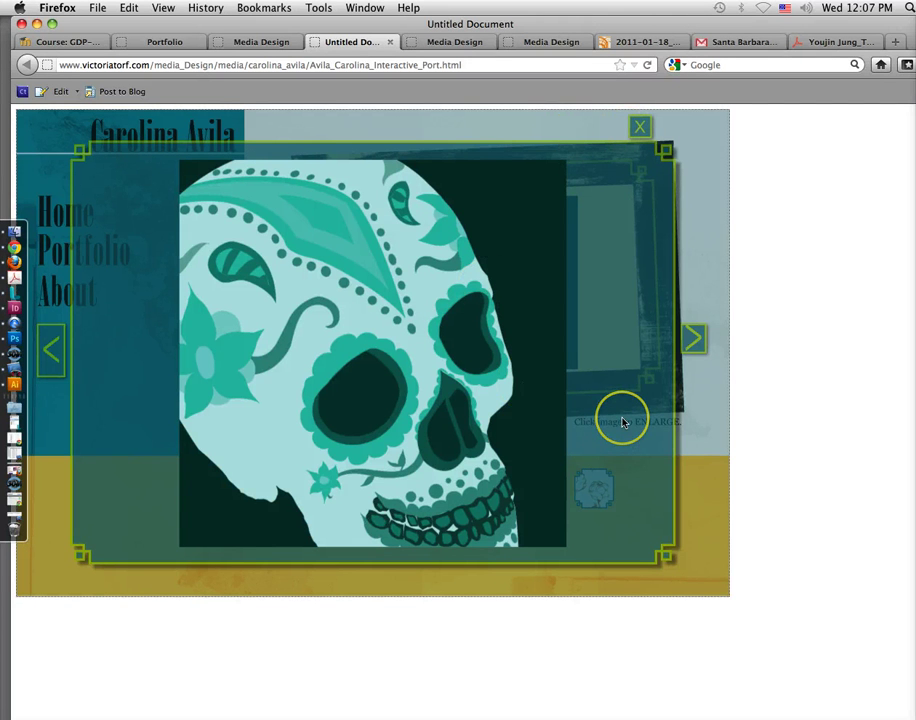
{"action": "left_click", "coordinate": [643, 128]}
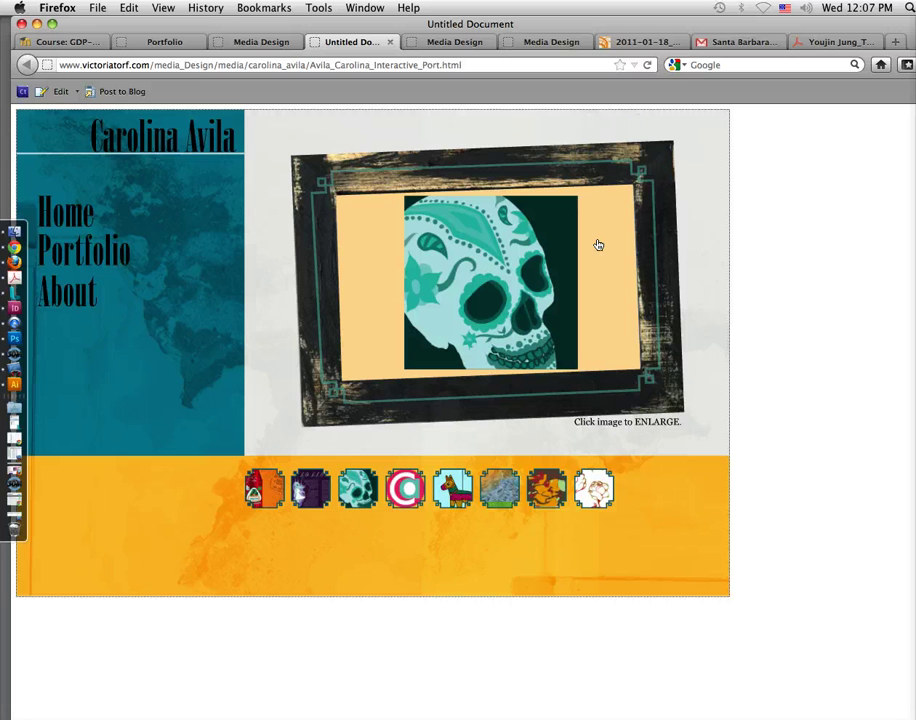
{"action": "left_click", "coordinate": [598, 245]}
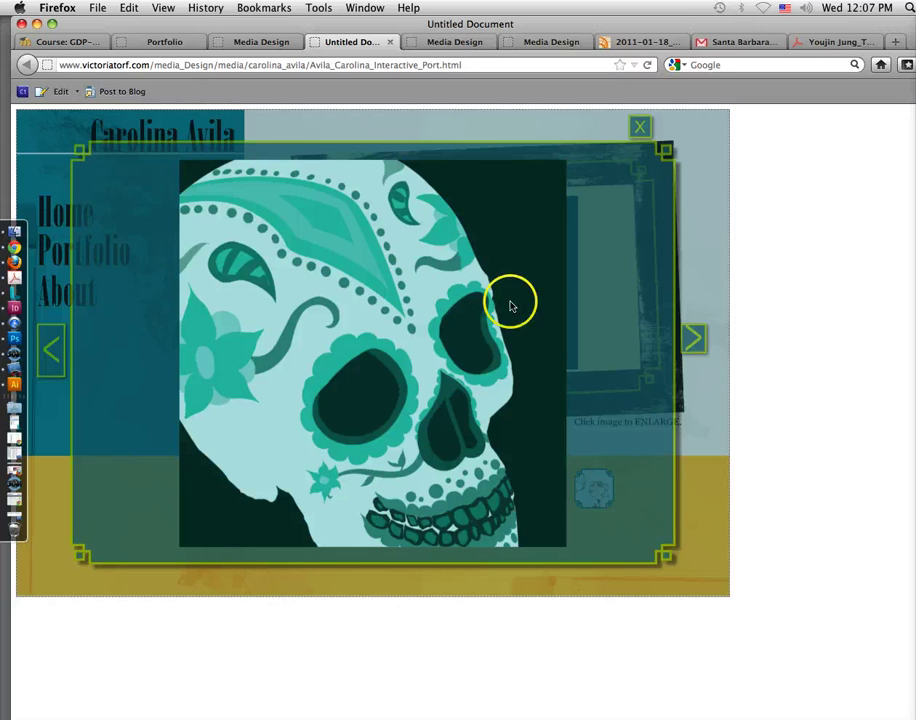
{"action": "left_click", "coordinate": [639, 127]}
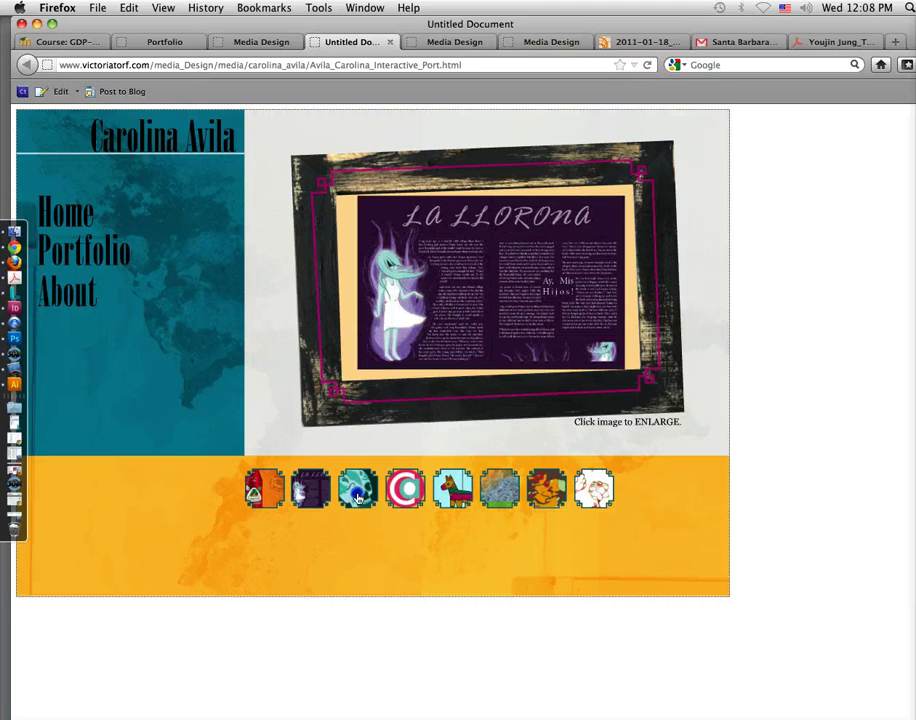
Close the orange-door sample and open the sample portfolio with the black city skyline.
{"action": "left_click", "coordinate": [337, 48]}
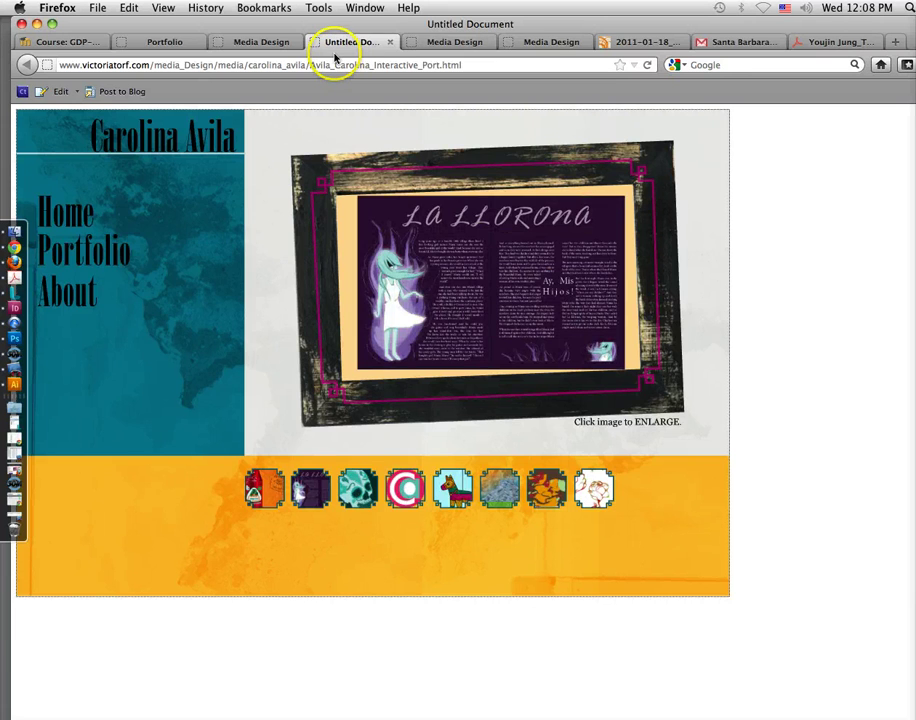
{"action": "left_click", "coordinate": [390, 42]}
{"action": "left_click", "coordinate": [100, 372]}
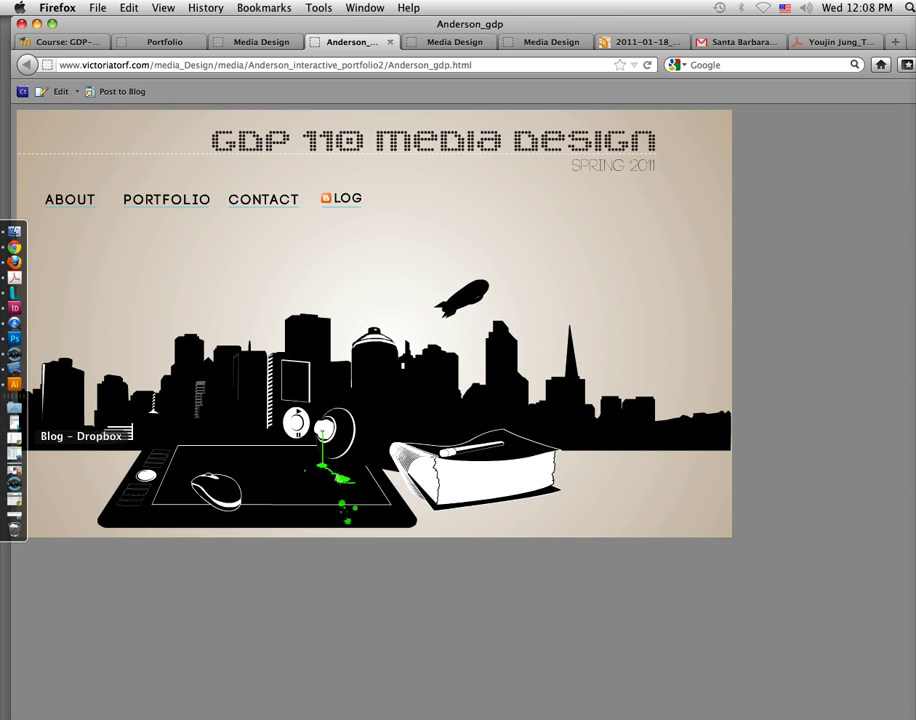
View the skyline portfolio's About page and return to its home page to examine the animated cityscape.
{"action": "left_click", "coordinate": [80, 205]}
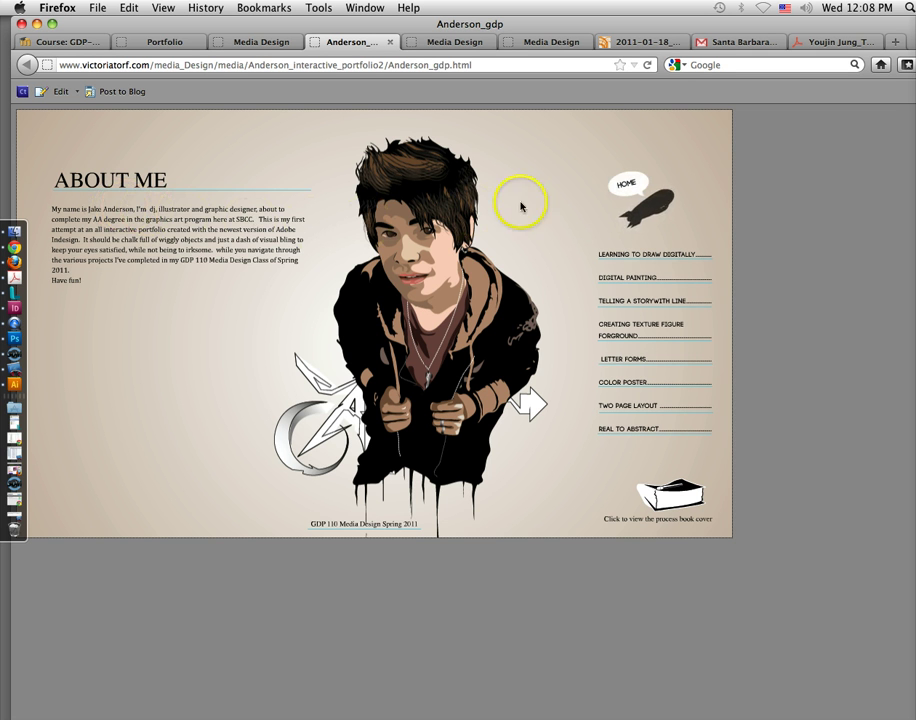
{"action": "left_click", "coordinate": [624, 185]}
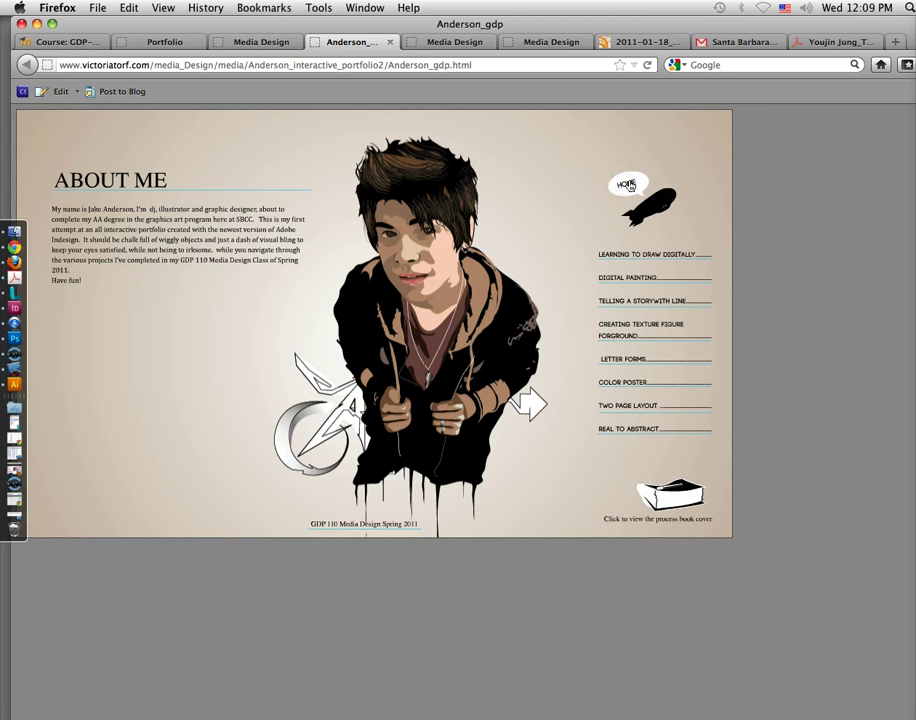
{"action": "left_click", "coordinate": [630, 186]}
{"action": "left_click", "coordinate": [507, 346]}
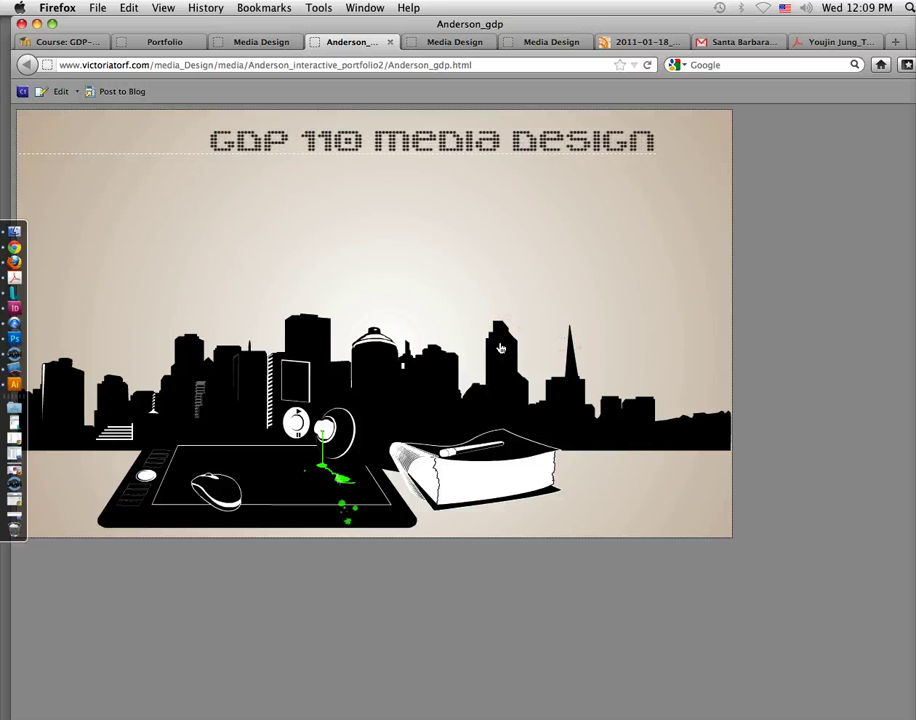
{"action": "left_click", "coordinate": [472, 333]}
{"action": "left_click", "coordinate": [371, 322]}
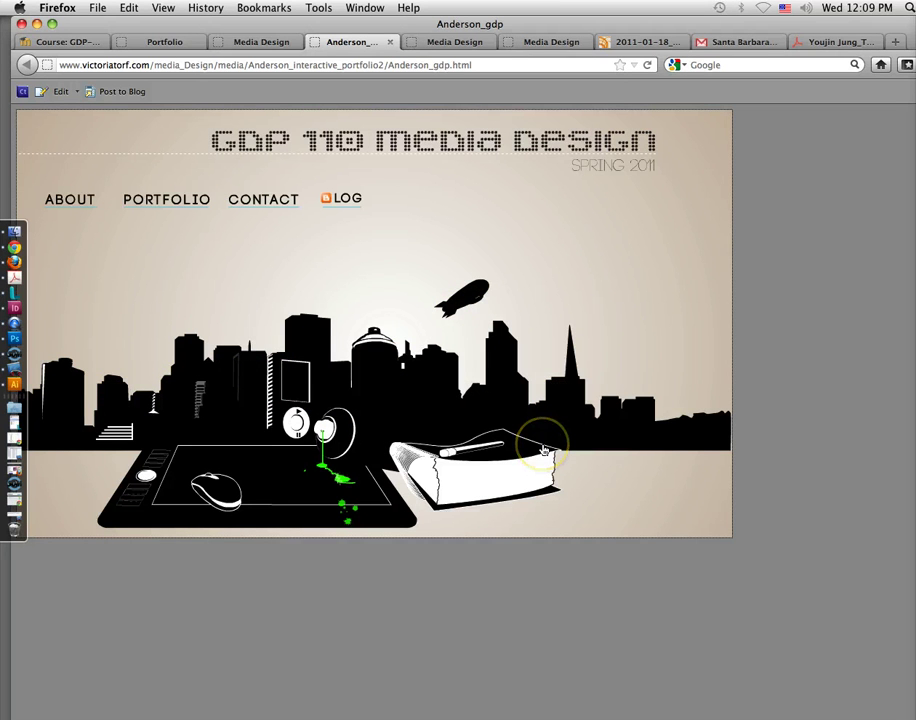
Open the sample's Portfolio section and browse the Learning to Draw Digitally drawings forward and back.
{"action": "left_click", "coordinate": [168, 199]}
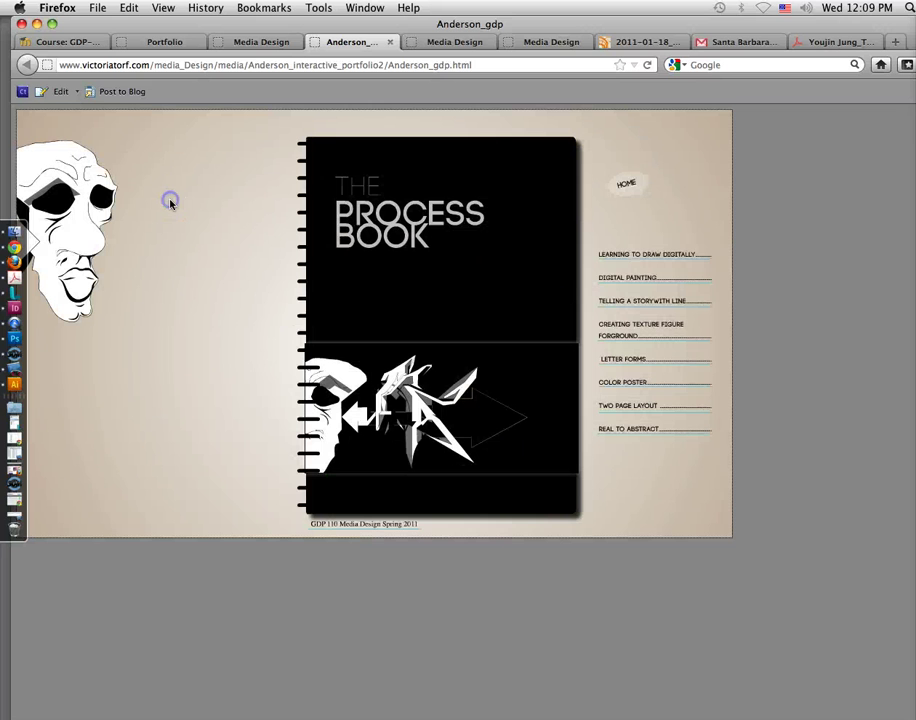
{"action": "left_click", "coordinate": [632, 257]}
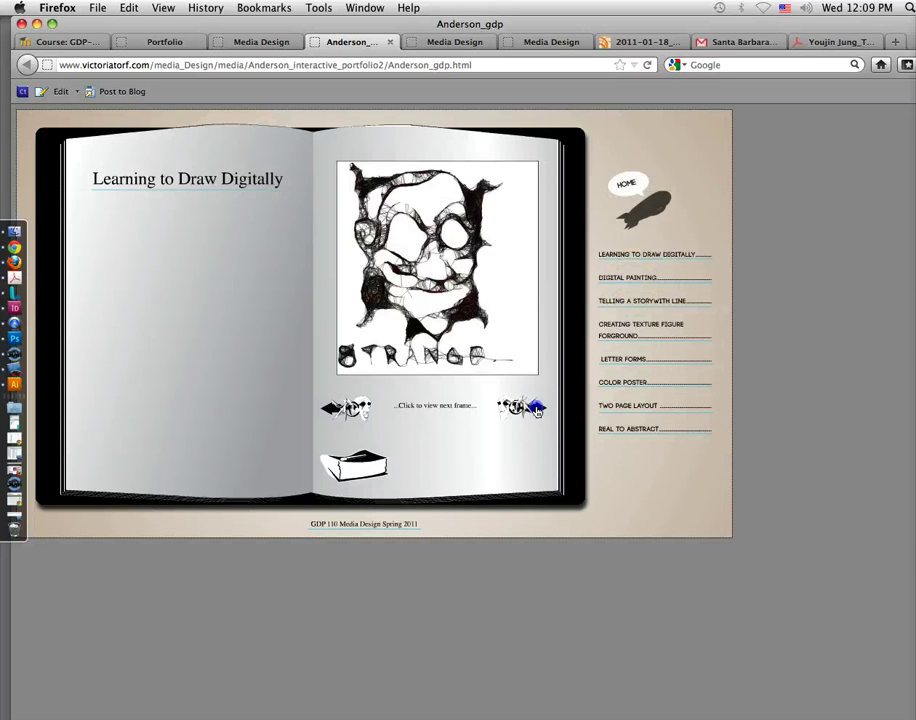
{"action": "left_click", "coordinate": [538, 408]}
{"action": "left_click", "coordinate": [340, 411]}
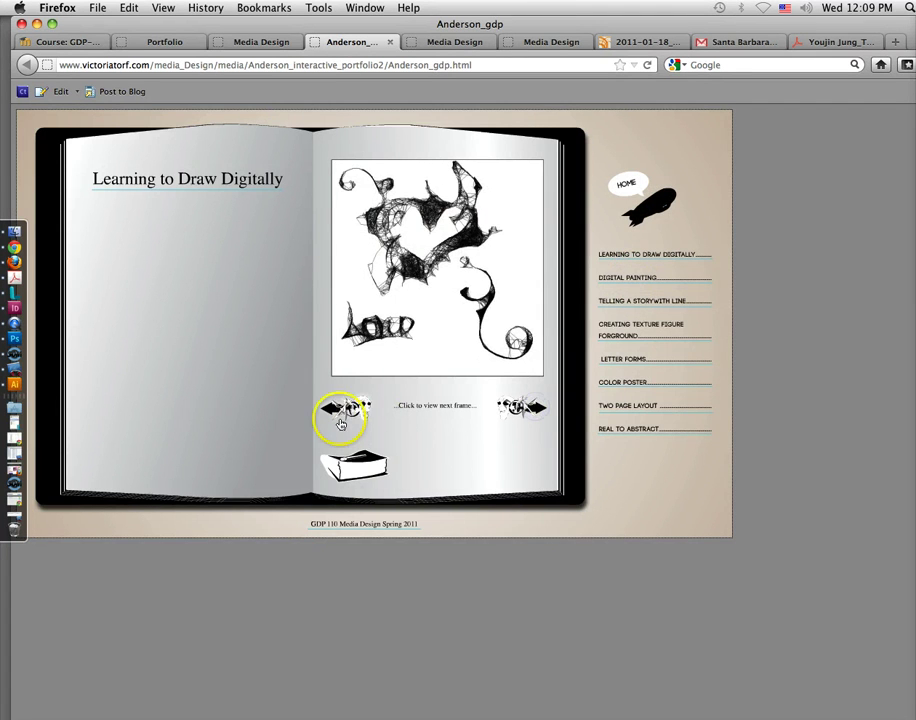
{"action": "left_click", "coordinate": [341, 412]}
{"action": "left_click", "coordinate": [340, 411]}
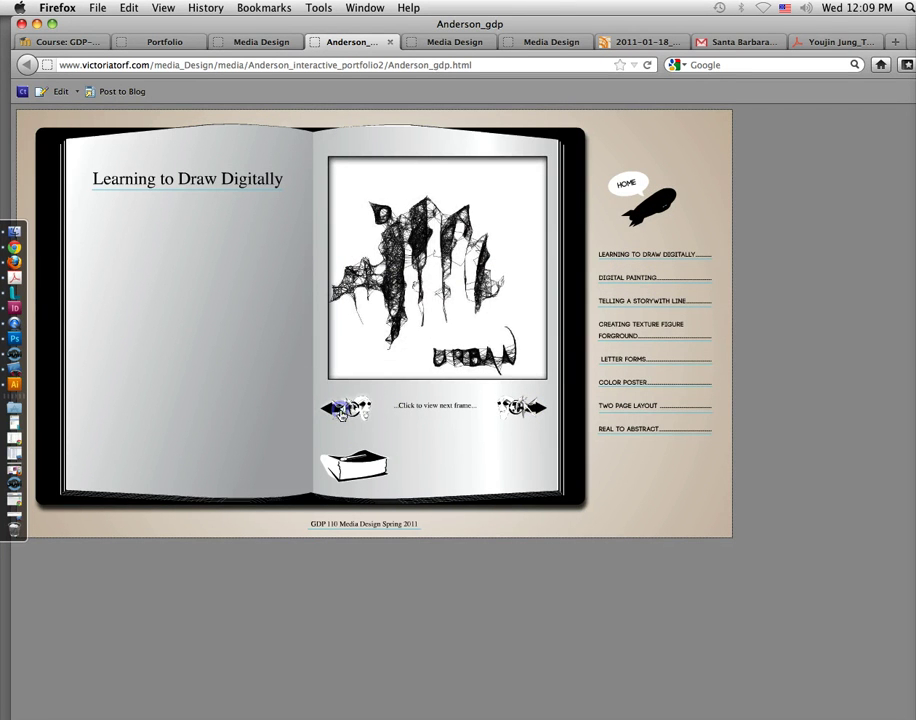
Open the Color Poster project and browse its image frames forward and back.
{"action": "left_click", "coordinate": [633, 382]}
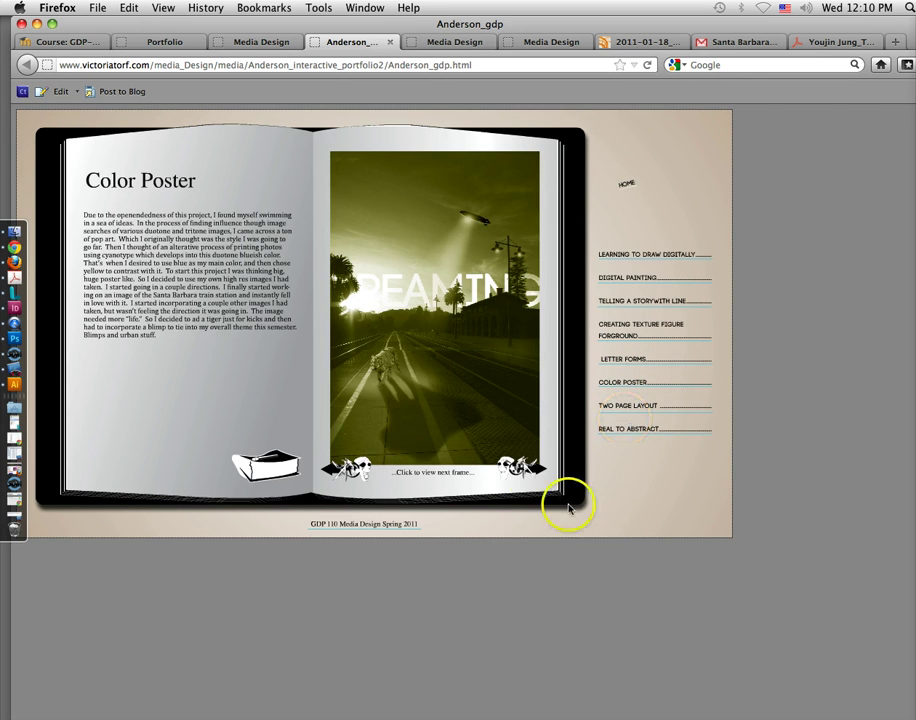
{"action": "left_click", "coordinate": [535, 468]}
{"action": "left_click", "coordinate": [537, 470]}
{"action": "left_click", "coordinate": [346, 471]}
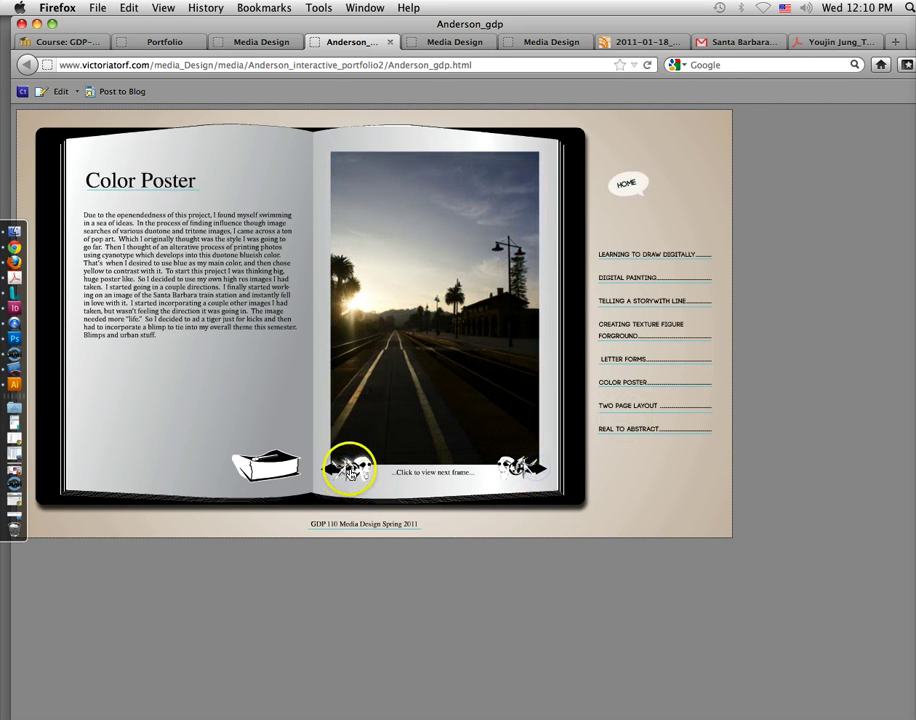
{"action": "left_click", "coordinate": [343, 470]}
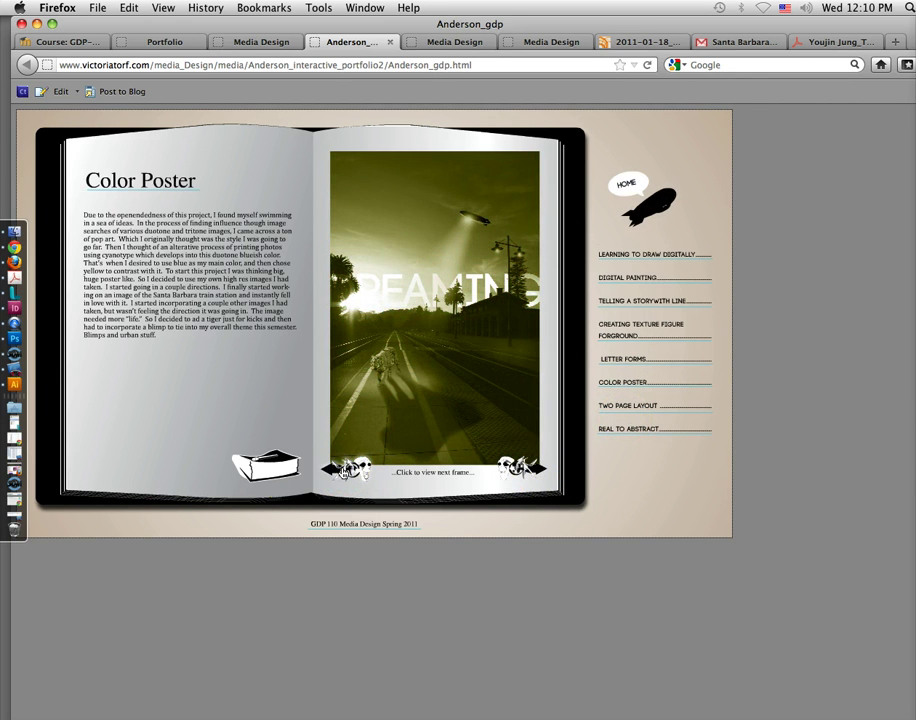
Open the pop-up behind the Color Poster page's book illustration and close it.
{"action": "left_click", "coordinate": [245, 467]}
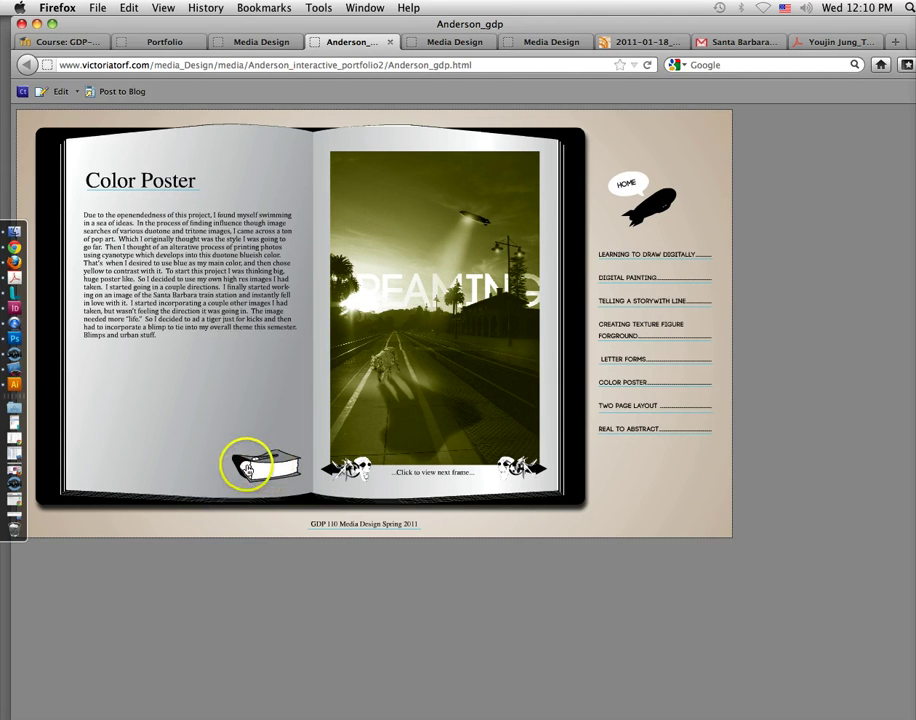
{"action": "left_click", "coordinate": [266, 469]}
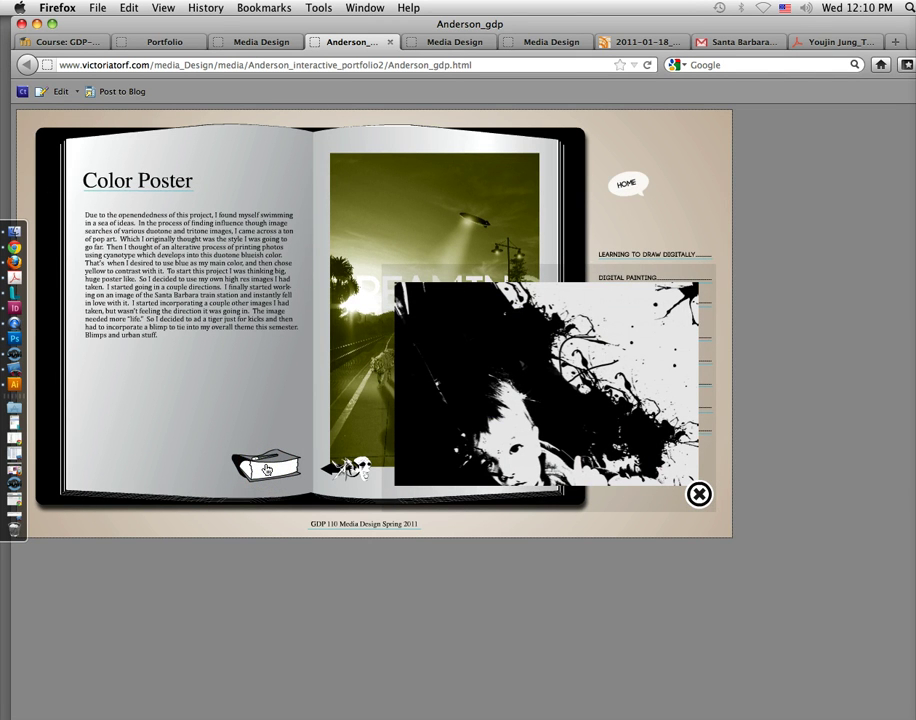
{"action": "left_click", "coordinate": [695, 502]}
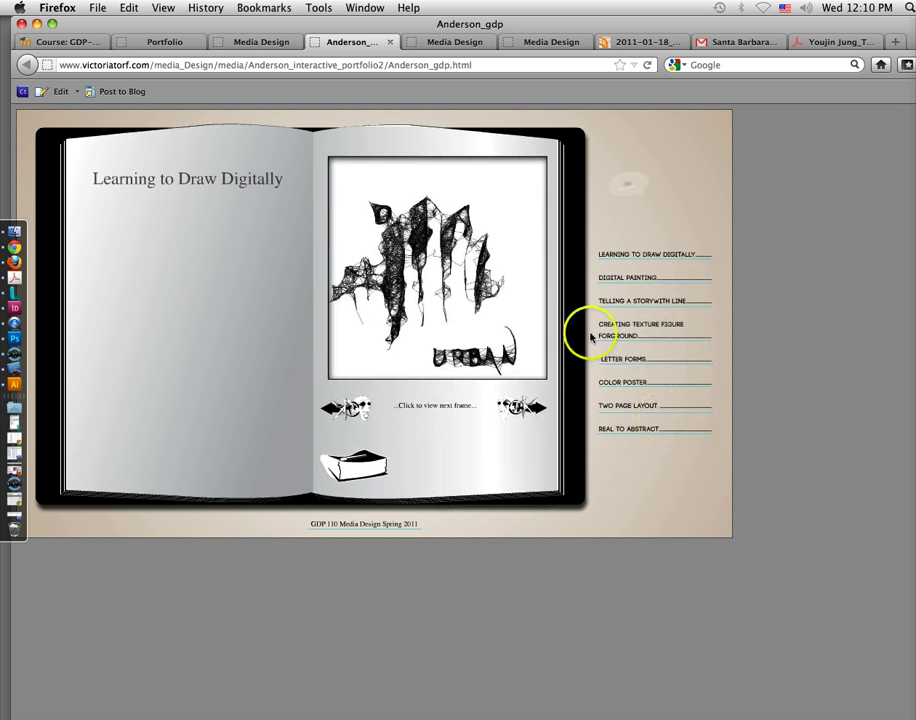
Close the skyline sample and the sample interactive portfolios page.
{"action": "left_click", "coordinate": [390, 44]}
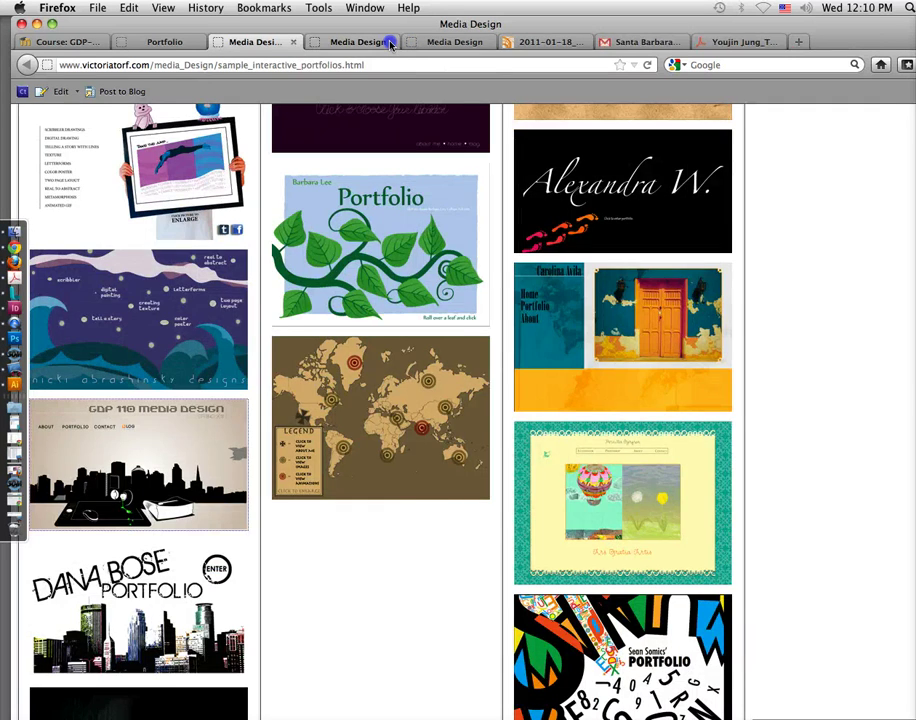
{"action": "left_click", "coordinate": [390, 44]}
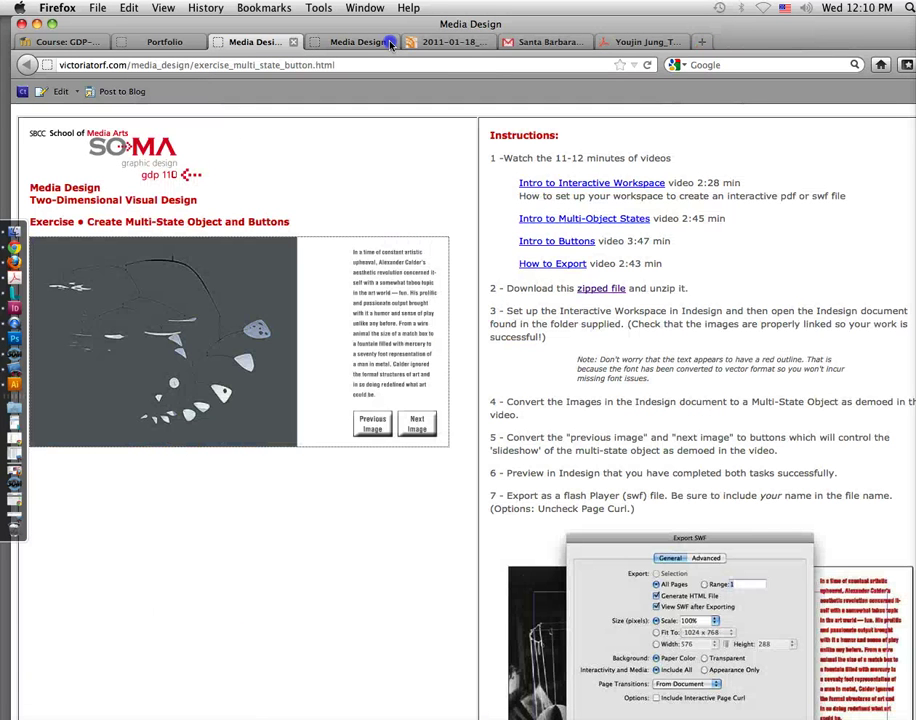
{"action": "left_click", "coordinate": [293, 44]}
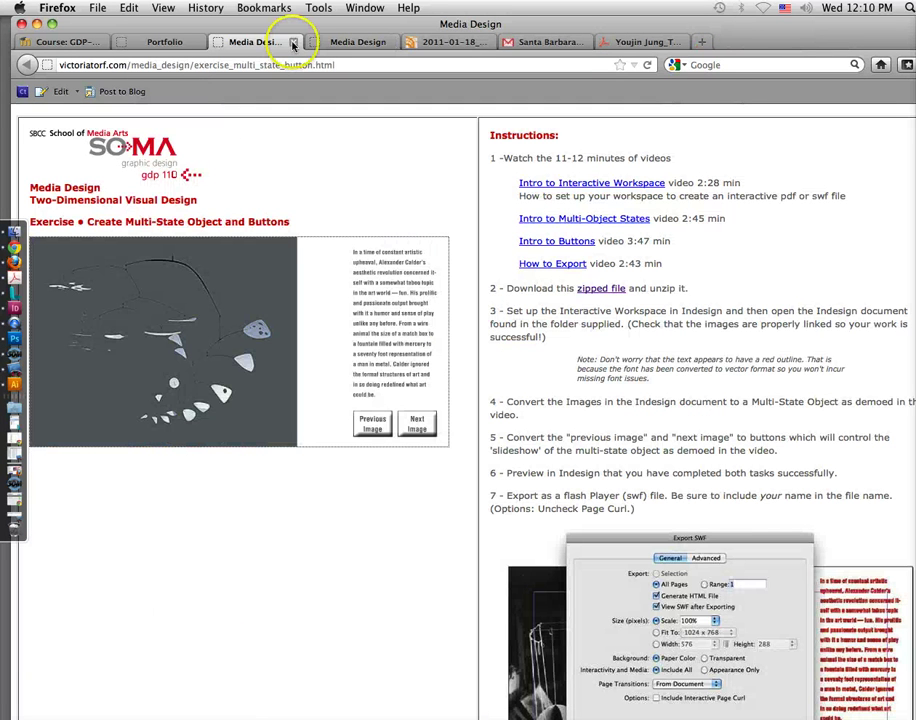
Return to the course page and open the instructions for Unit 10's Multi-State and Buttons Exercise on Alexander Calder.
{"action": "left_click", "coordinate": [100, 45]}
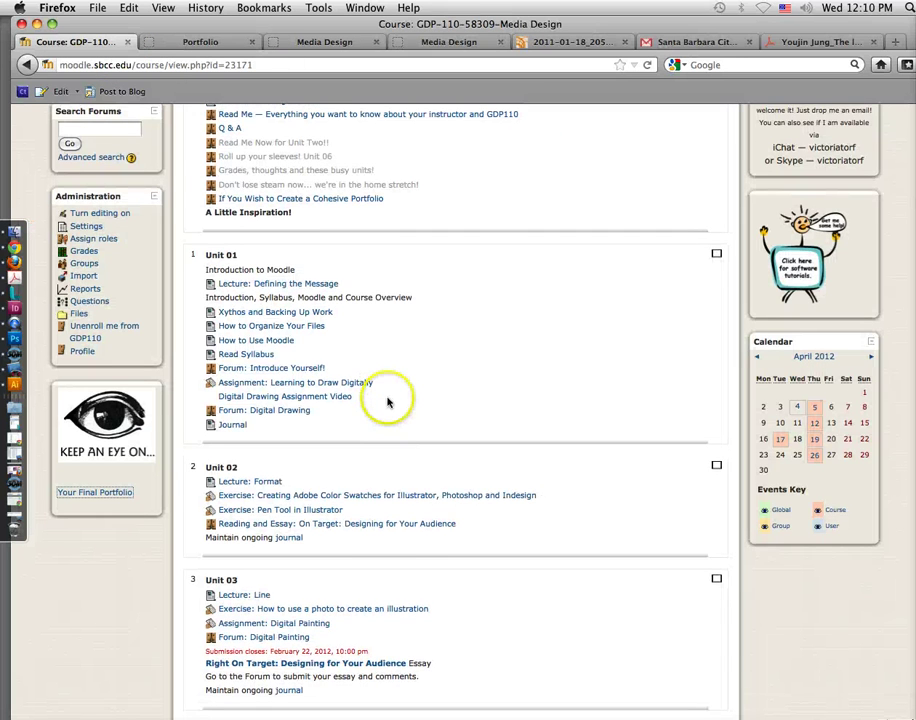
{"action": "scroll", "coordinate": [388, 402], "scroll_direction": "down", "scroll_amount": 5}
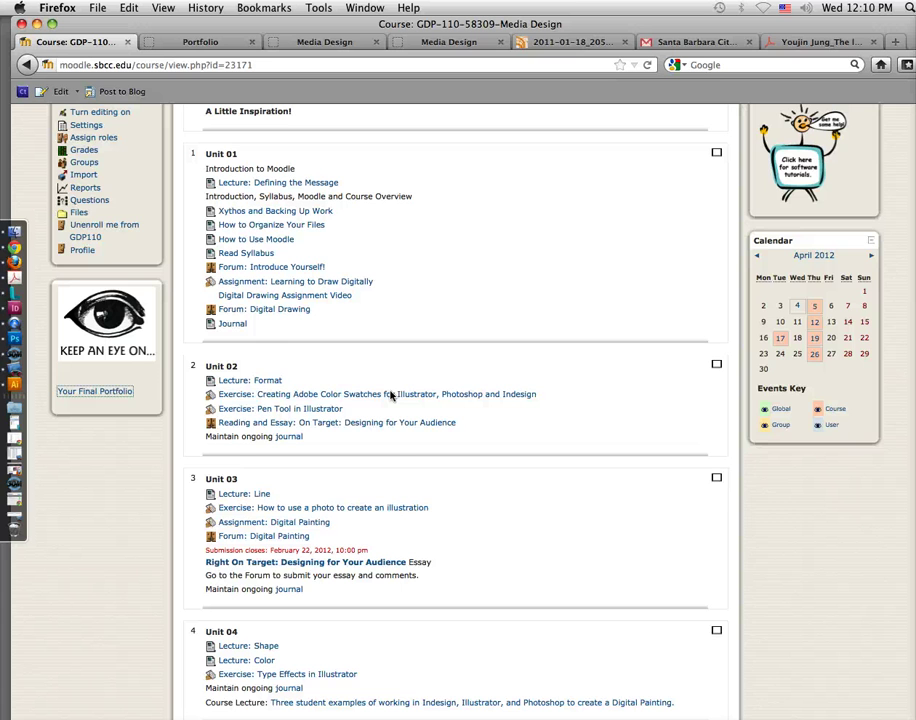
{"action": "scroll", "coordinate": [433, 487], "scroll_direction": "down", "scroll_amount": 10}
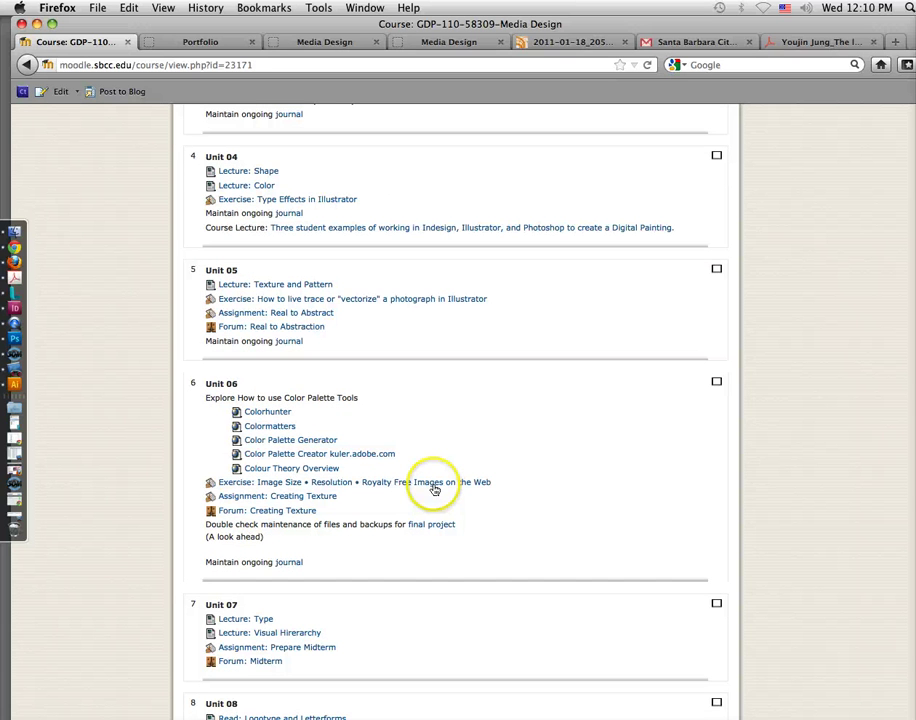
{"action": "scroll", "coordinate": [431, 556], "scroll_direction": "down", "scroll_amount": 8}
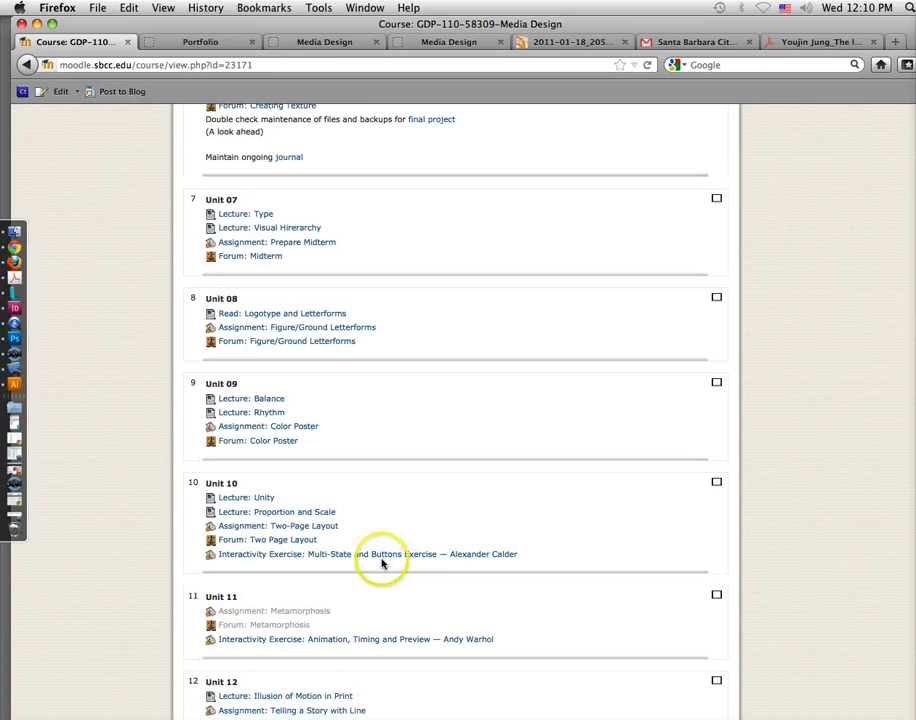
{"action": "left_click", "coordinate": [381, 556]}
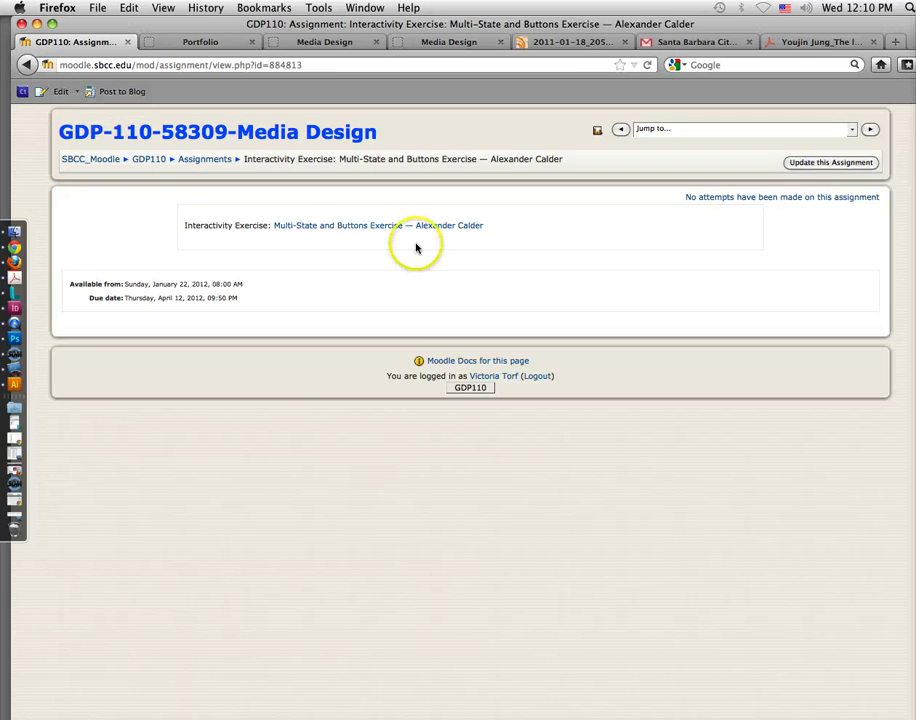
{"action": "left_click", "coordinate": [417, 228]}
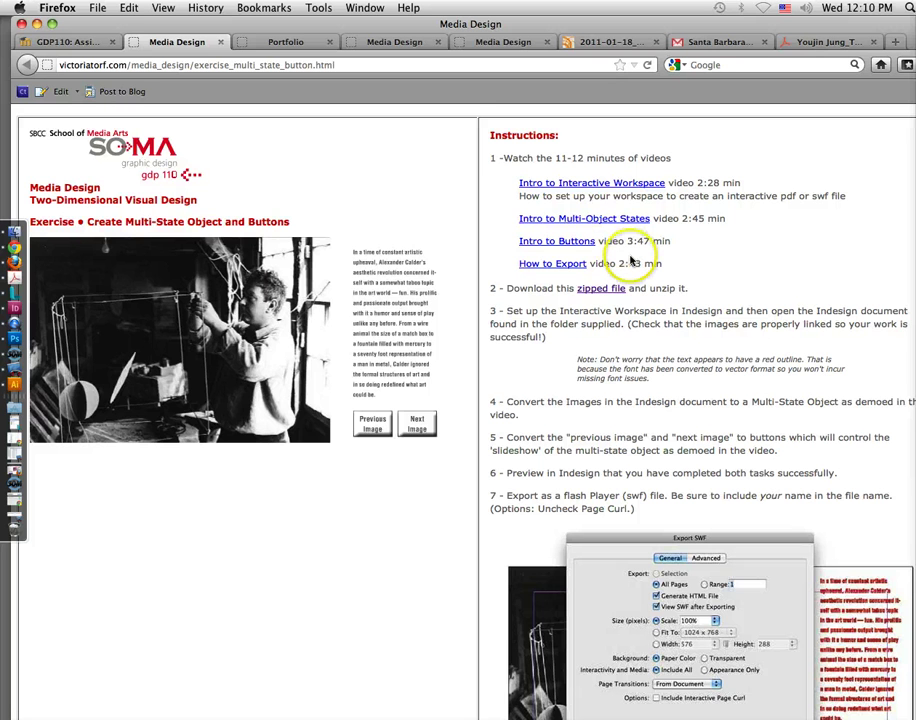
Read through the exercise instructions and try the Calder slideshow's Next Image and Previous Image buttons several times each.
{"action": "scroll", "coordinate": [620, 254], "scroll_direction": "down", "scroll_amount": 3}
{"action": "scroll", "coordinate": [631, 260], "scroll_direction": "down", "scroll_amount": 4}
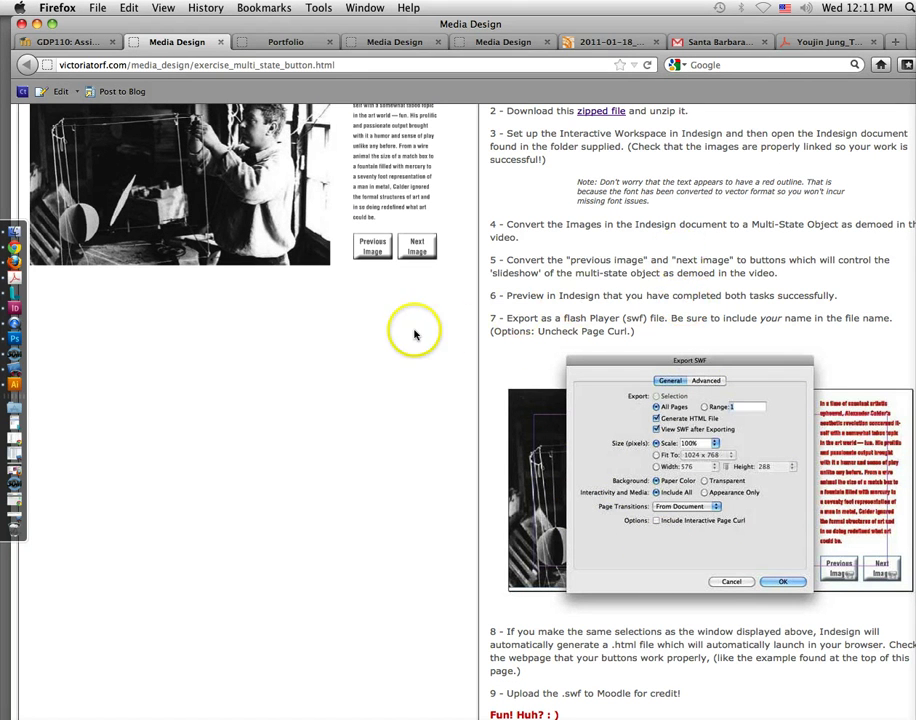
{"action": "scroll", "coordinate": [414, 334], "scroll_direction": "up", "scroll_amount": 5}
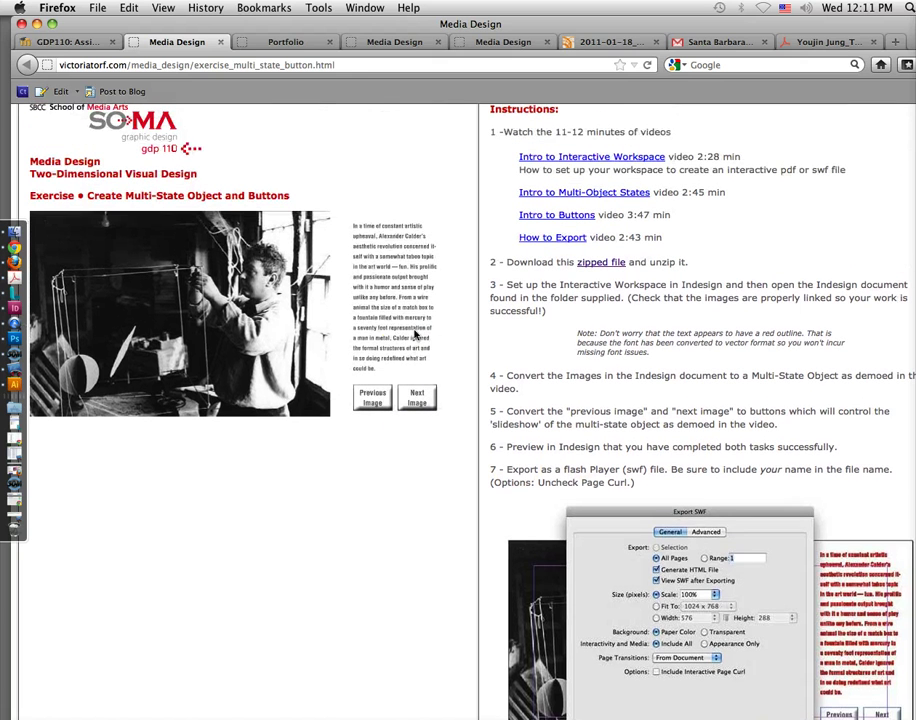
{"action": "left_click", "coordinate": [417, 398]}
{"action": "left_click", "coordinate": [417, 398]}
{"action": "left_click", "coordinate": [417, 398]}
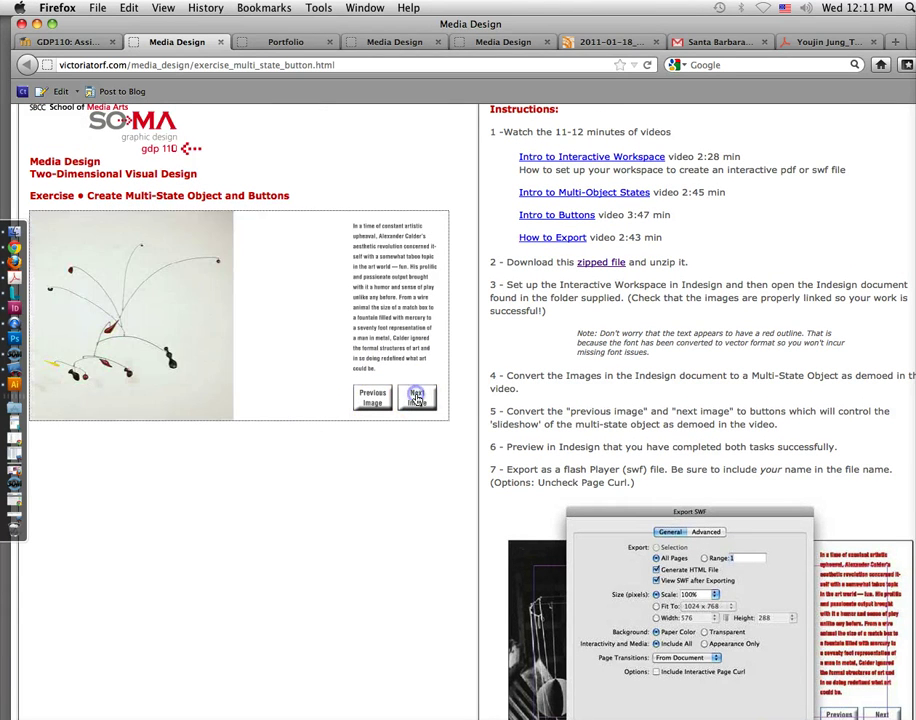
{"action": "left_click", "coordinate": [373, 400]}
{"action": "left_click", "coordinate": [372, 402]}
{"action": "left_click", "coordinate": [372, 402]}
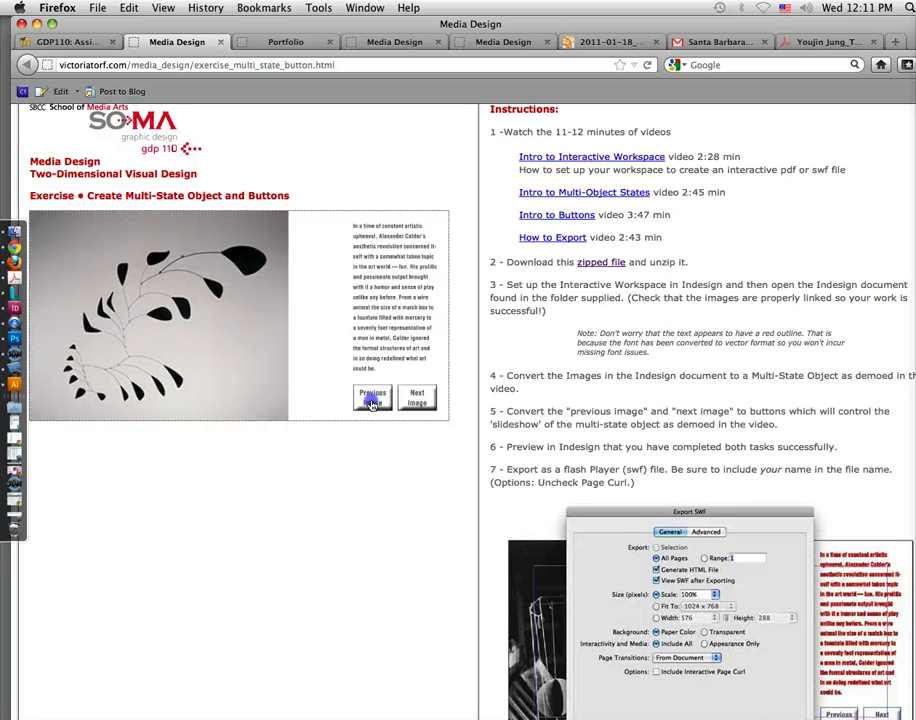
Open Calder.indd from Calder_Folder on the Desktop in InDesign.
{"action": "left_click", "coordinate": [14, 310]}
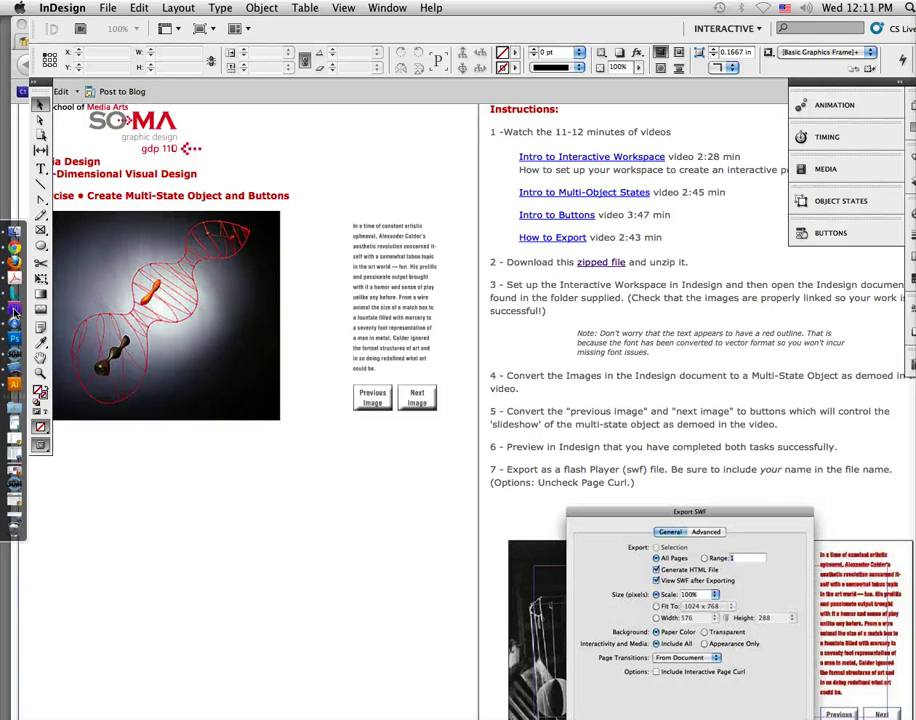
{"action": "left_click", "coordinate": [98, 28]}
{"action": "left_click", "coordinate": [15, 233]}
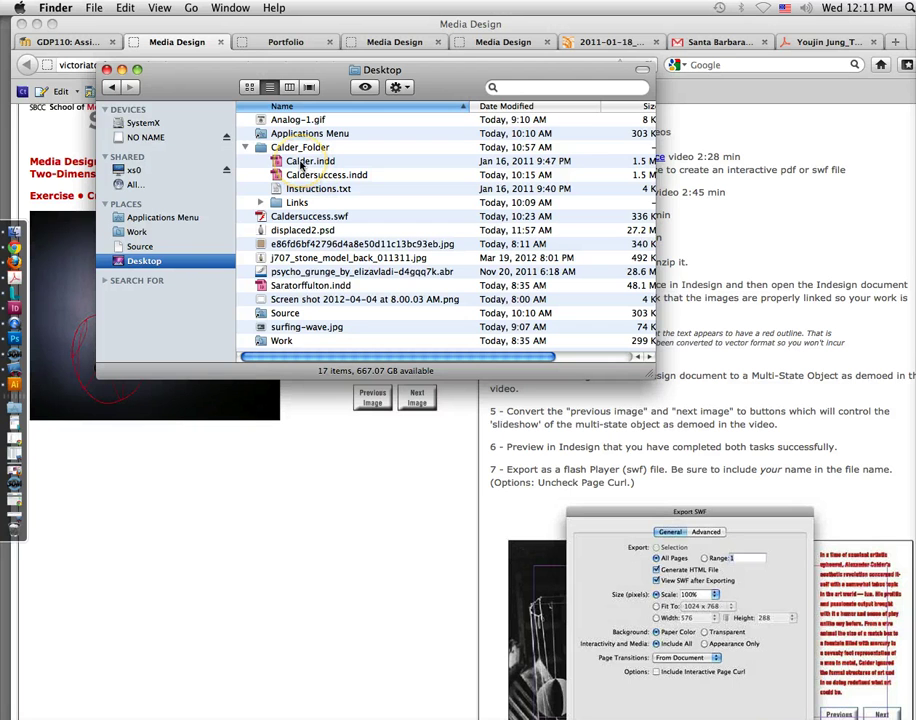
{"action": "left_click", "coordinate": [300, 164]}
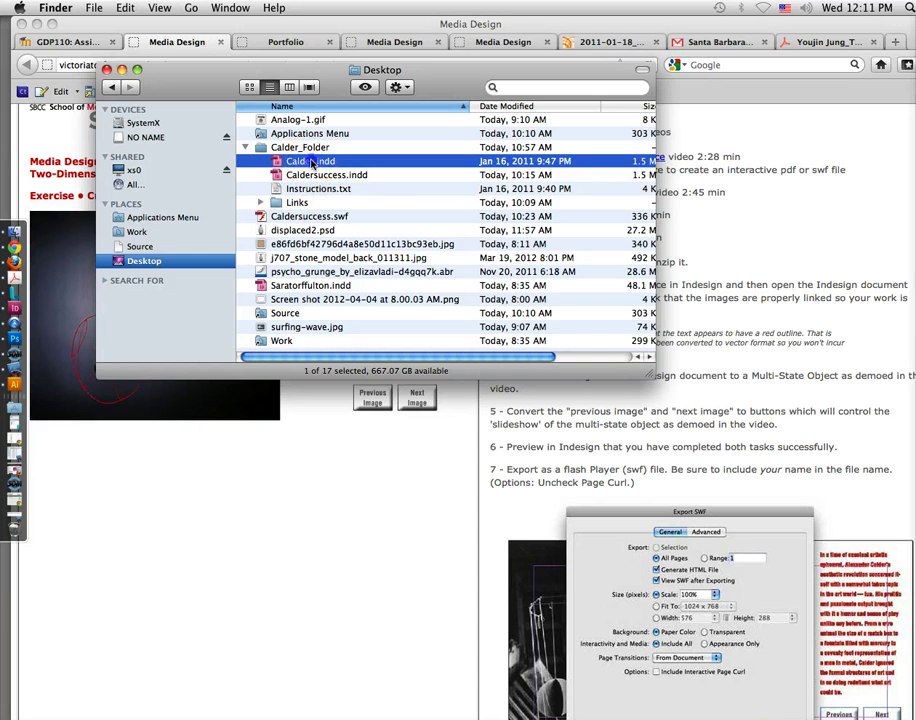
{"action": "double_click", "coordinate": [310, 162]}
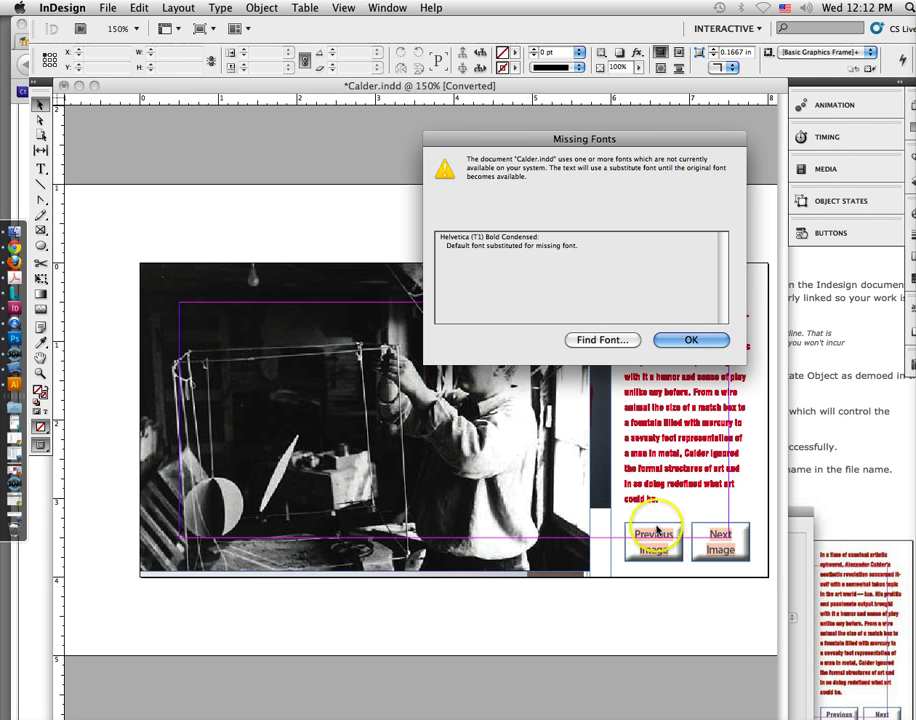
Replace every use of the missing Helvetica (T1) Bold Condensed font in Calder.indd with Helvetica Neue Condensed Bold.
{"action": "left_click", "coordinate": [604, 341]}
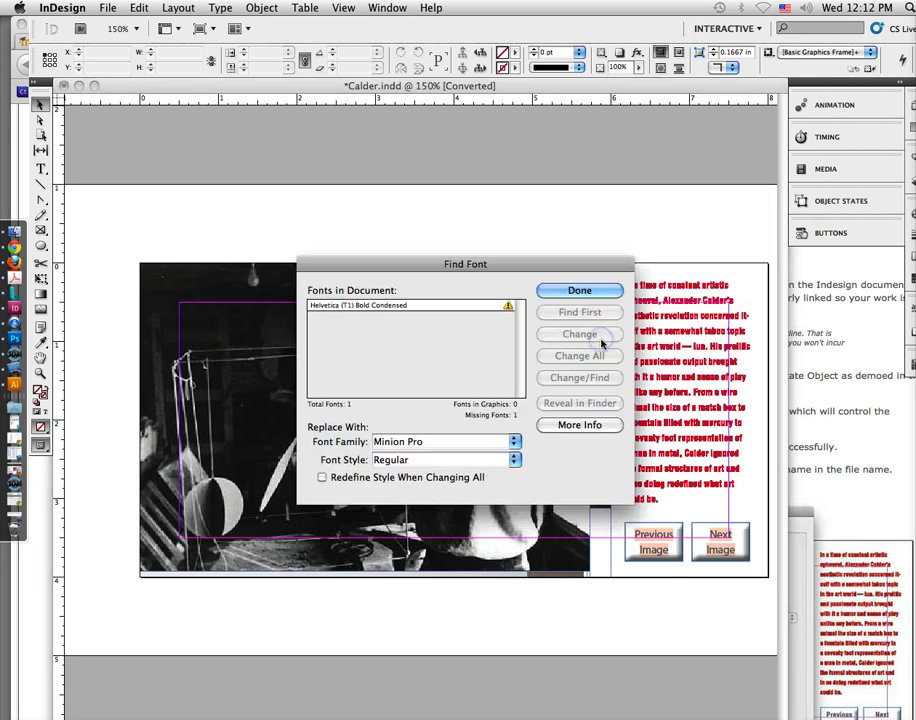
{"action": "left_click", "coordinate": [482, 306]}
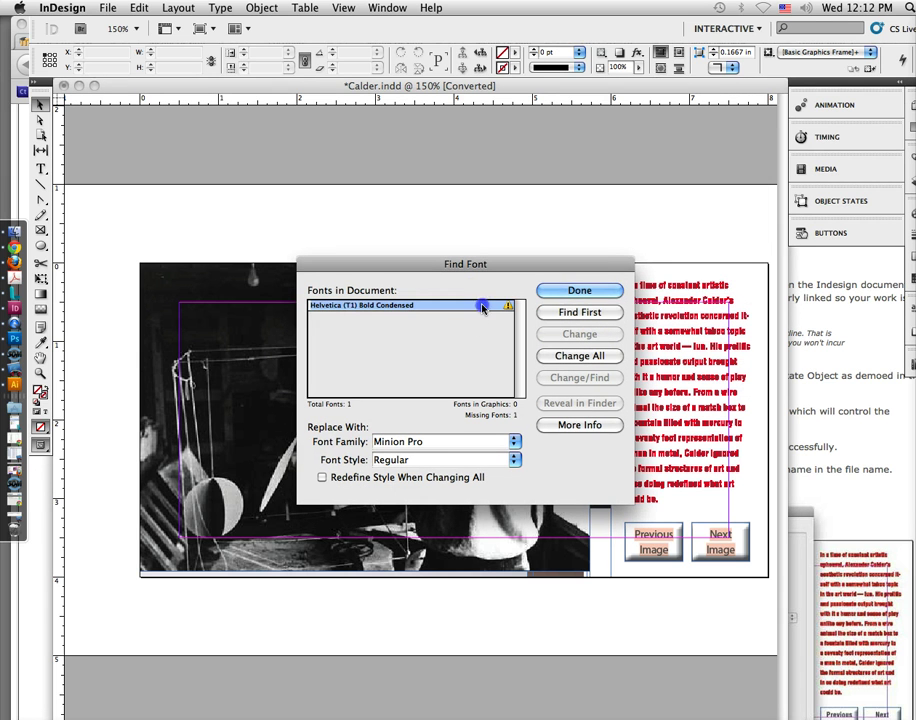
{"action": "triple_click", "coordinate": [440, 446]}
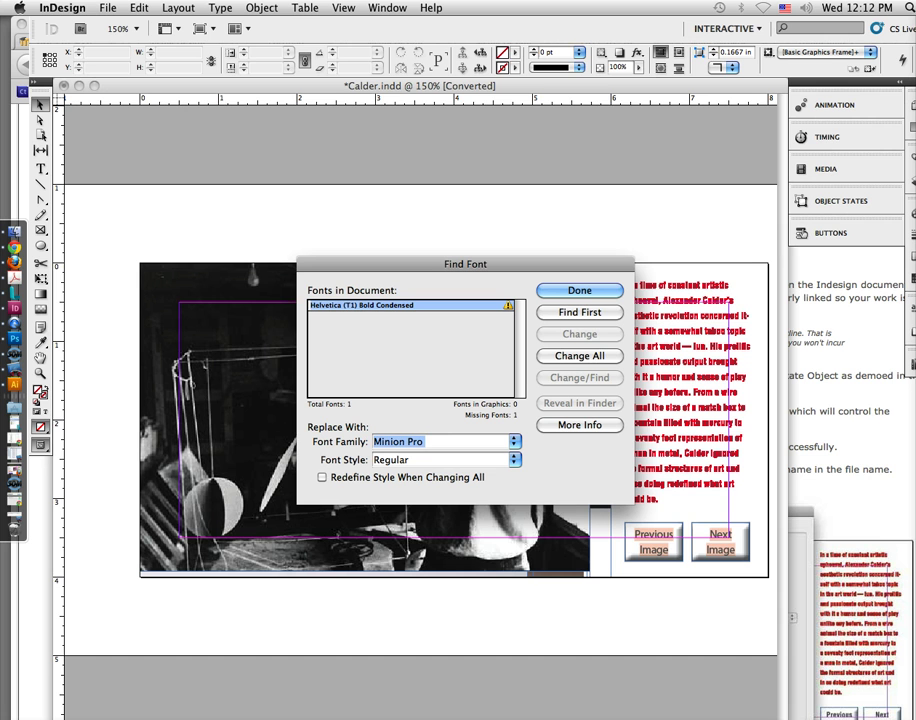
{"action": "type", "text": "Haettenschweiler"}
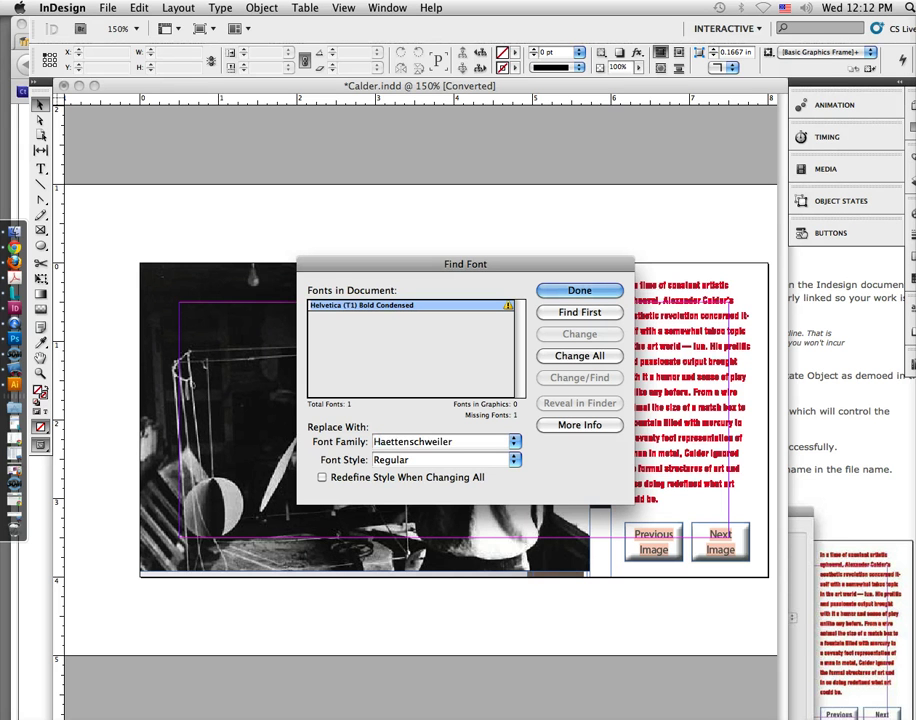
{"action": "left_click", "coordinate": [441, 456]}
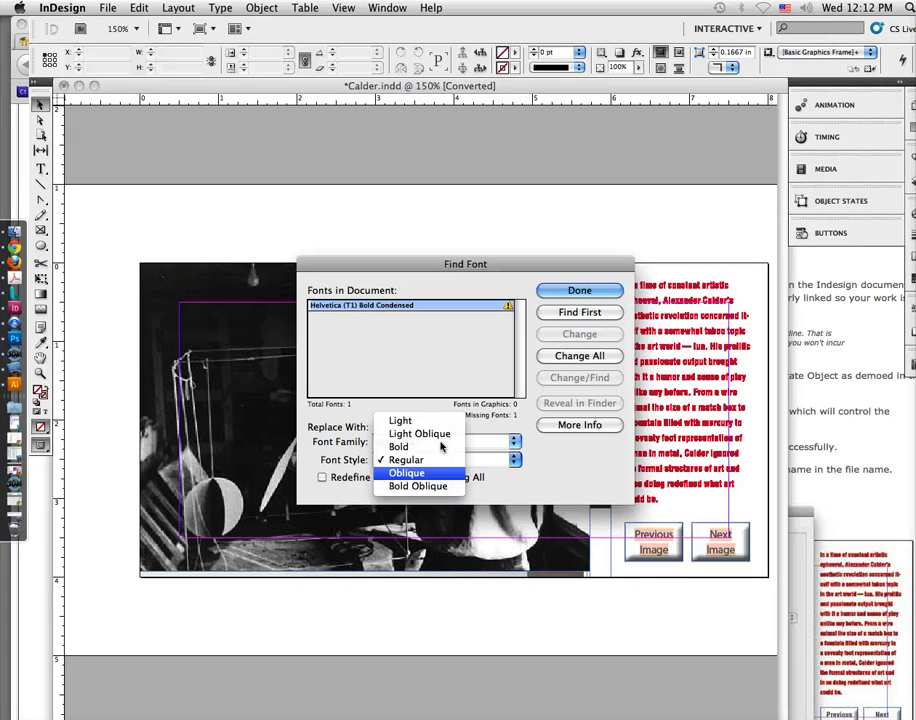
{"action": "left_click", "coordinate": [443, 447]}
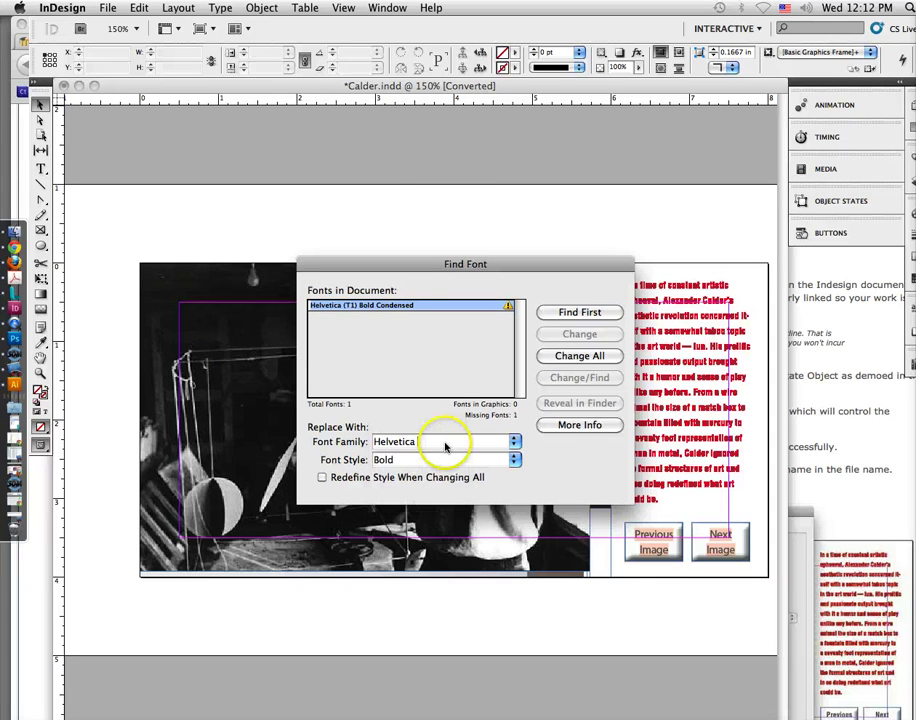
{"action": "left_click", "coordinate": [446, 444]}
{"action": "left_click", "coordinate": [513, 442]}
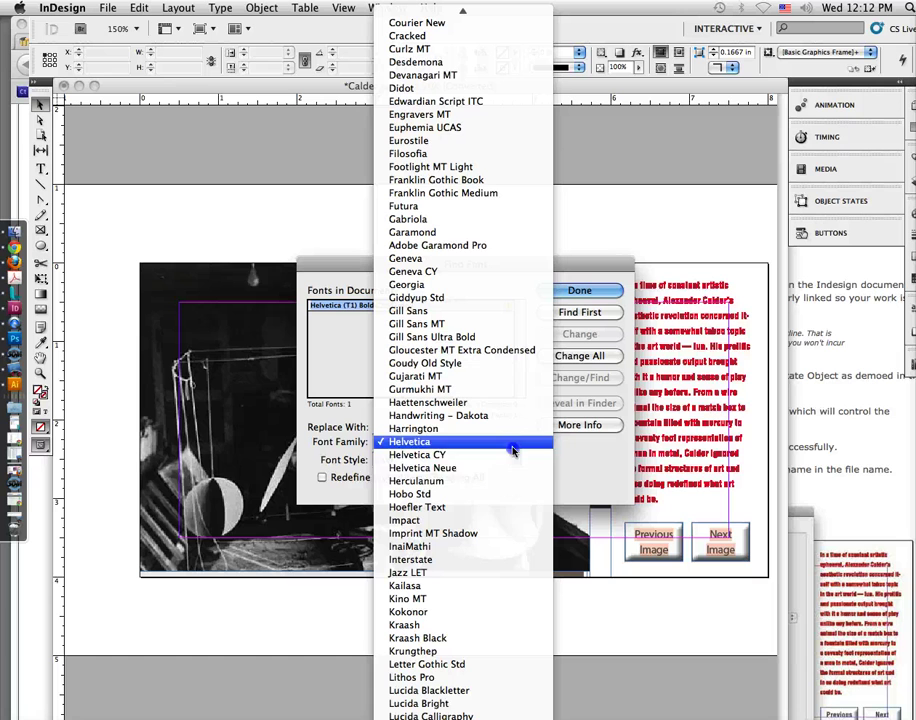
{"action": "left_click", "coordinate": [514, 467]}
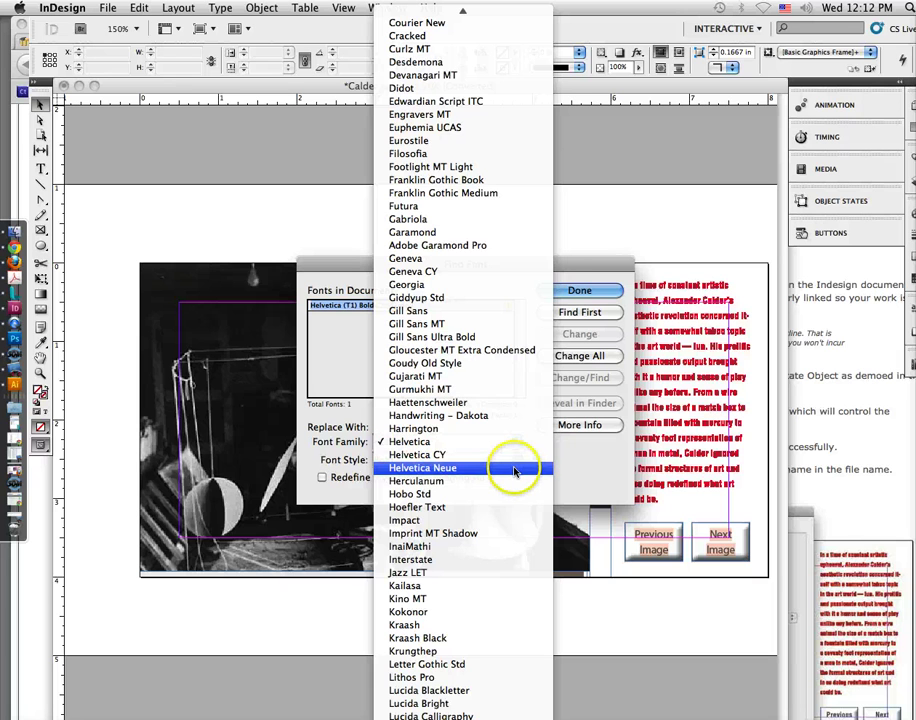
{"action": "left_click", "coordinate": [508, 460]}
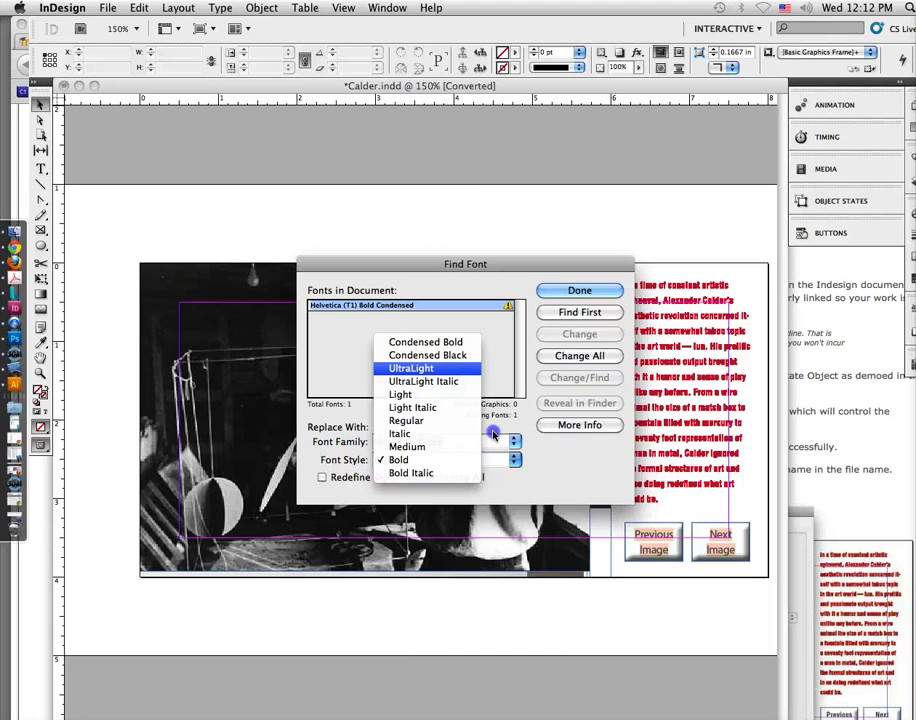
{"action": "left_click", "coordinate": [425, 342]}
{"action": "left_click", "coordinate": [578, 357]}
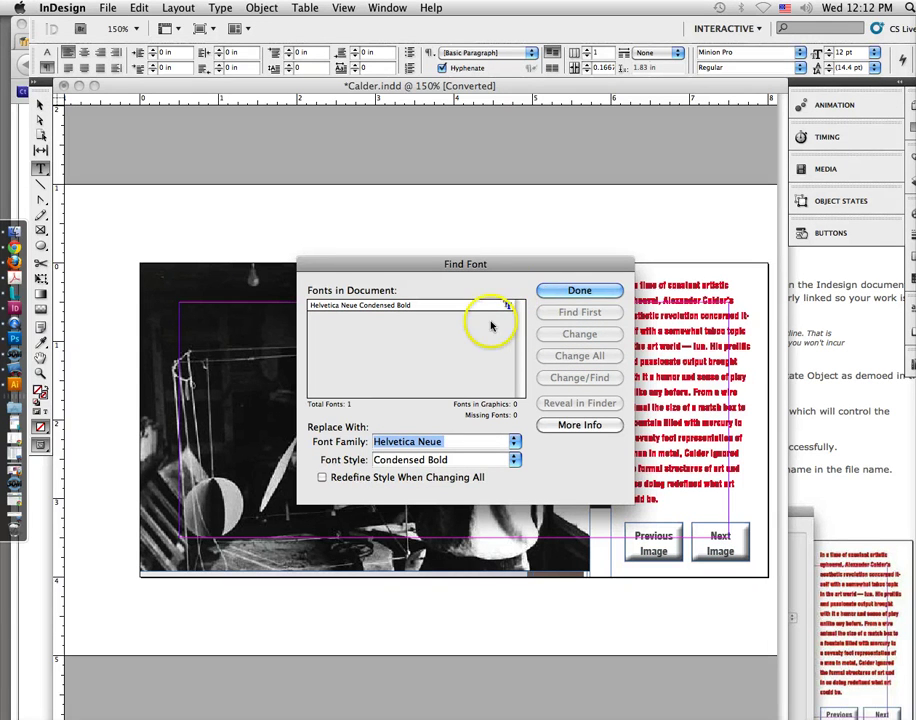
{"action": "left_click", "coordinate": [586, 290]}
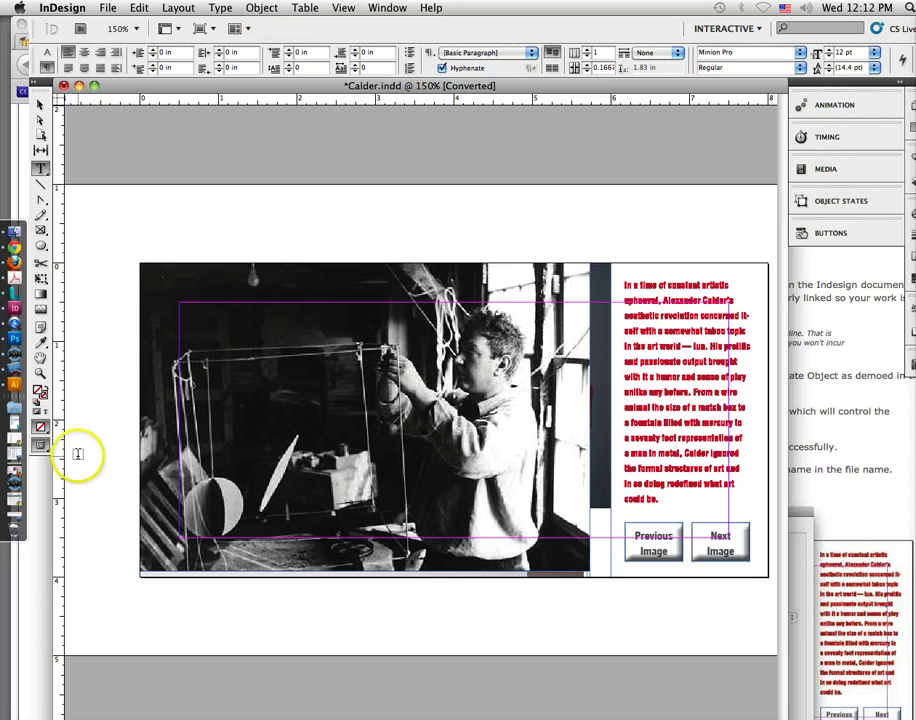
Arrange the workspace with two-column tools, a smaller document window and the interactive panels beside it, with the page in Preview mode.
{"action": "left_click", "coordinate": [35, 80]}
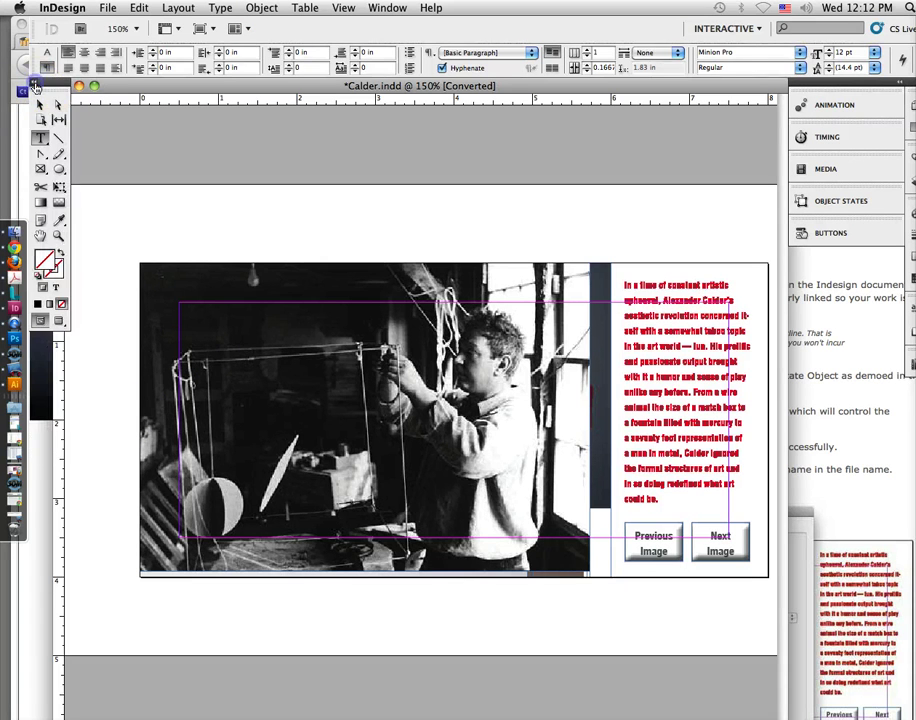
{"action": "left_click", "coordinate": [60, 322]}
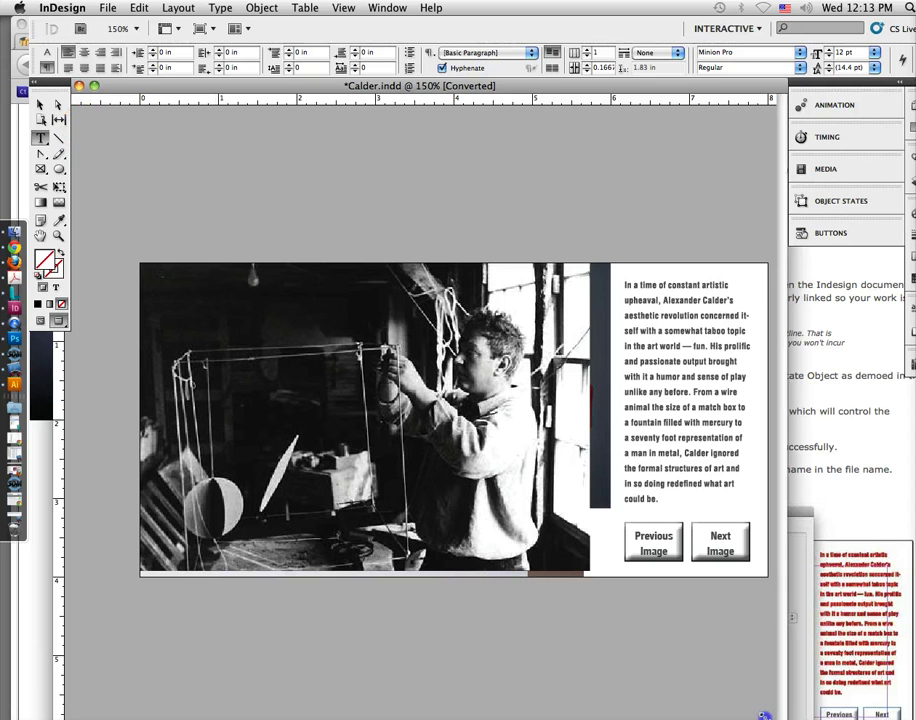
{"action": "left_click_drag", "start_coordinate": [787, 719], "coordinate": [733, 705]}
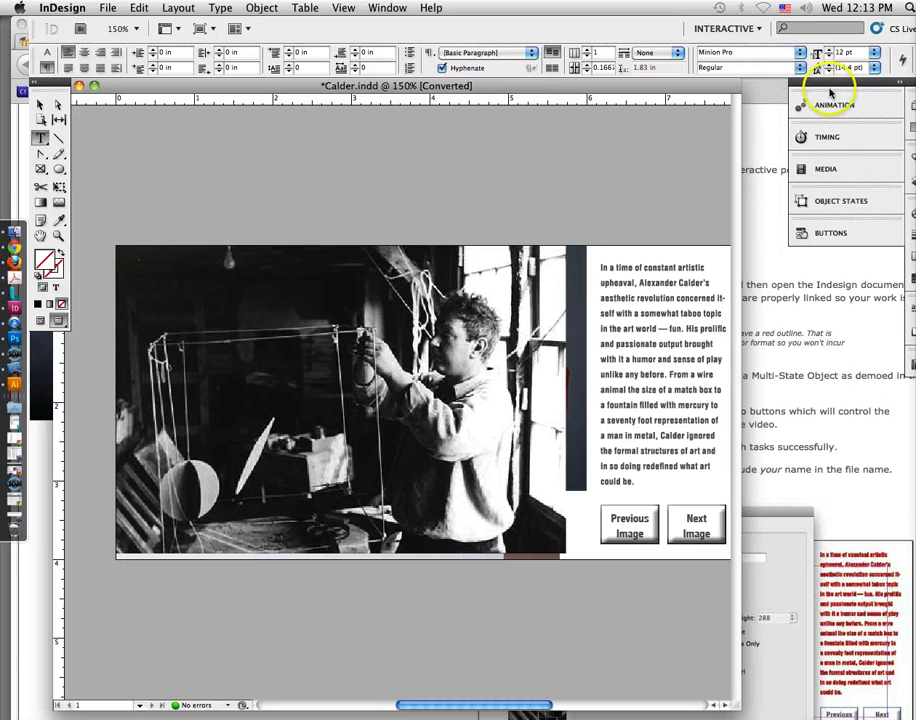
{"action": "mouse_move", "coordinate": [829, 92]}
{"action": "left_mouse_down"}
{"action": "mouse_move", "coordinate": [813, 90]}
{"action": "mouse_move", "coordinate": [832, 88]}
{"action": "mouse_move", "coordinate": [823, 88]}
{"action": "left_mouse_up"}
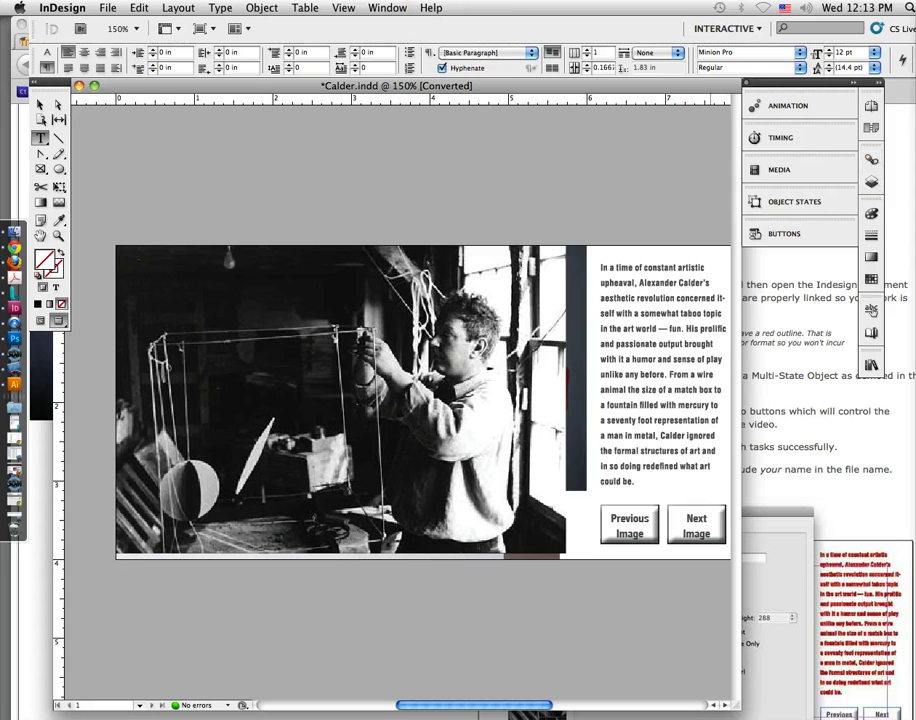
Show the Links panel, detach it as a floating panel over the document, and close it.
{"action": "left_click", "coordinate": [386, 8]}
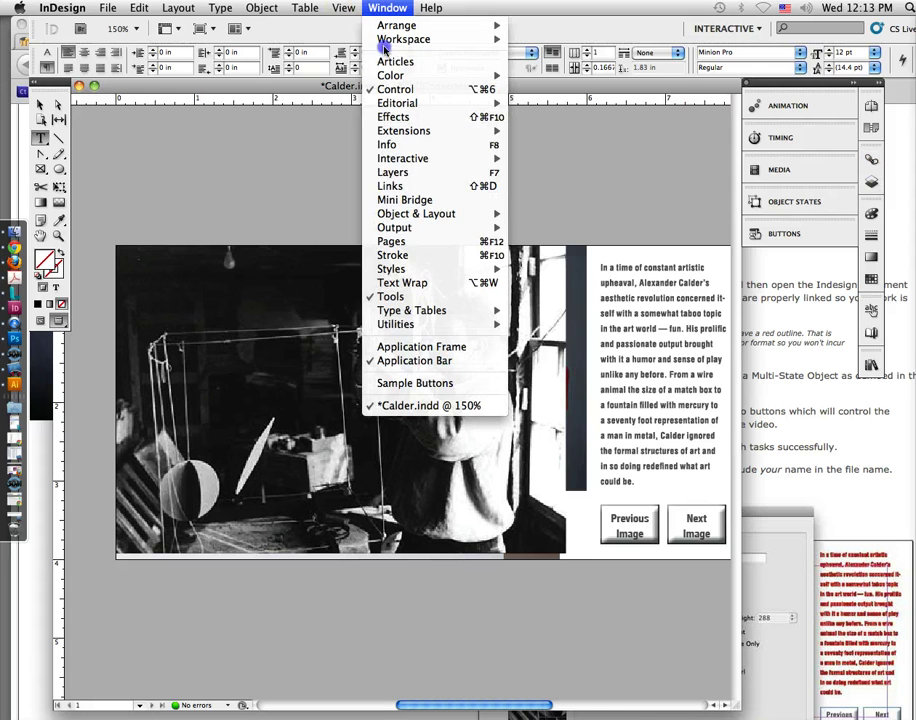
{"action": "left_click", "coordinate": [390, 186]}
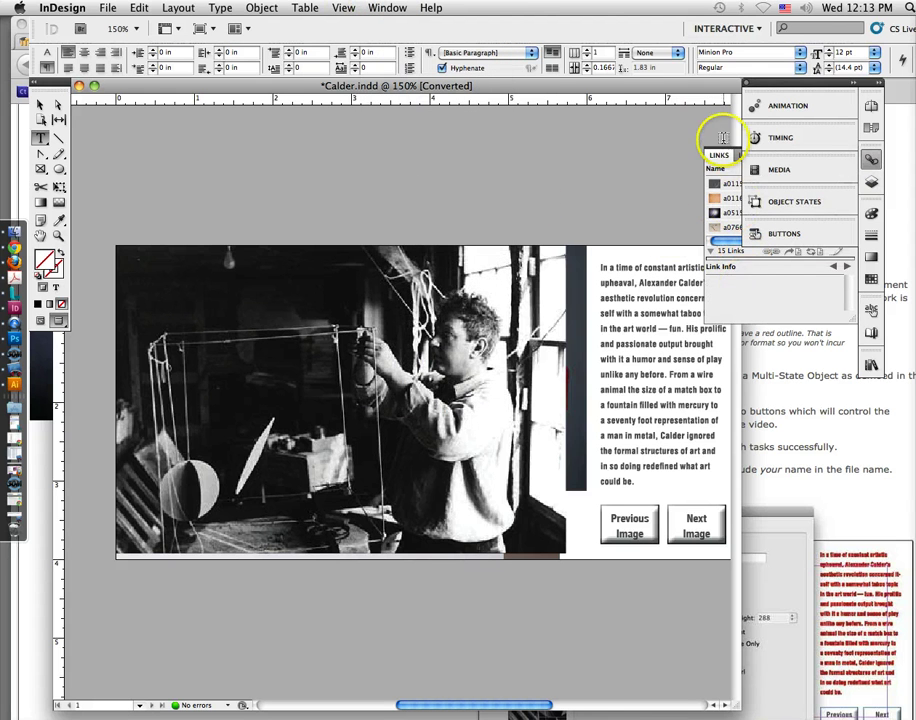
{"action": "left_click_drag", "start_coordinate": [712, 158], "coordinate": [541, 138]}
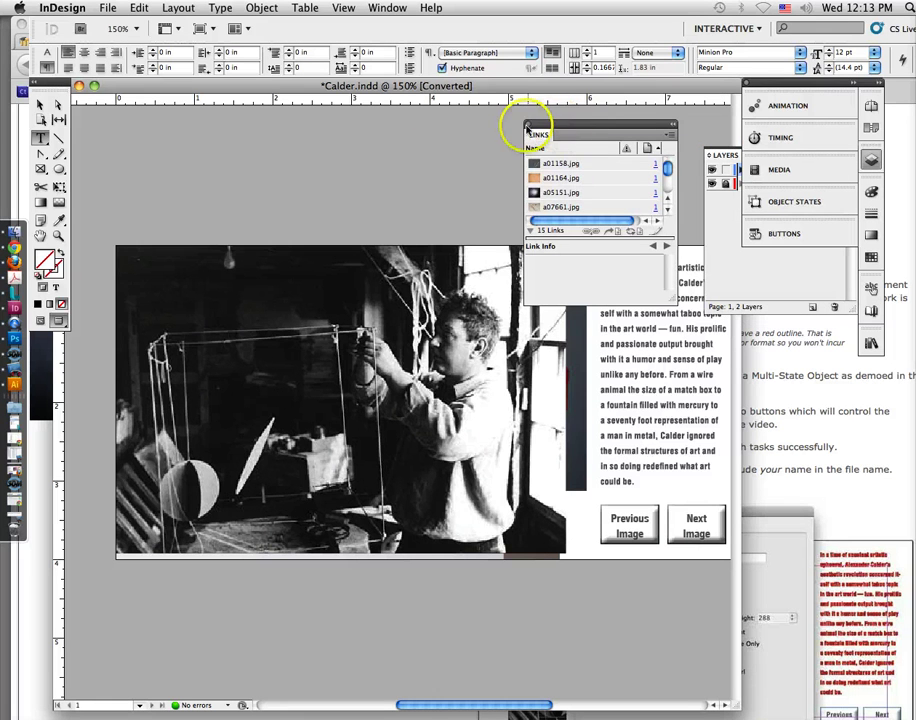
{"action": "left_click", "coordinate": [528, 125]}
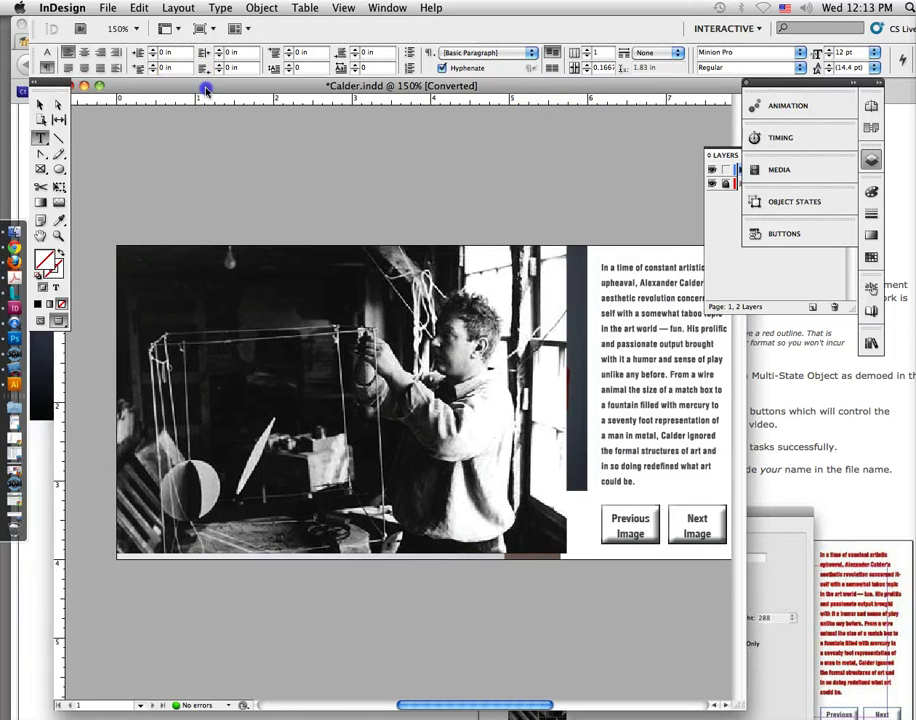
Close Calder.indd without saving, reopen it from Calder_Folder, and bring up Find Font for its missing font.
{"action": "left_click_drag", "start_coordinate": [204, 90], "coordinate": [237, 90]}
{"action": "left_click", "coordinate": [97, 86]}
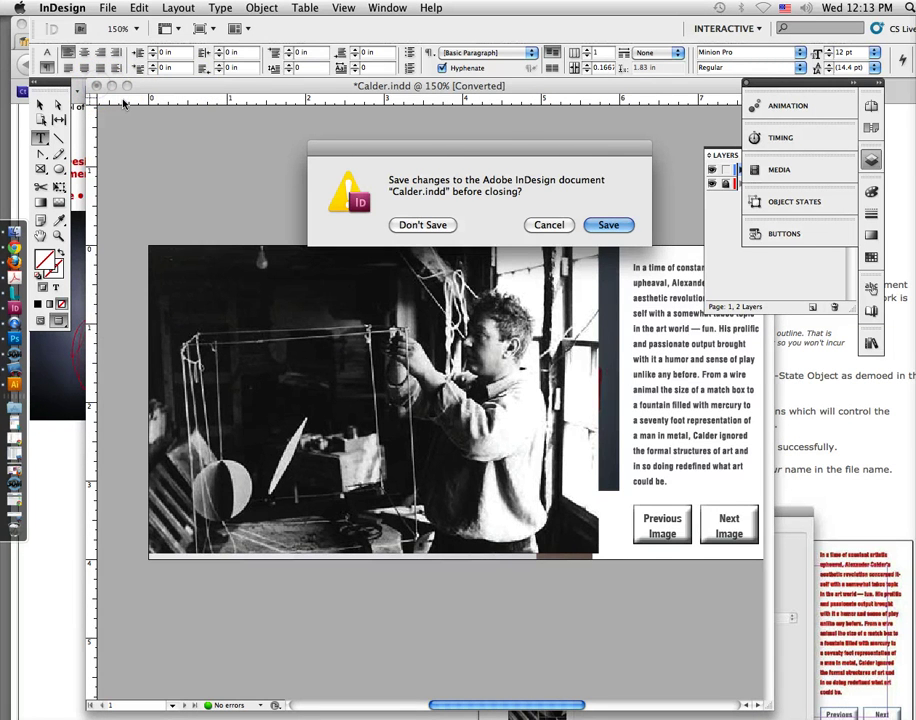
{"action": "key", "text": "super+d"}
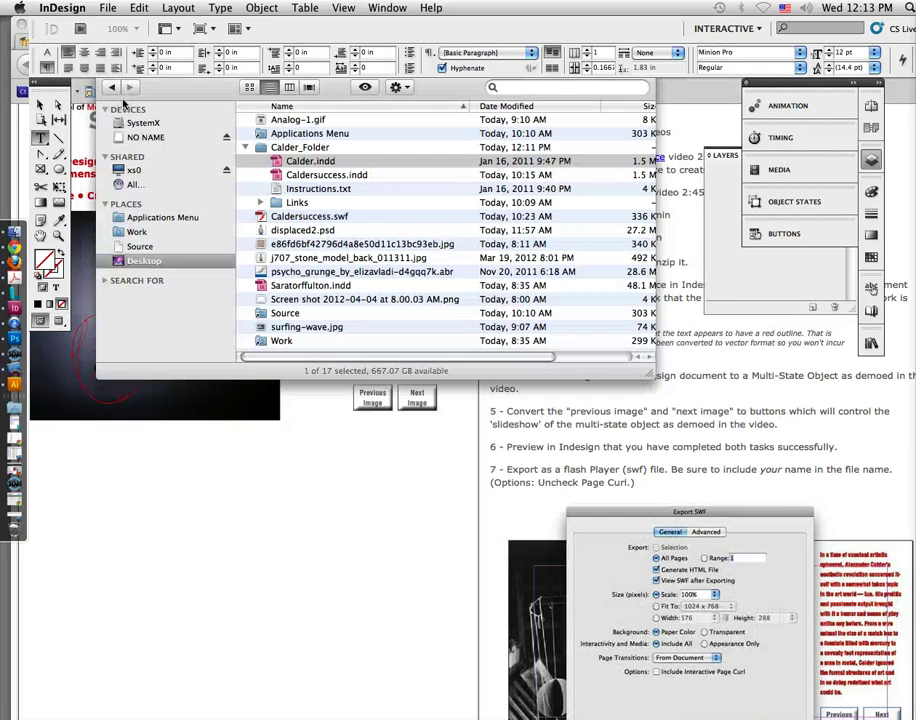
{"action": "left_click", "coordinate": [123, 103]}
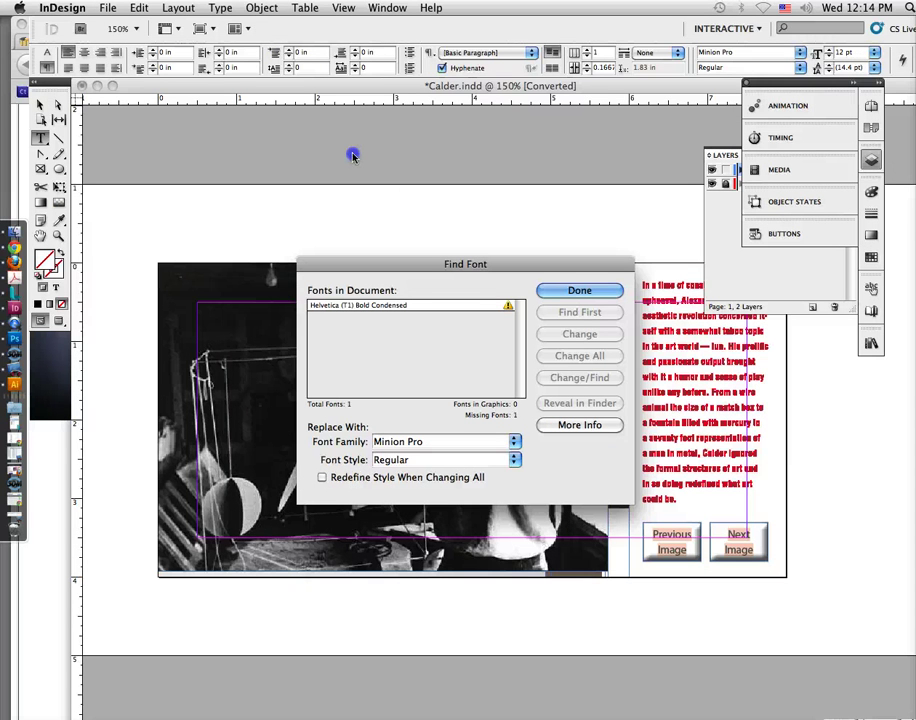
Change all text using the missing Helvetica (T1) Bold Condensed font to Helvetica Neue with the Condensed Bold style.
{"action": "left_click", "coordinate": [481, 442]}
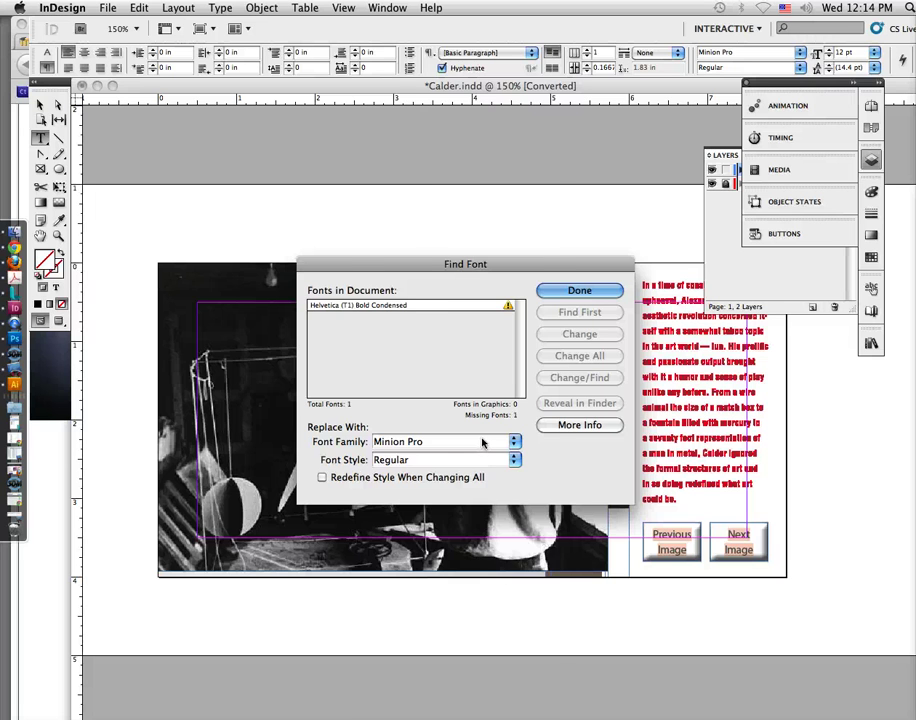
{"action": "left_click", "coordinate": [513, 441]}
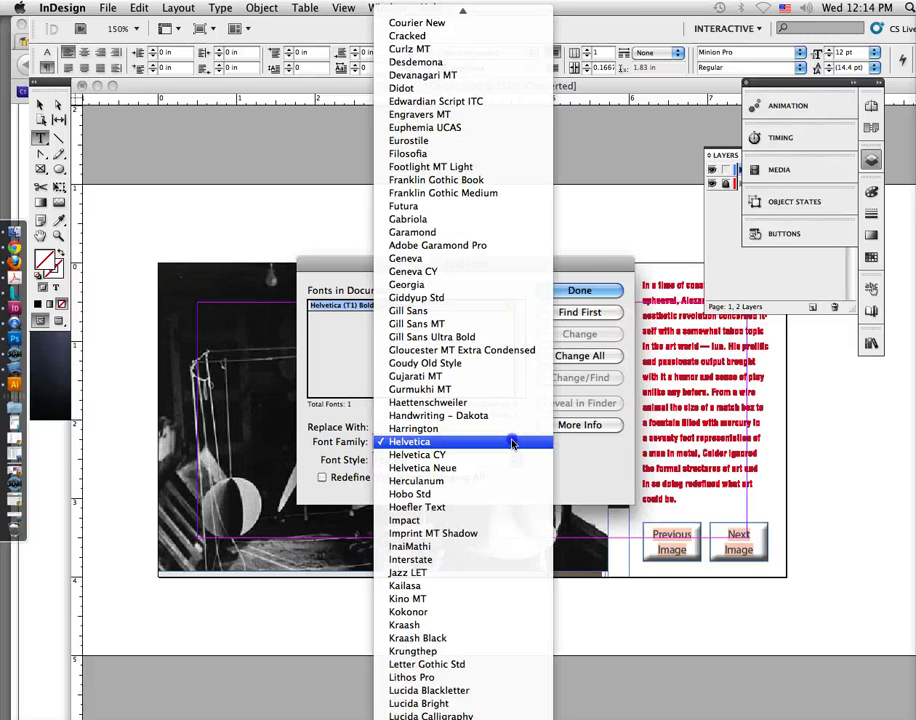
{"action": "left_click", "coordinate": [507, 472]}
{"action": "left_click", "coordinate": [507, 462]}
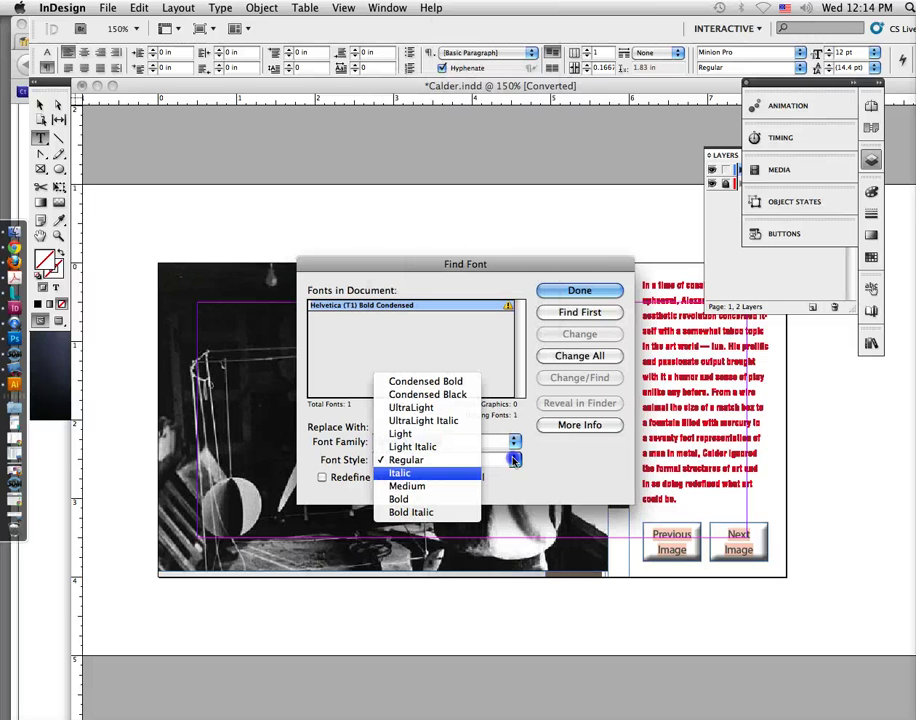
{"action": "left_click", "coordinate": [465, 383]}
{"action": "left_click", "coordinate": [590, 360]}
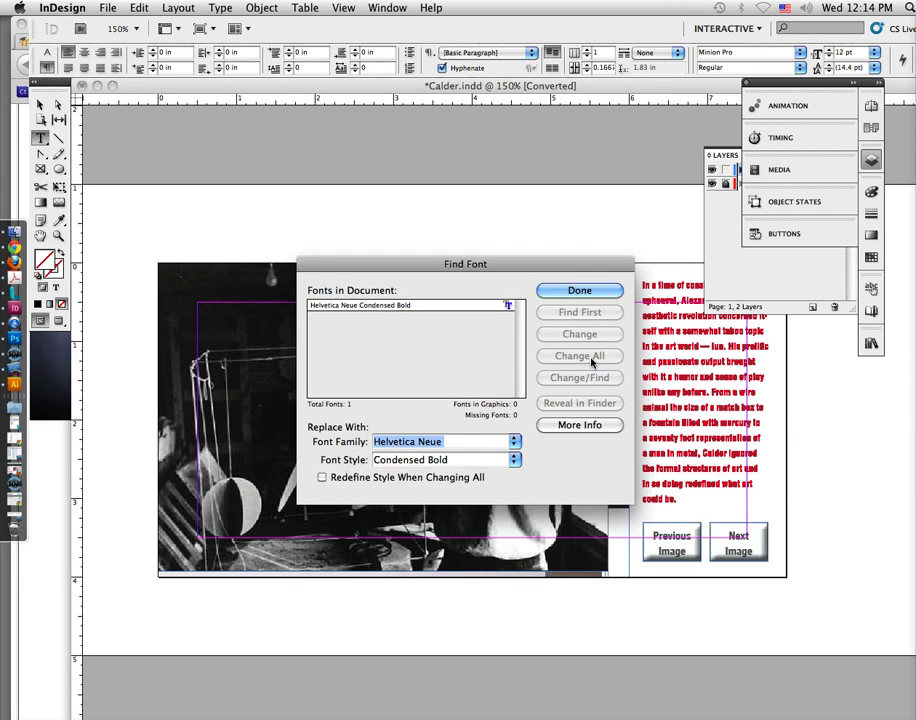
{"action": "left_click", "coordinate": [594, 291]}
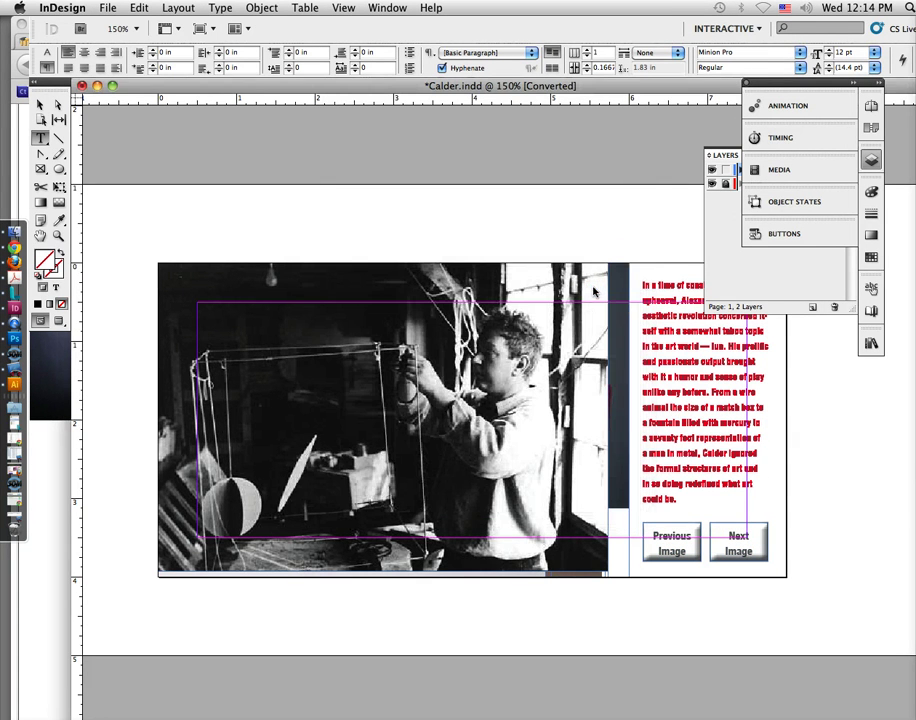
Show the Links panel to check the document's linked images.
{"action": "left_click", "coordinate": [767, 258]}
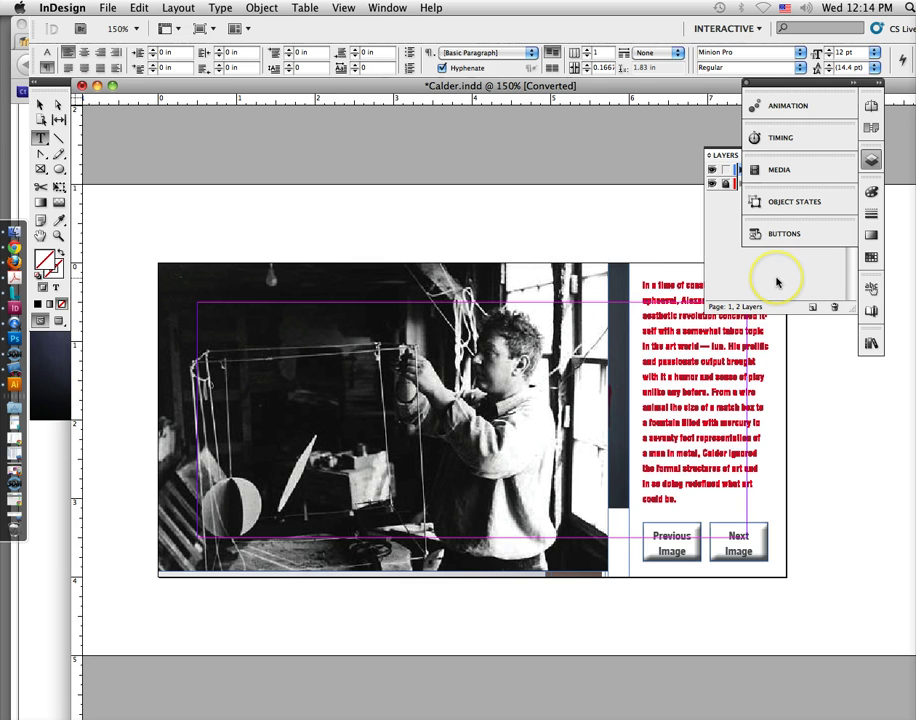
{"action": "left_click", "coordinate": [387, 7]}
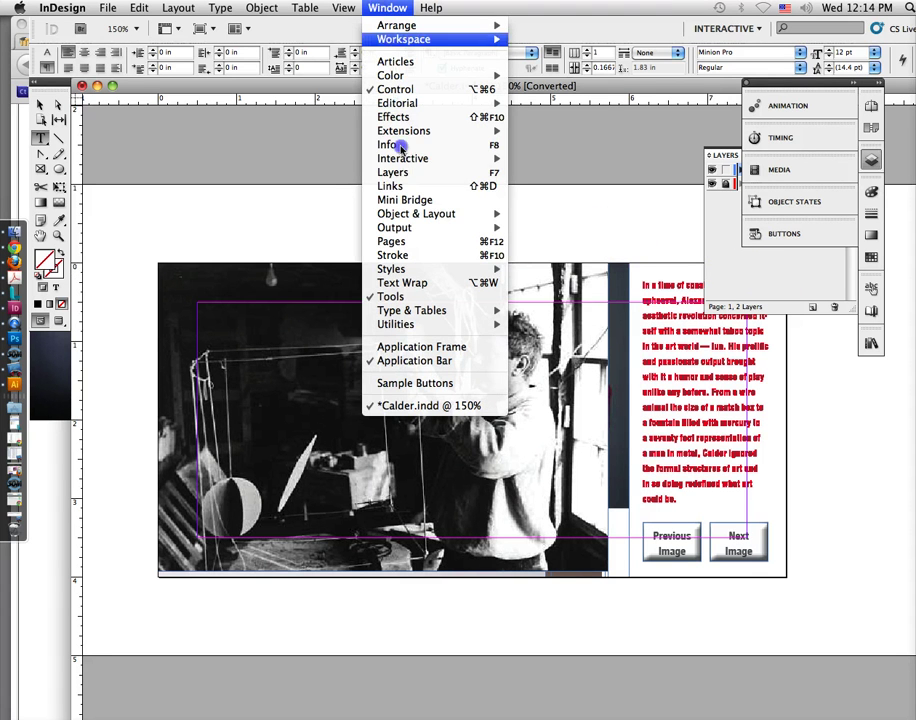
{"action": "left_click", "coordinate": [392, 186]}
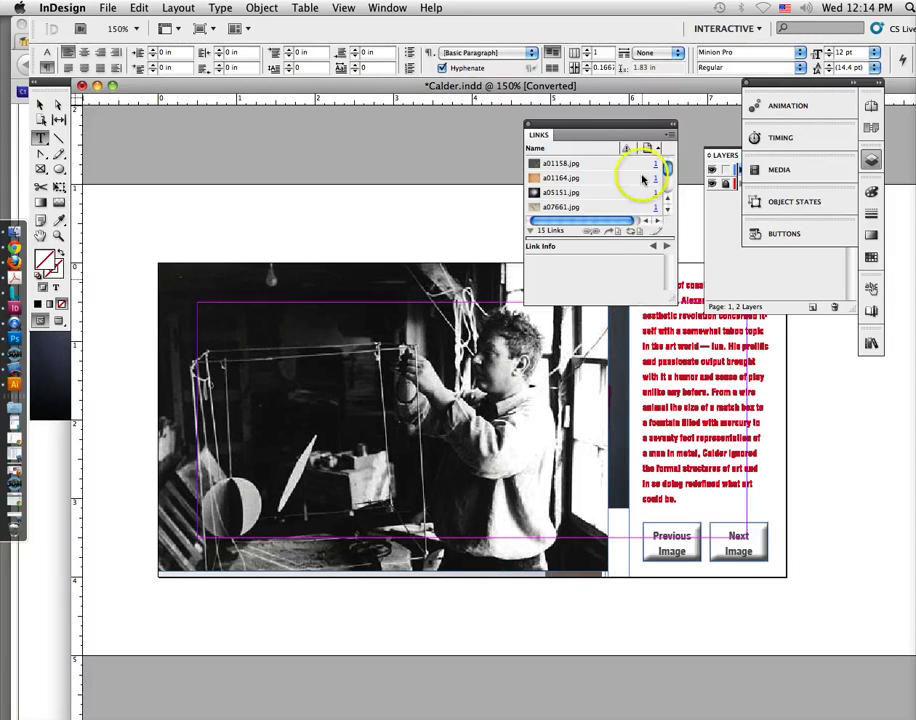
{"action": "left_click", "coordinate": [388, 8]}
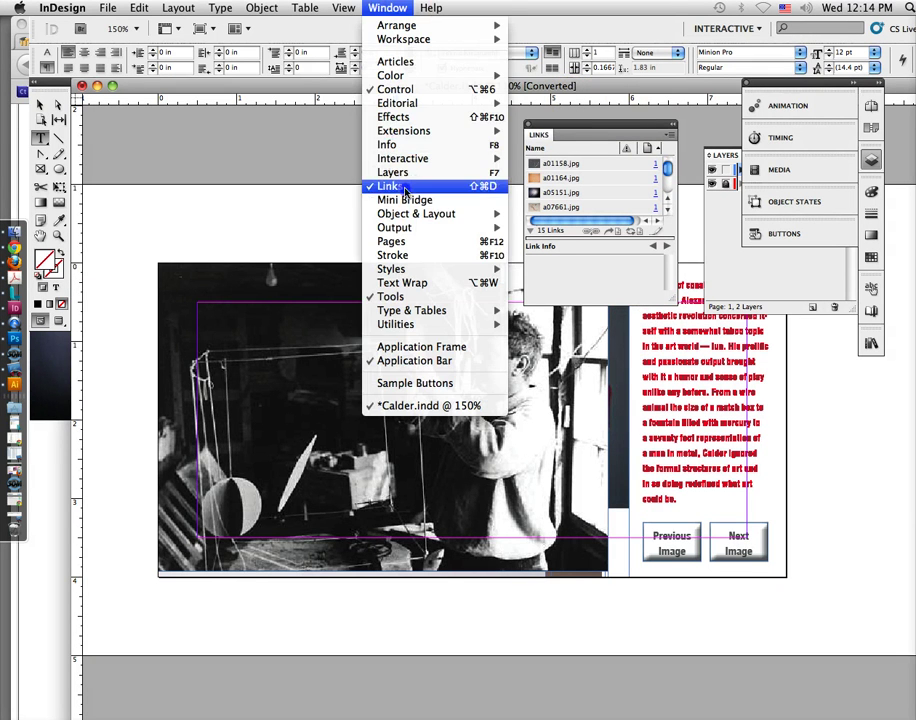
{"action": "left_click", "coordinate": [566, 153]}
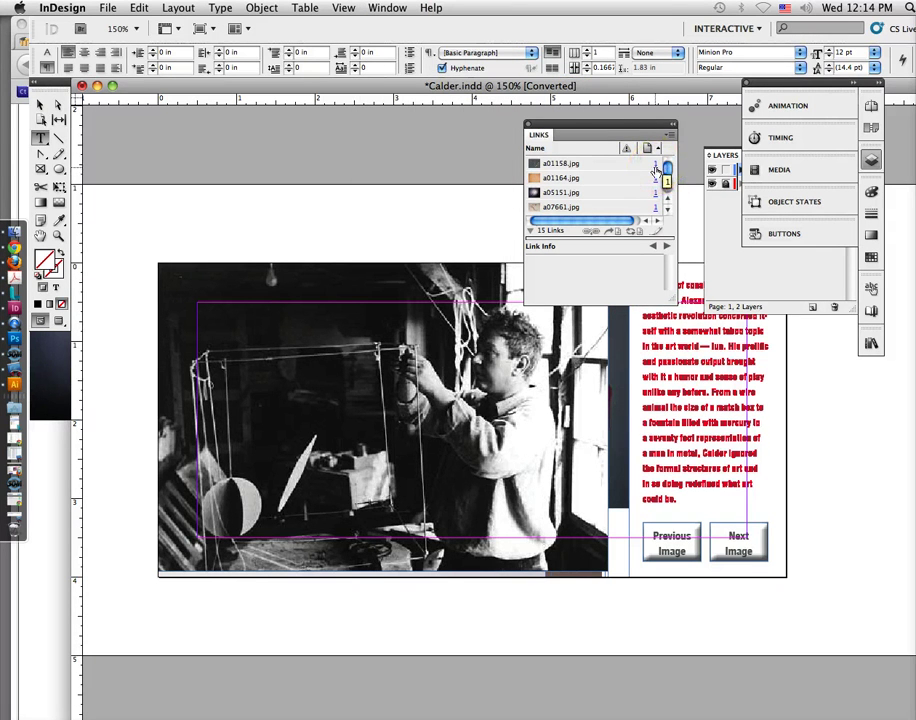
Relink the a01158.jpg image to the a01158.jpg file in the Links folder of Calder_Folder.
{"action": "left_click", "coordinate": [642, 177]}
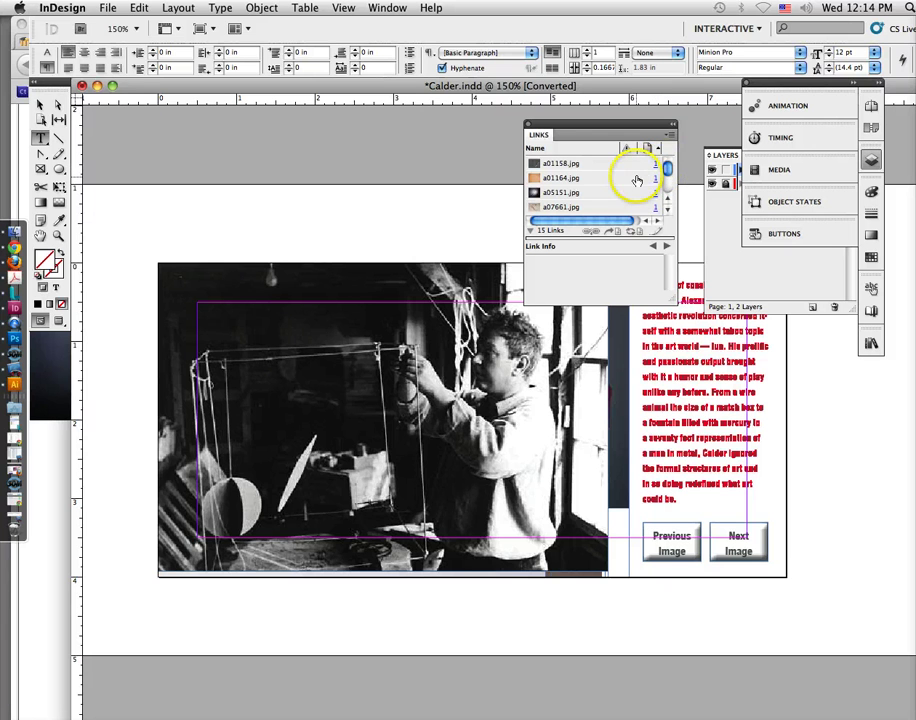
{"action": "left_click", "coordinate": [566, 170]}
{"action": "left_click", "coordinate": [566, 168]}
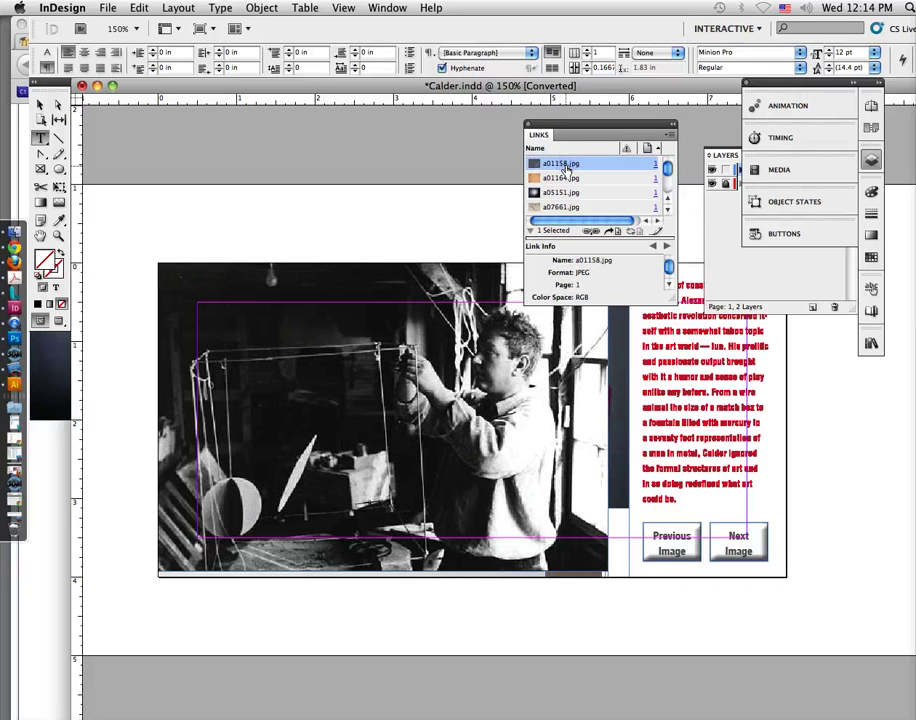
{"action": "left_click", "coordinate": [569, 177]}
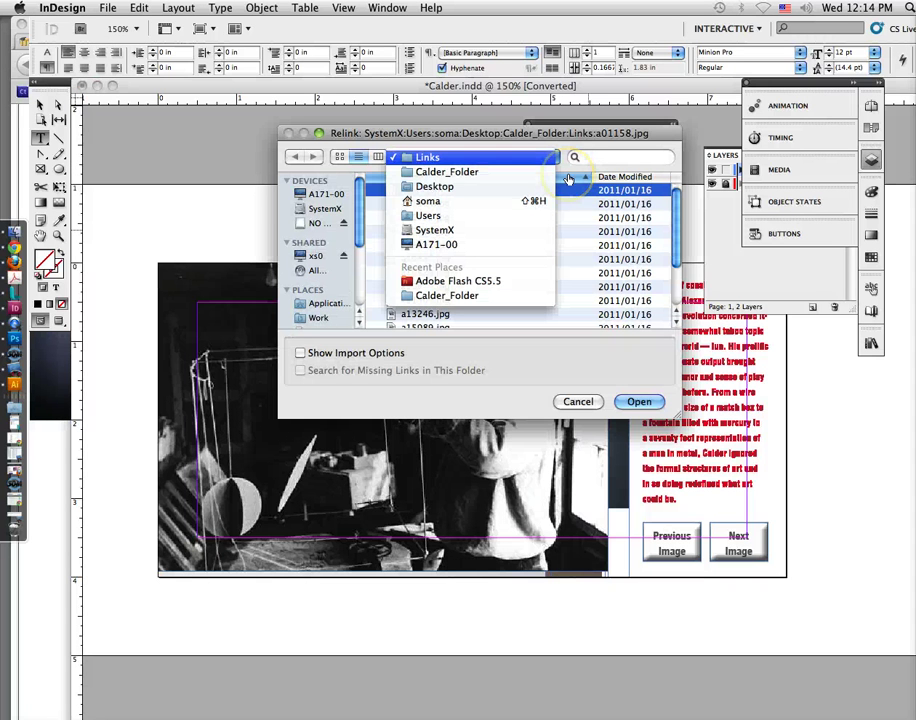
{"action": "key", "text": "Up"}
{"action": "key", "text": "Return"}
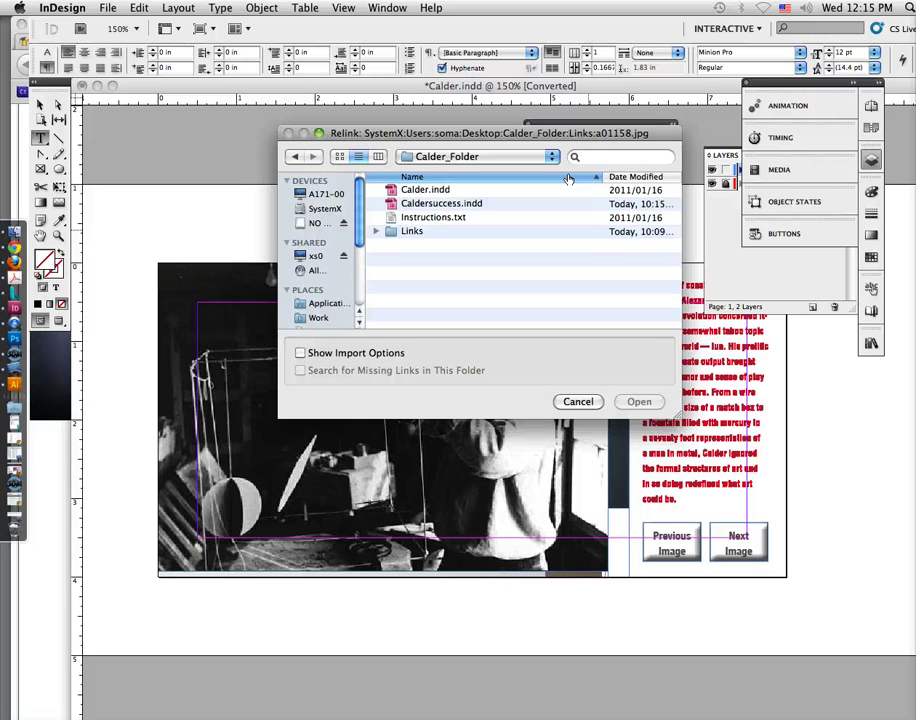
{"action": "left_click", "coordinate": [605, 139]}
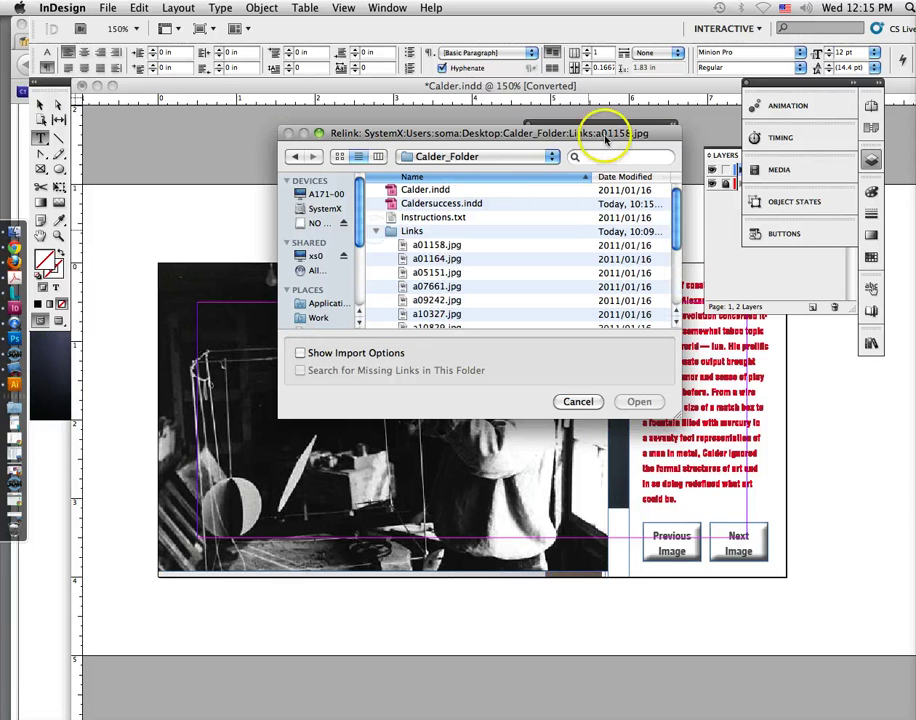
{"action": "left_click", "coordinate": [439, 246]}
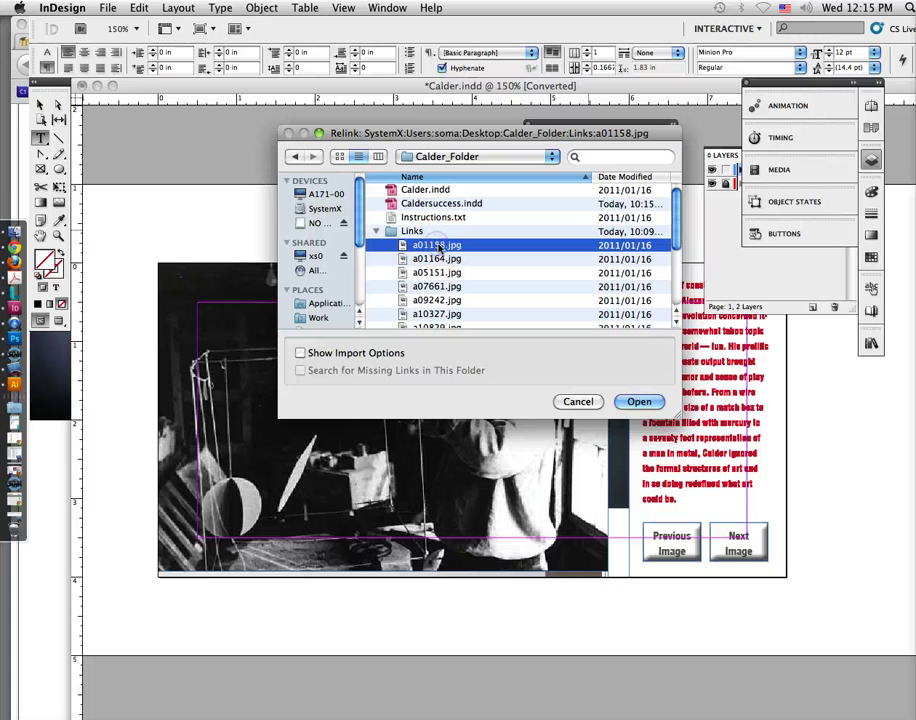
{"action": "left_click", "coordinate": [641, 402]}
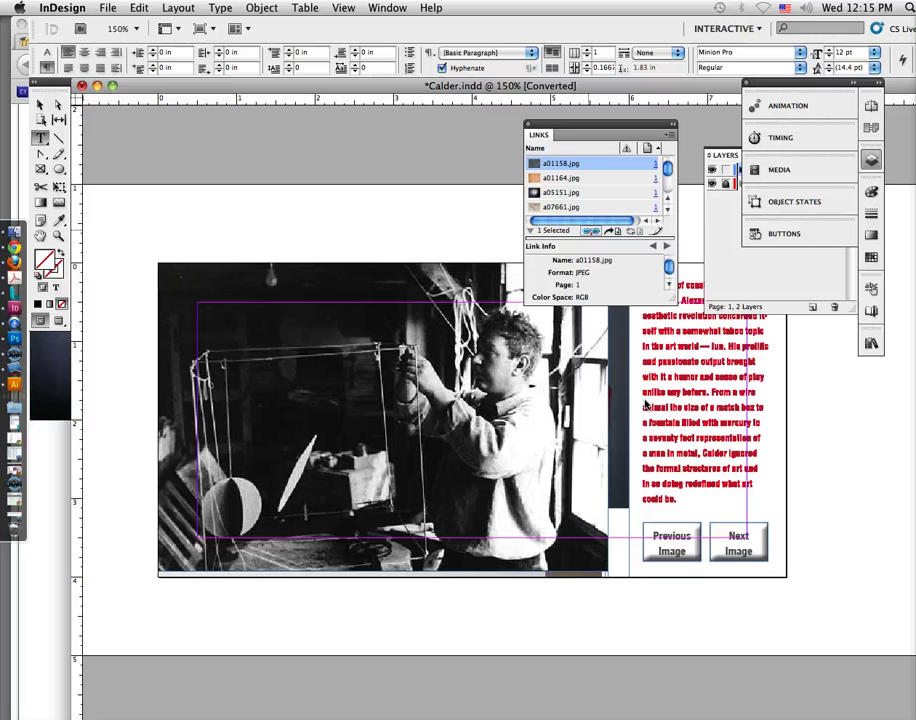
Close the Links panel, collapse the Layers panel, and check that the Interactive workspace is in use.
{"action": "mouse_move", "coordinate": [587, 96]}
{"action": "left_mouse_down"}
{"action": "mouse_move", "coordinate": [517, 119]}
{"action": "mouse_move", "coordinate": [528, 126]}
{"action": "left_mouse_up"}
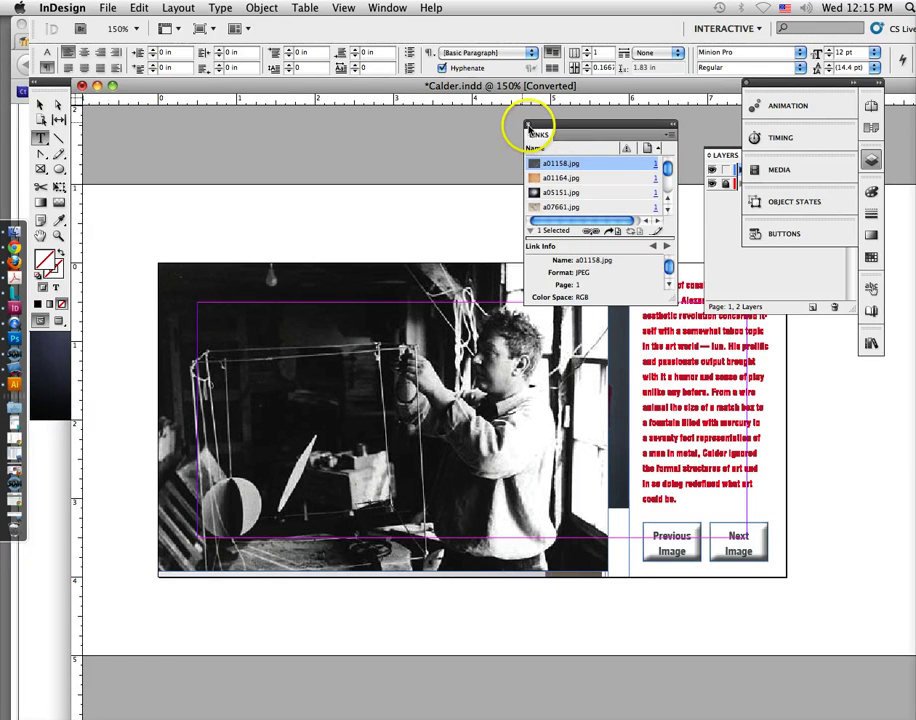
{"action": "left_click", "coordinate": [528, 126]}
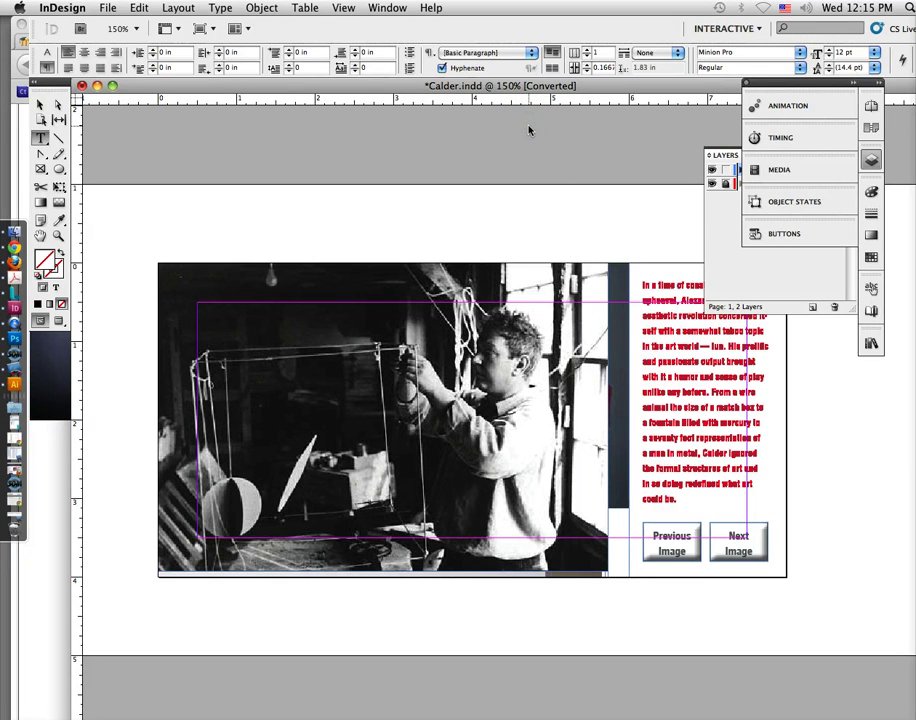
{"action": "left_click_drag", "start_coordinate": [773, 258], "coordinate": [734, 266]}
{"action": "left_click", "coordinate": [734, 260]}
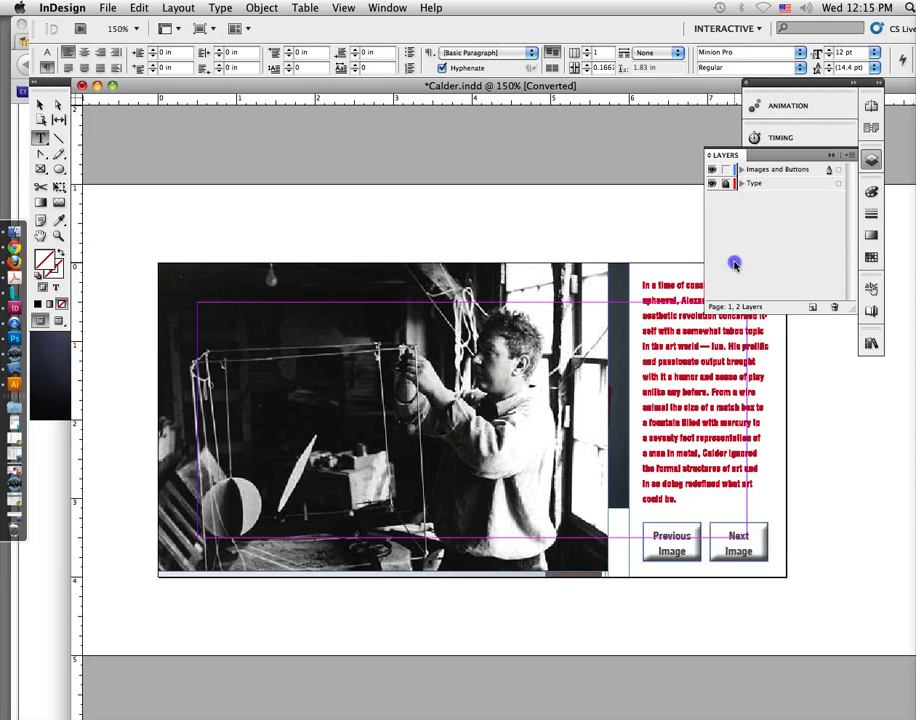
{"action": "left_click", "coordinate": [829, 158]}
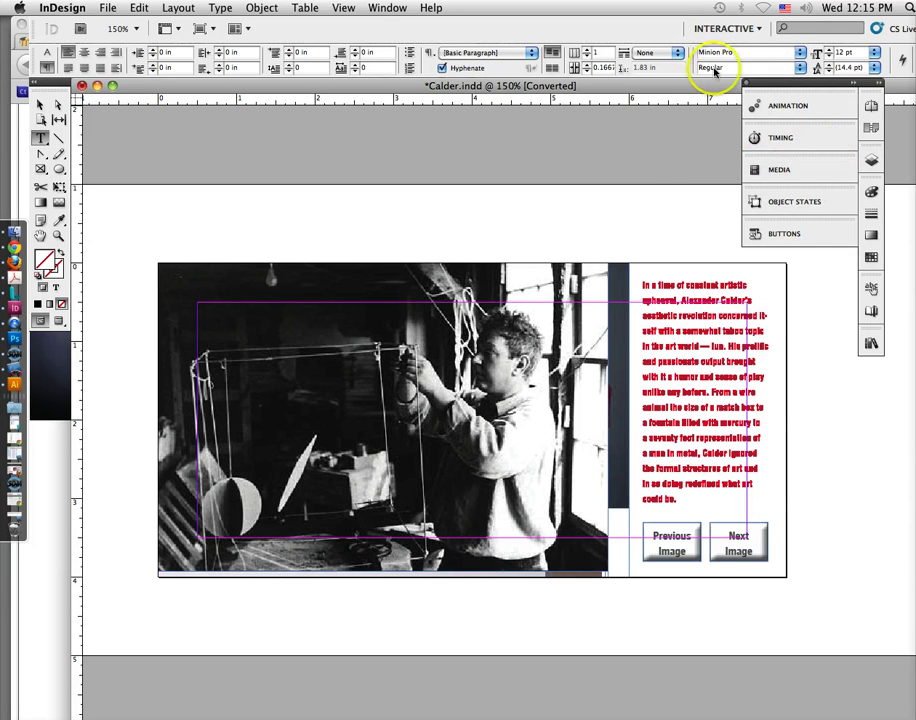
{"action": "left_click", "coordinate": [758, 29]}
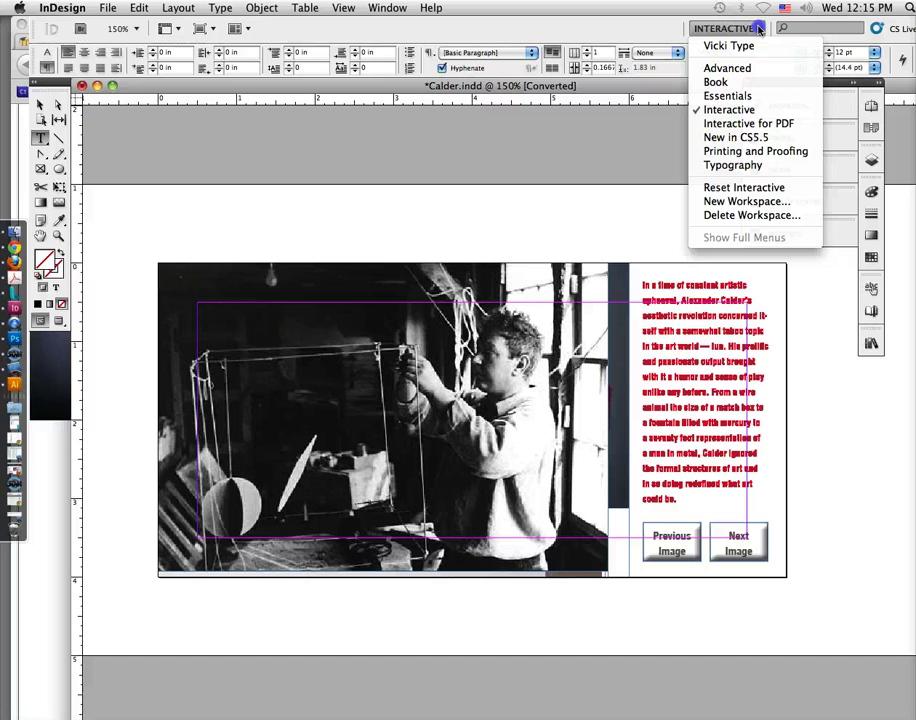
{"action": "left_click", "coordinate": [759, 119]}
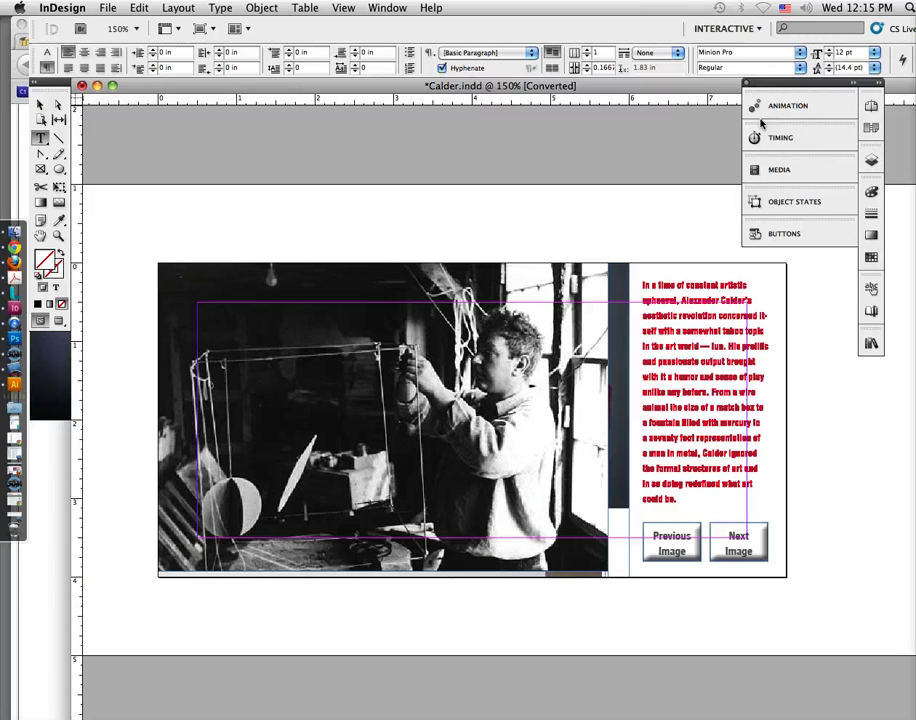
Move the black-and-white photo and the mobile image beneath it aside with the Selection tool to reveal the stacked images.
{"action": "left_click", "coordinate": [41, 105]}
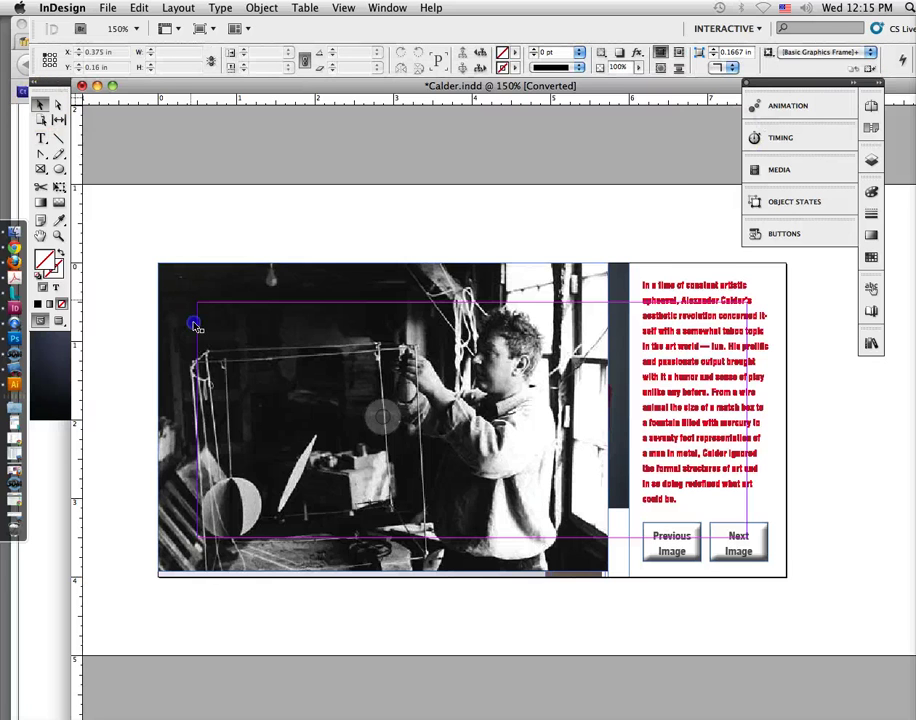
{"action": "left_click_drag", "start_coordinate": [242, 299], "coordinate": [352, 206]}
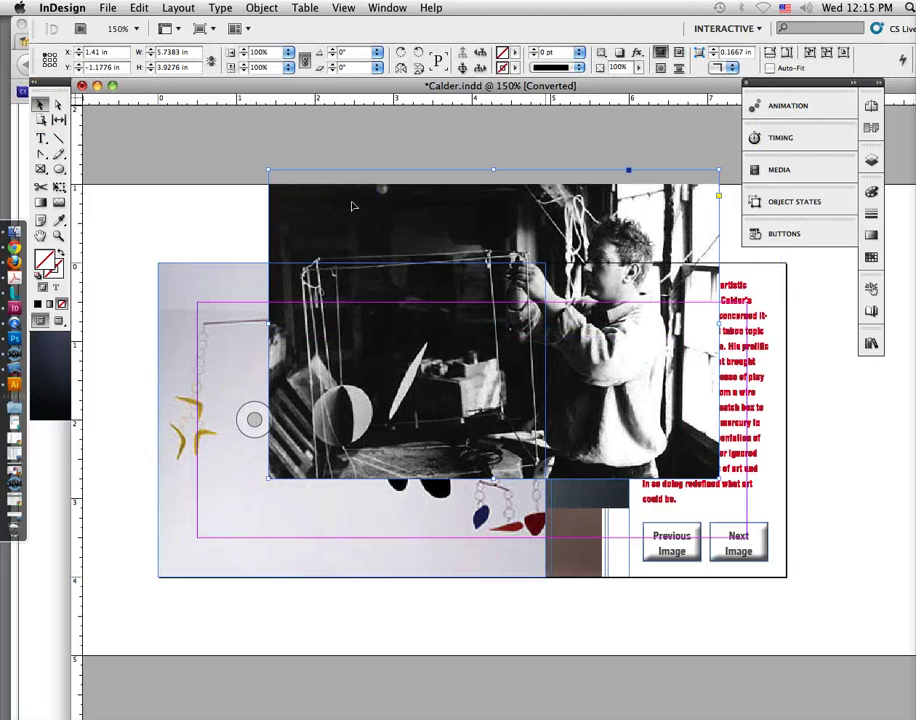
{"action": "left_click", "coordinate": [219, 292]}
{"action": "left_click_drag", "start_coordinate": [265, 520], "coordinate": [302, 562]}
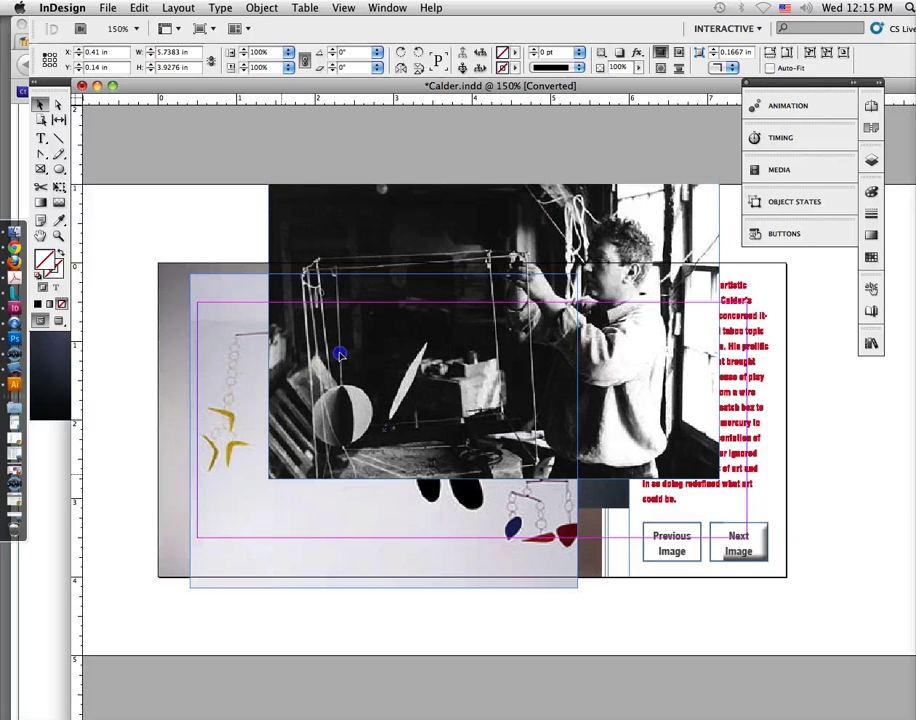
Delete the stacked images one after another until the image area of the page is empty.
{"action": "left_click", "coordinate": [275, 366]}
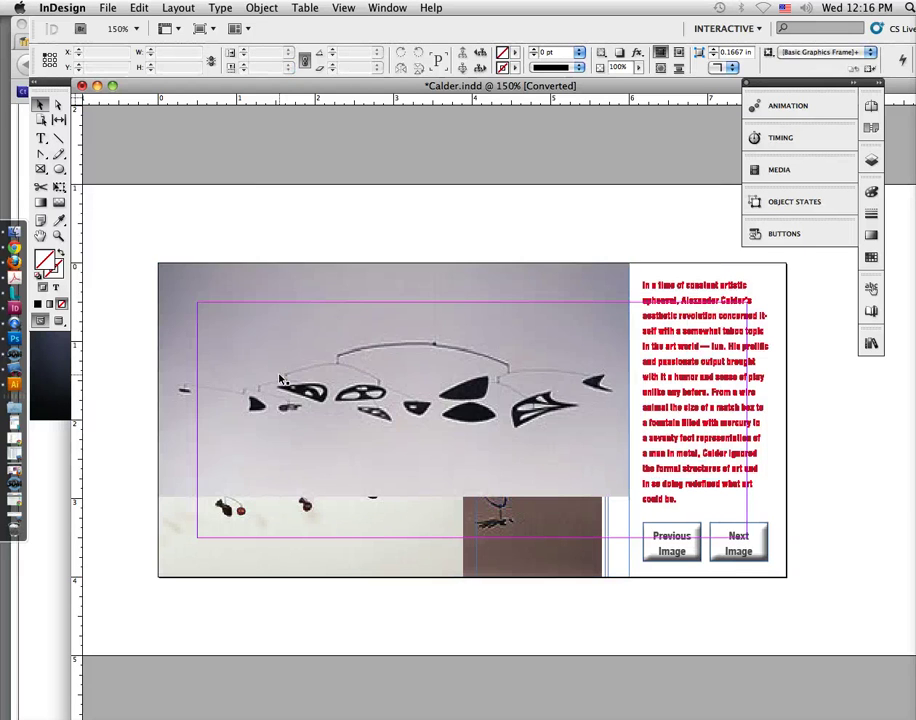
{"action": "left_click", "coordinate": [281, 378]}
{"action": "left_click", "coordinate": [281, 378]}
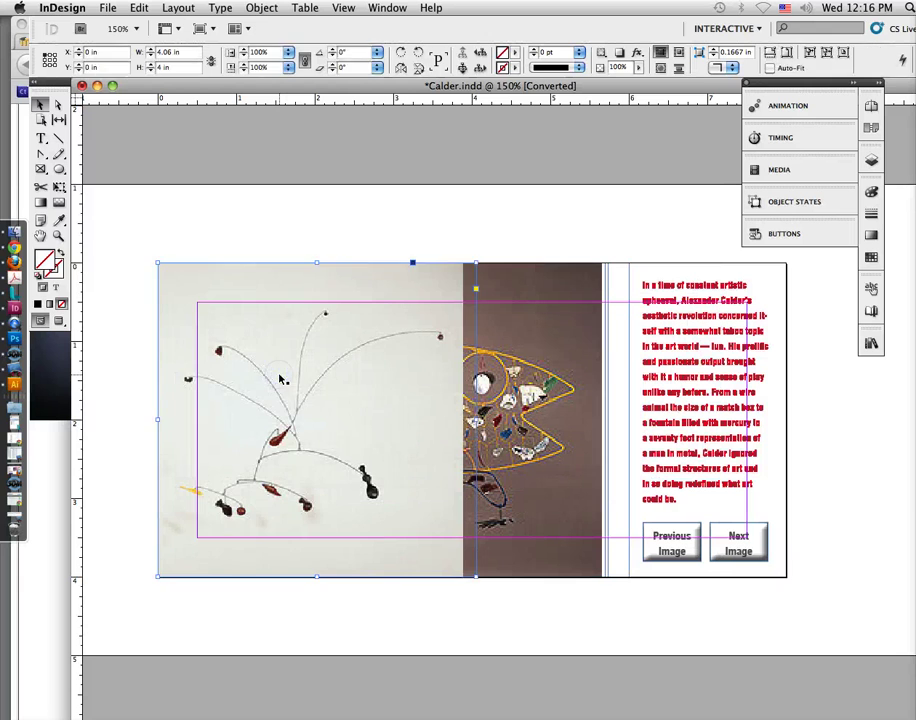
{"action": "left_click", "coordinate": [281, 378]}
{"action": "left_click", "coordinate": [281, 378]}
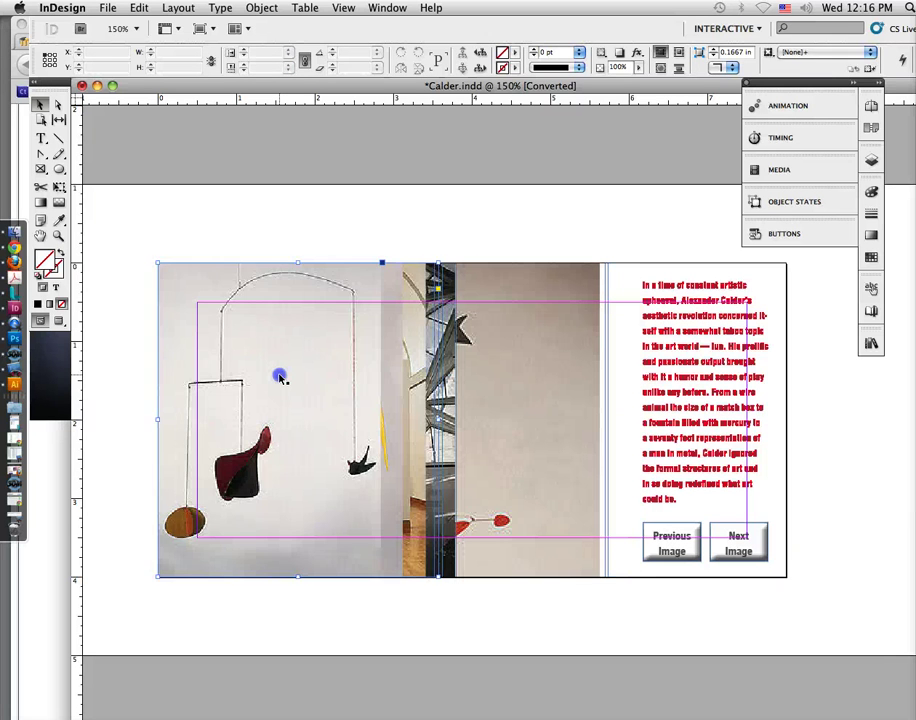
{"action": "left_click", "coordinate": [281, 378]}
{"action": "left_click", "coordinate": [281, 378]}
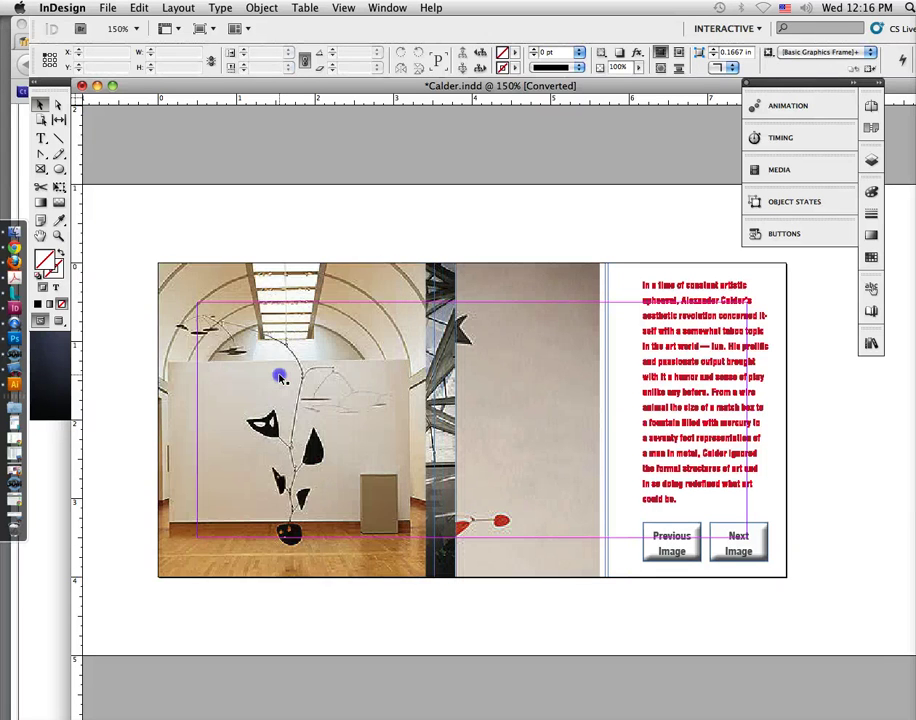
{"action": "left_click", "coordinate": [281, 378]}
{"action": "left_click", "coordinate": [281, 378]}
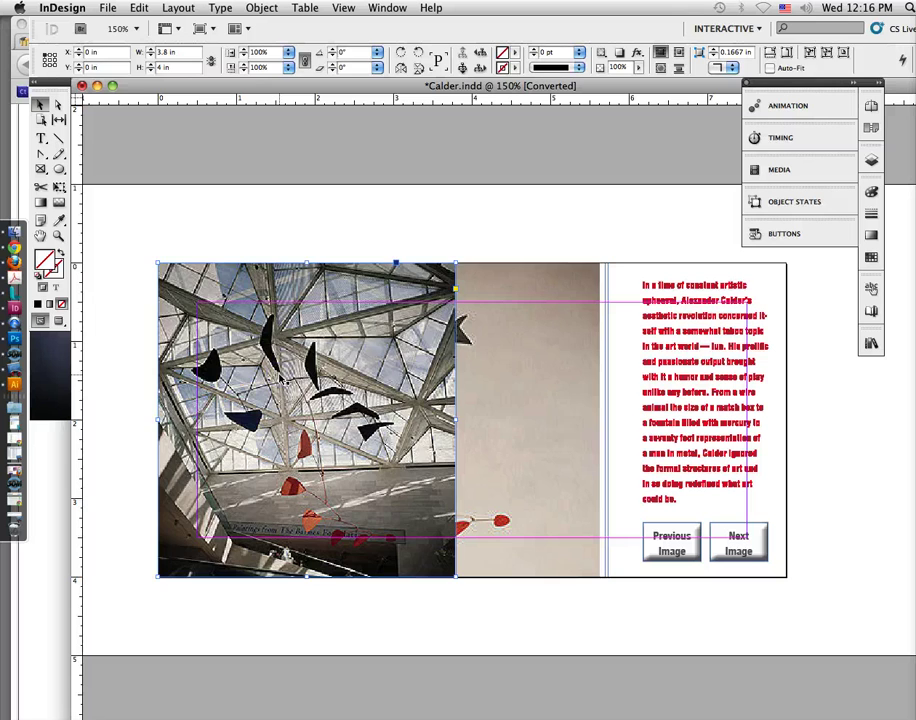
{"action": "left_click", "coordinate": [281, 378]}
{"action": "left_click", "coordinate": [281, 378]}
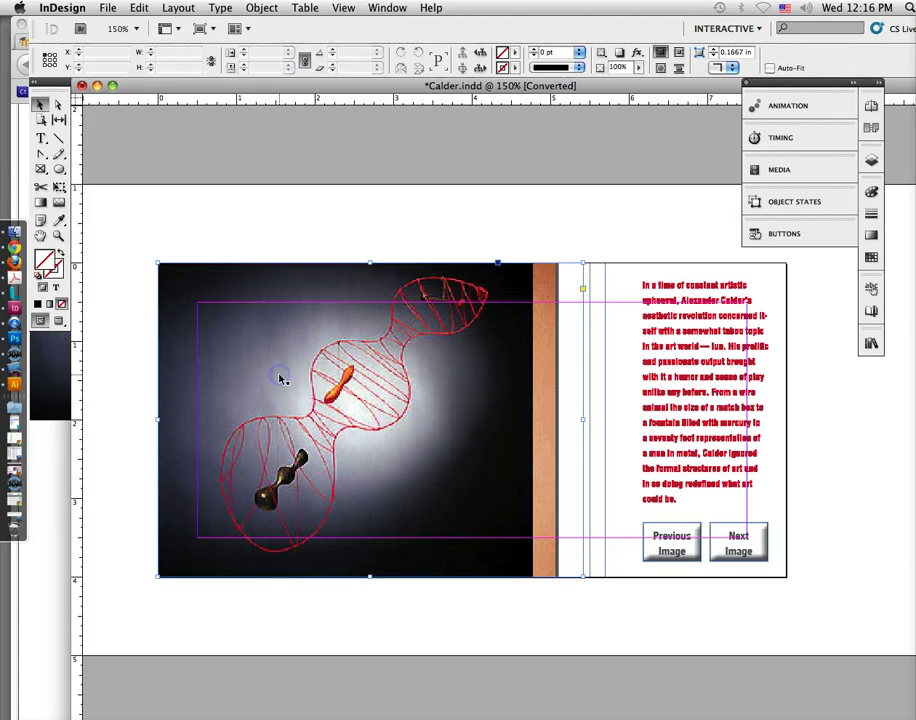
{"action": "left_click", "coordinate": [281, 378]}
{"action": "left_click", "coordinate": [281, 378]}
{"action": "left_click", "coordinate": [281, 378]}
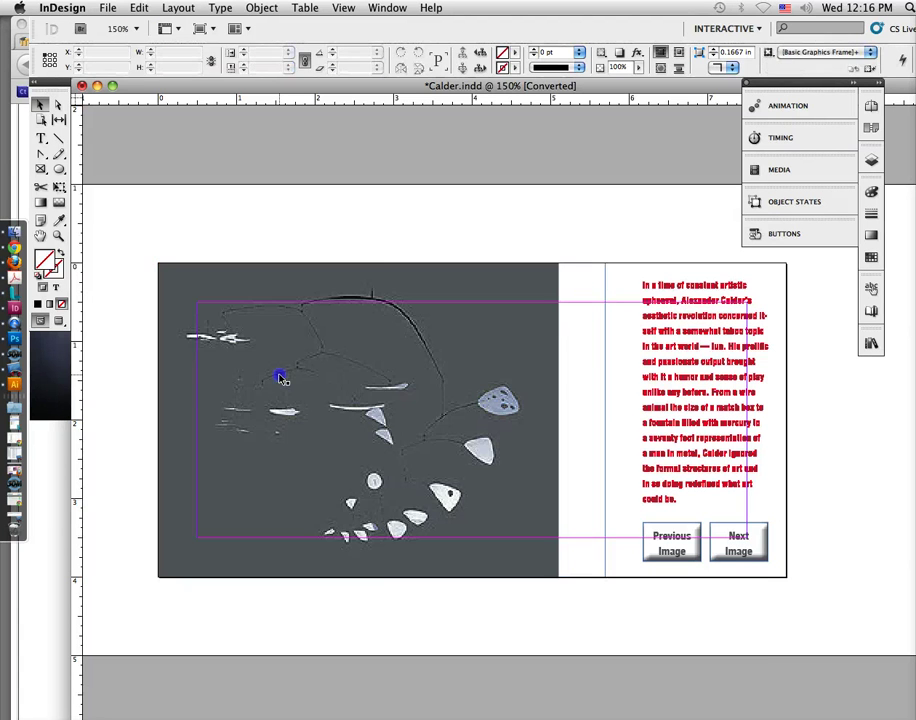
{"action": "left_click", "coordinate": [281, 378]}
{"action": "left_click", "coordinate": [281, 378]}
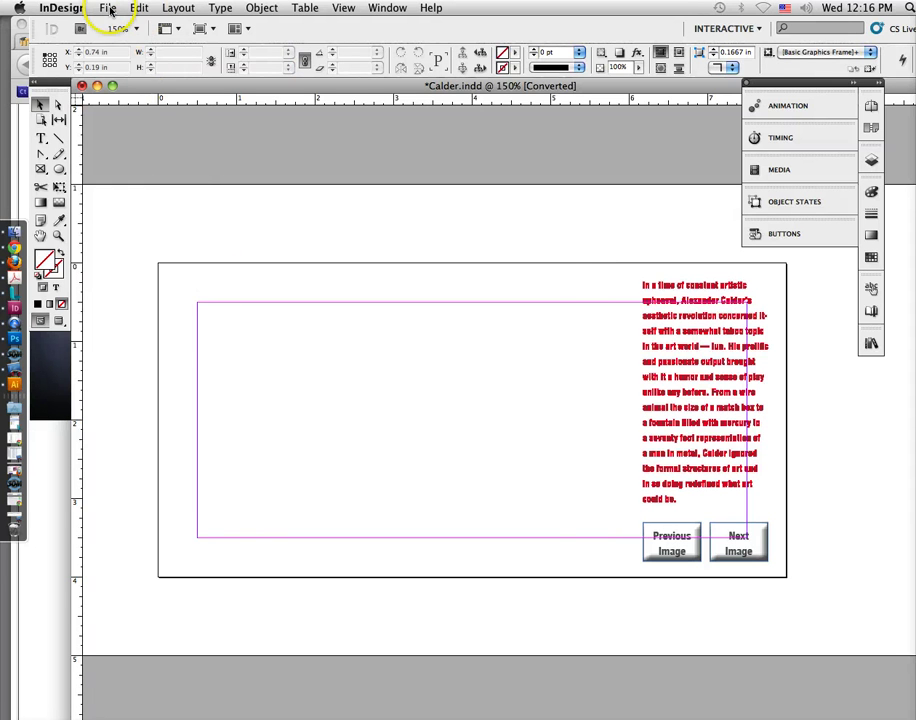
Undo the image deletions and moves to restore the full stack with the black-and-white photo on top.
{"action": "key", "text": "super+z"}
{"action": "key", "text": "super+z"}
{"action": "key", "text": "super+z"}
{"action": "key", "text": "super+z"}
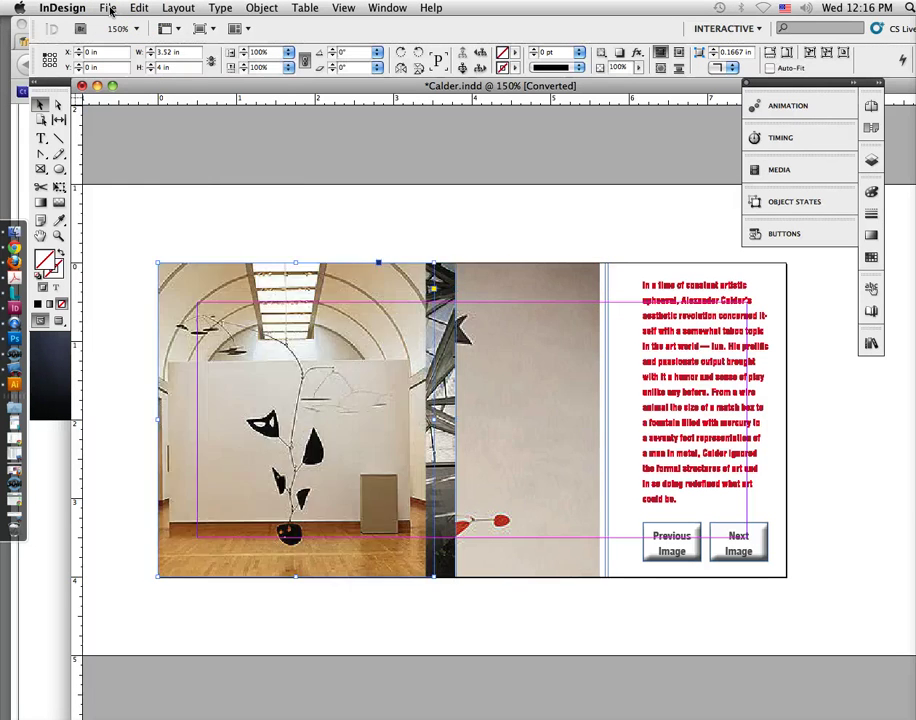
{"action": "key", "text": "super+z"}
{"action": "key", "text": "super+z"}
{"action": "key", "text": "super+z"}
{"action": "key", "text": "super+z"}
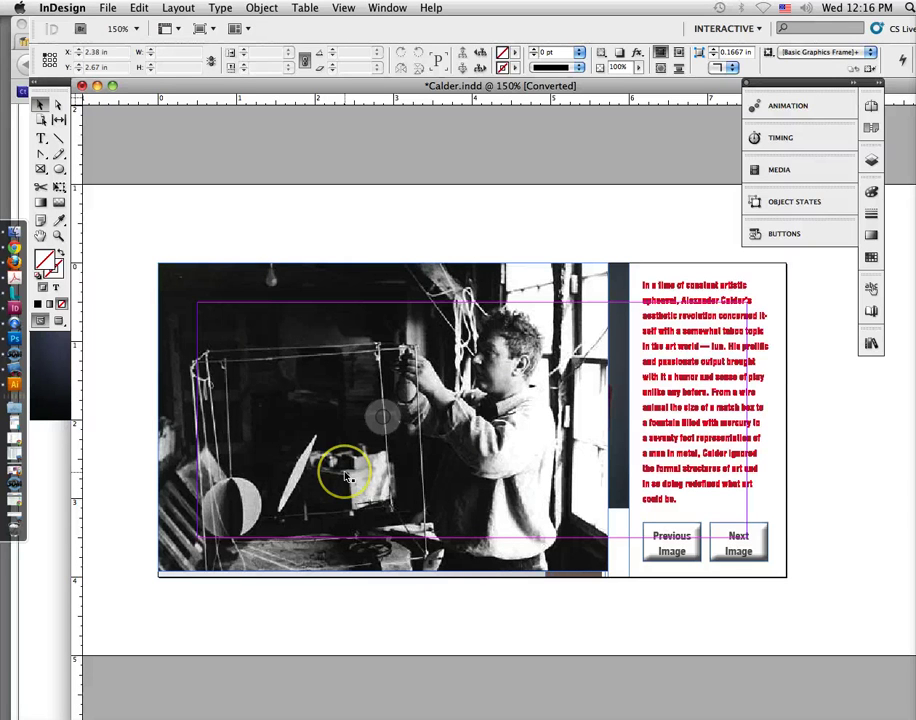
Point out the Previous Image frame and the stacked images by selecting them, and show the Object States panel.
{"action": "left_click", "coordinate": [680, 543]}
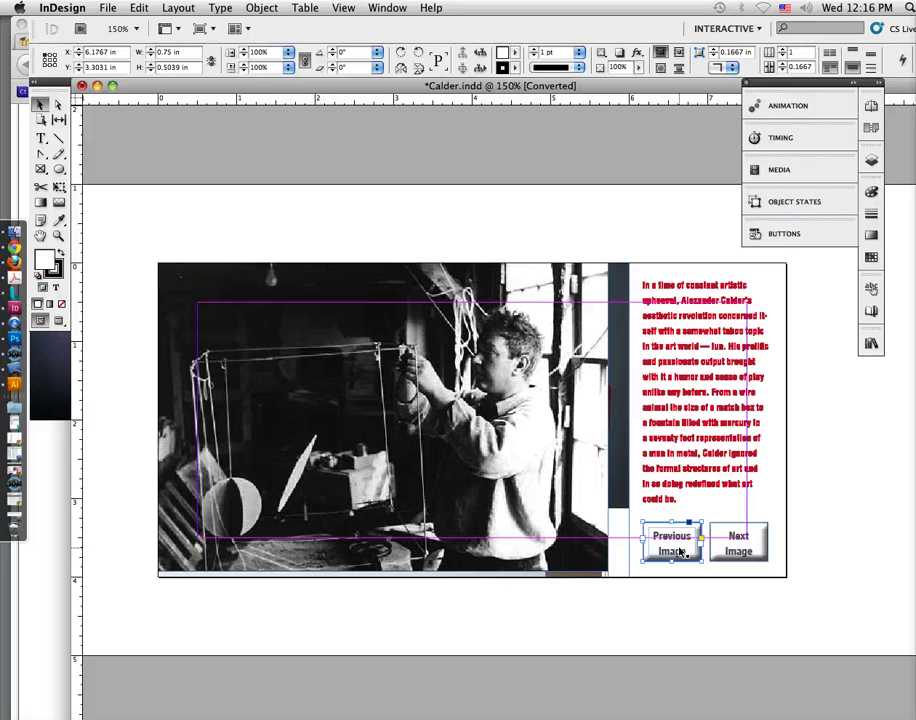
{"action": "left_click", "coordinate": [660, 543]}
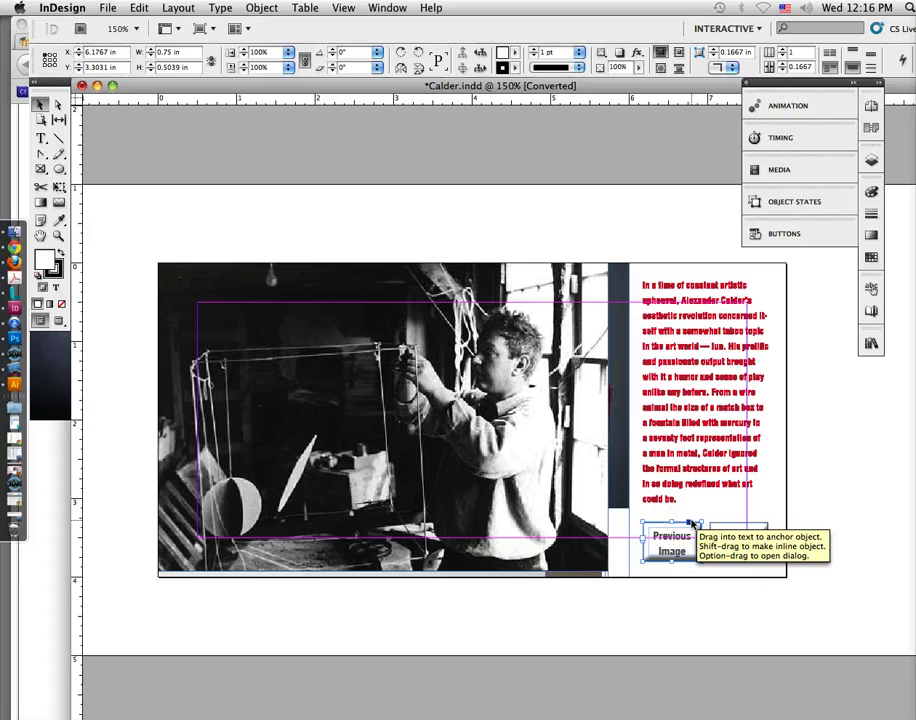
{"action": "left_click_drag", "start_coordinate": [128, 217], "coordinate": [556, 616]}
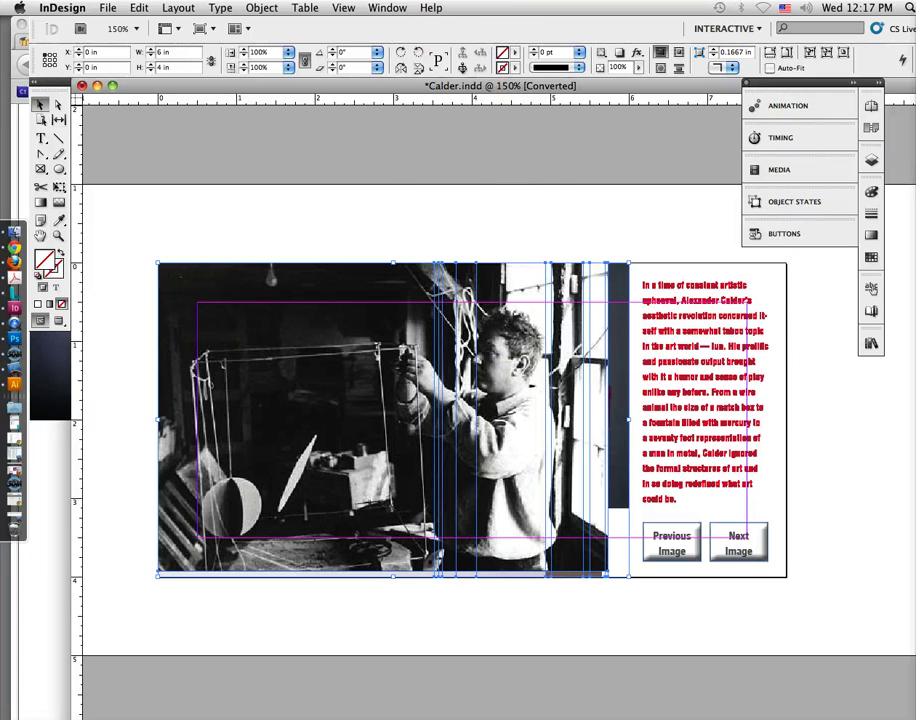
{"action": "left_click", "coordinate": [386, 9]}
{"action": "mouse_move", "coordinate": [403, 156]}
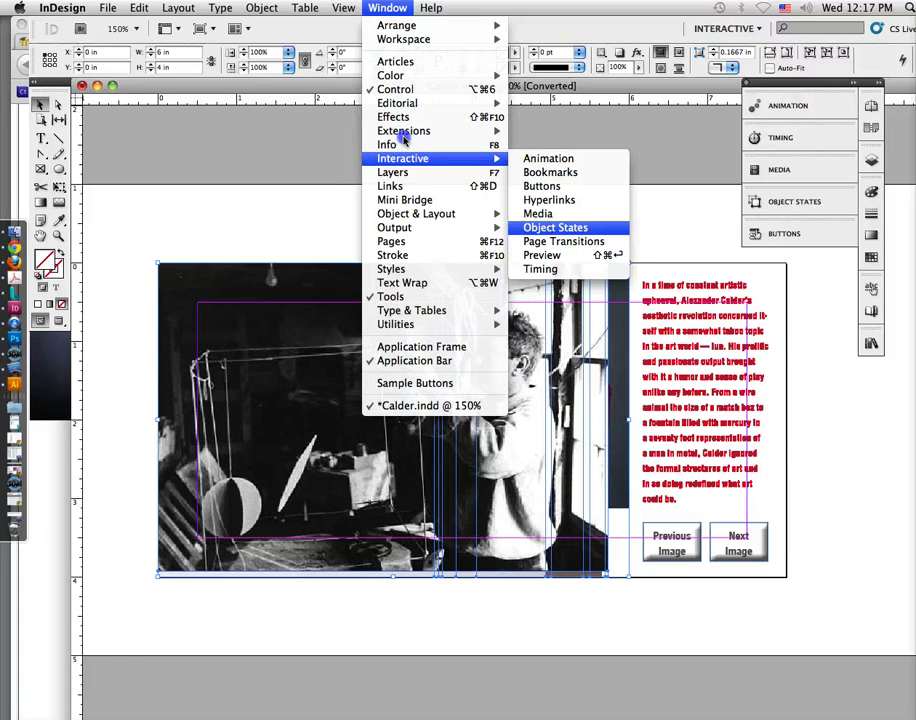
{"action": "left_click", "coordinate": [602, 229]}
{"action": "left_click", "coordinate": [698, 126]}
{"action": "left_click", "coordinate": [799, 204]}
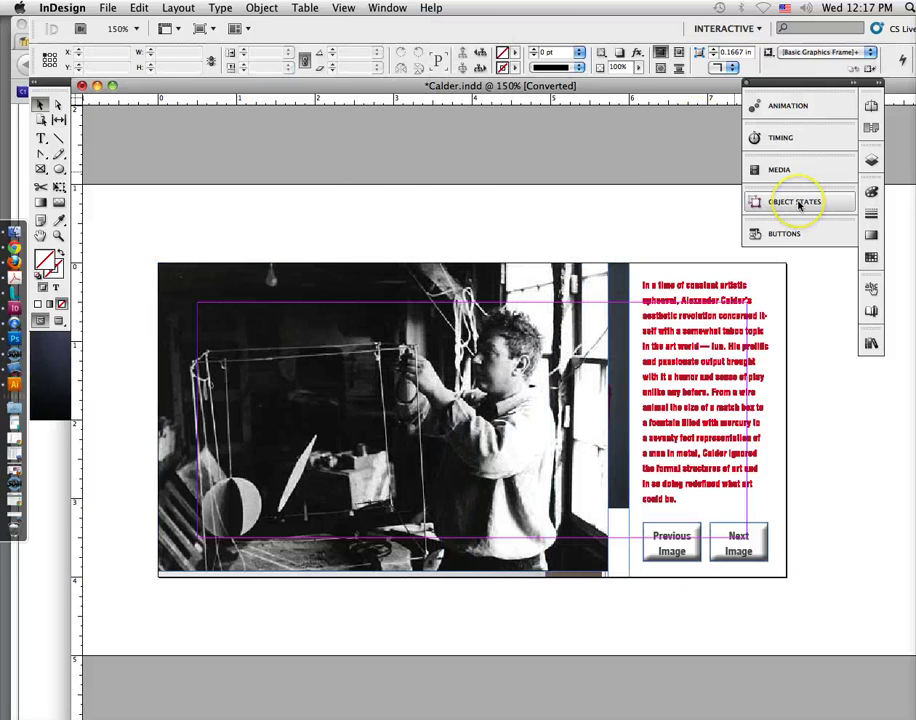
{"action": "left_click", "coordinate": [799, 204]}
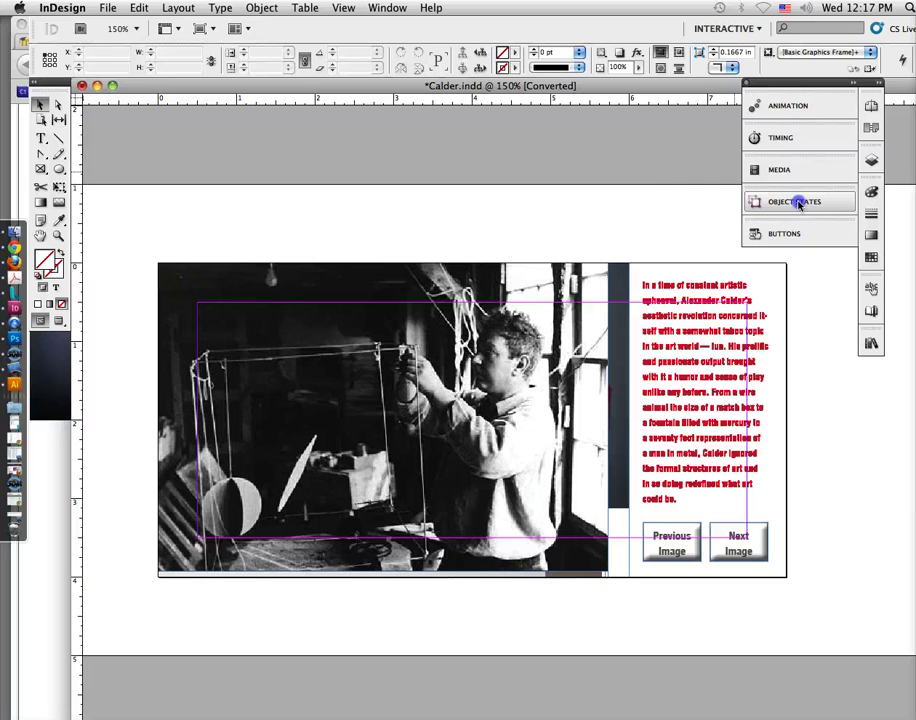
Select all the stacked images and convert them into a multi-state object with each image as a separate state.
{"action": "left_click_drag", "start_coordinate": [114, 212], "coordinate": [380, 597]}
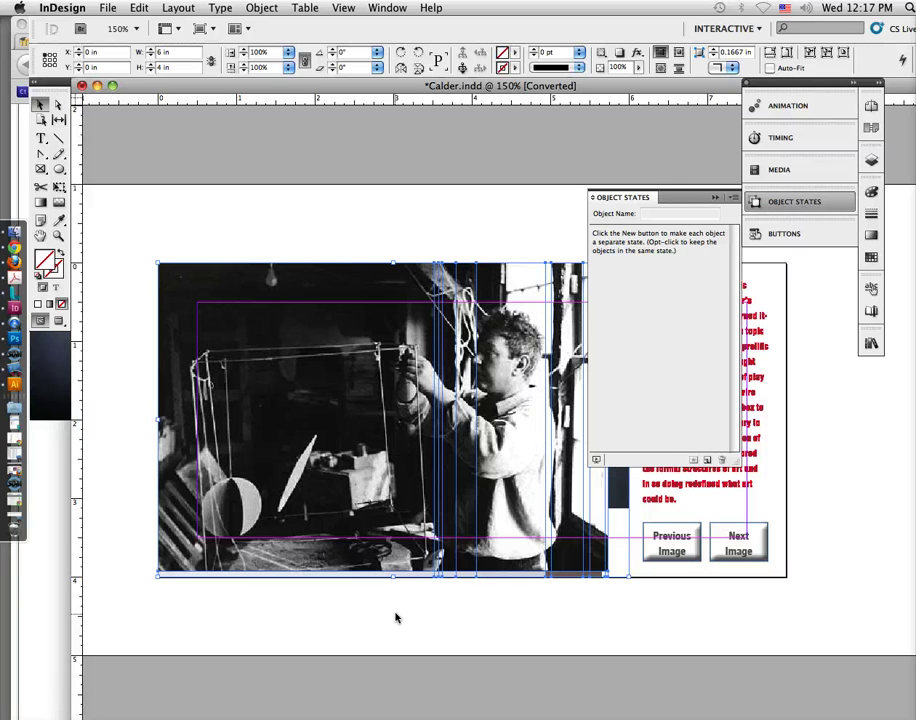
{"action": "left_click", "coordinate": [419, 597]}
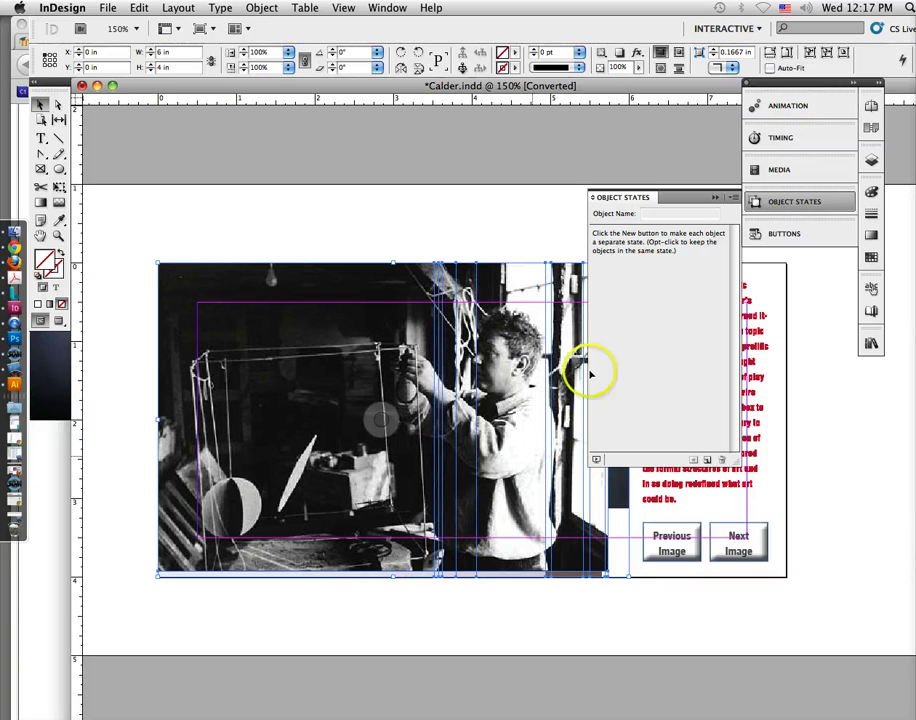
{"action": "left_click", "coordinate": [734, 200]}
{"action": "left_click", "coordinate": [735, 200]}
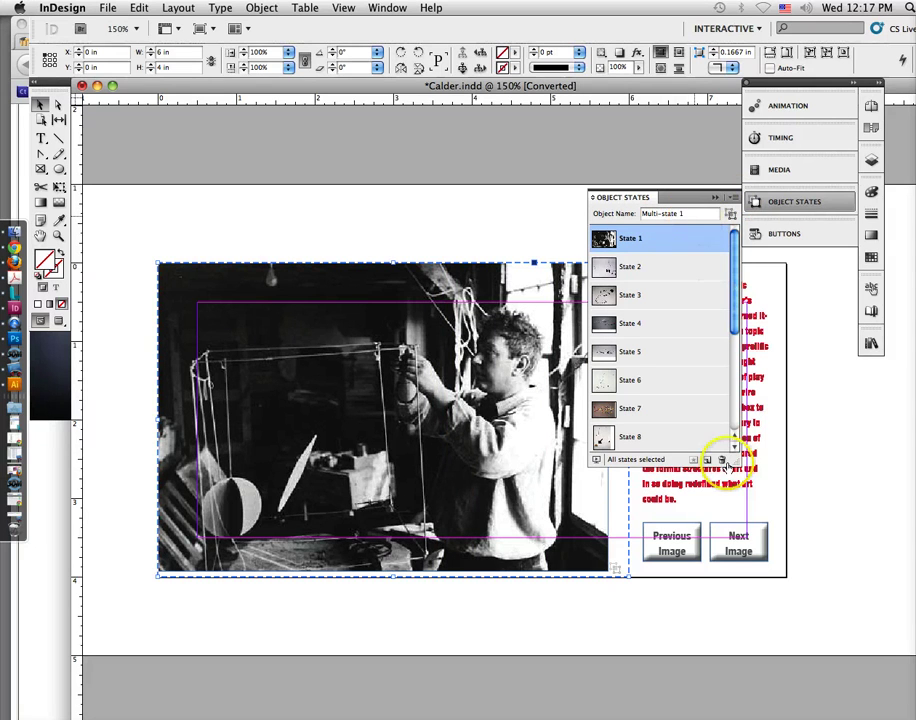
Lengthen the Object States panel to show all states and rename the multi-state object as Calder multi-state.
{"action": "left_click_drag", "start_coordinate": [737, 462], "coordinate": [750, 690]}
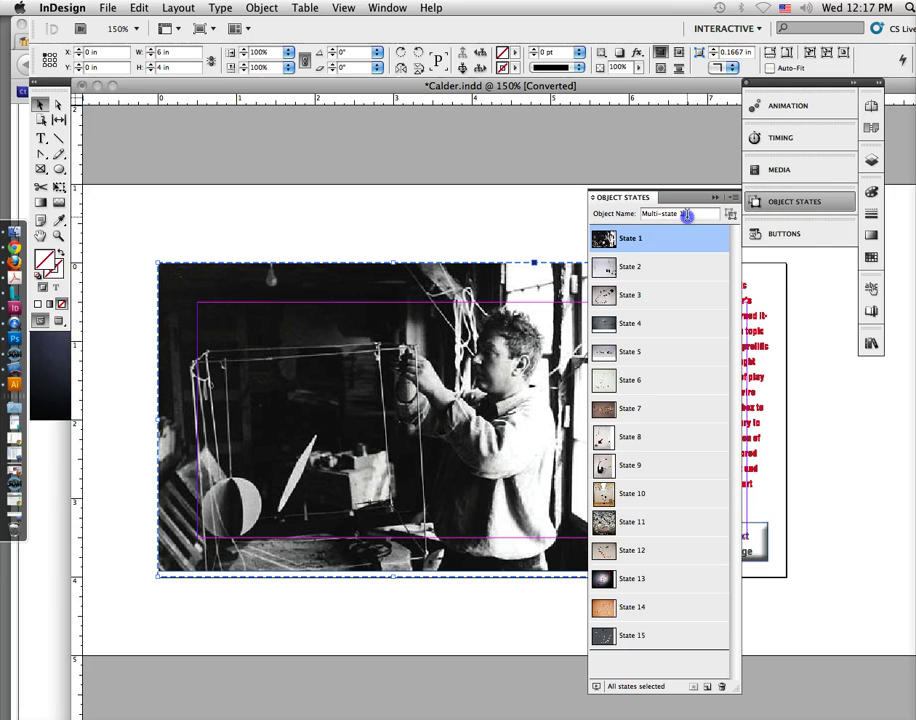
{"action": "triple_click", "coordinate": [689, 212]}
{"action": "type", "text": "Calder"}
{"action": "type", "text": "multi-state"}
{"action": "left_click", "coordinate": [645, 198]}
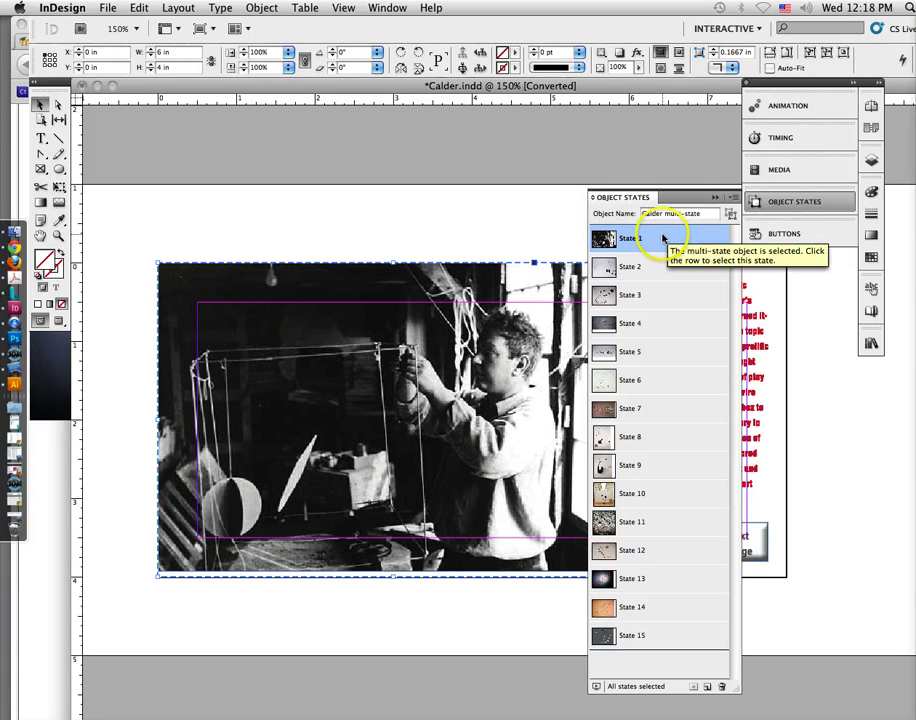
{"action": "left_click", "coordinate": [557, 210]}
{"action": "left_click", "coordinate": [712, 200]}
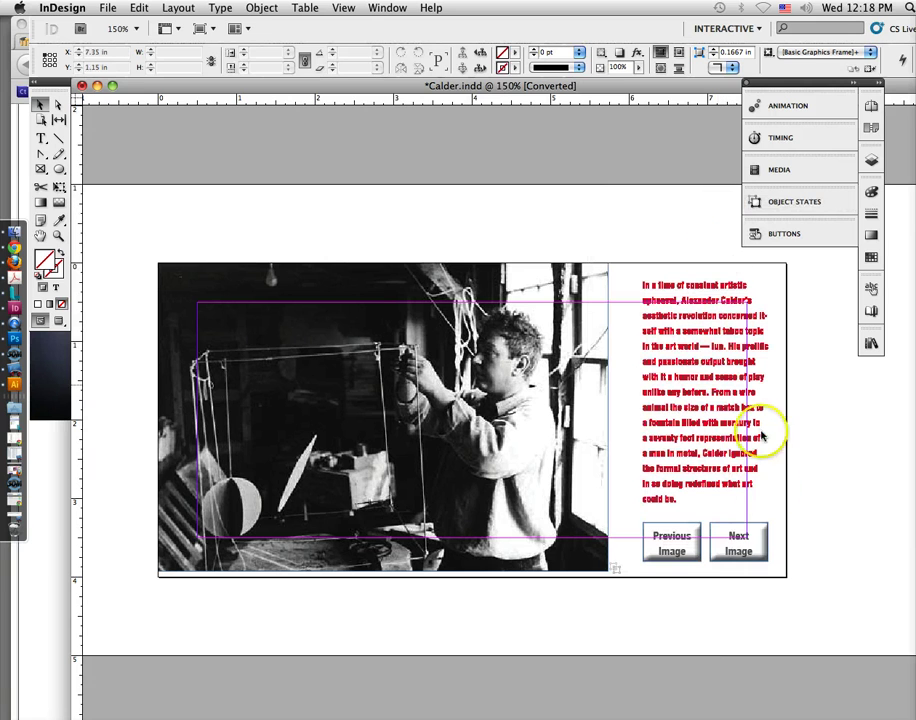
Convert the Next Image frame to a button named Next Button.
{"action": "left_click", "coordinate": [750, 544]}
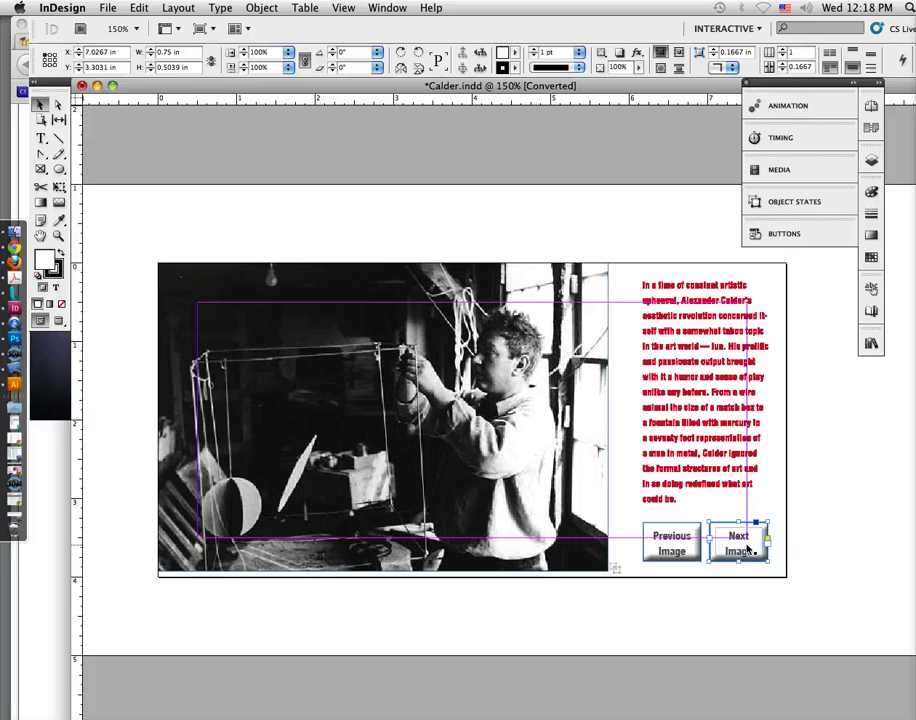
{"action": "left_click", "coordinate": [790, 235]}
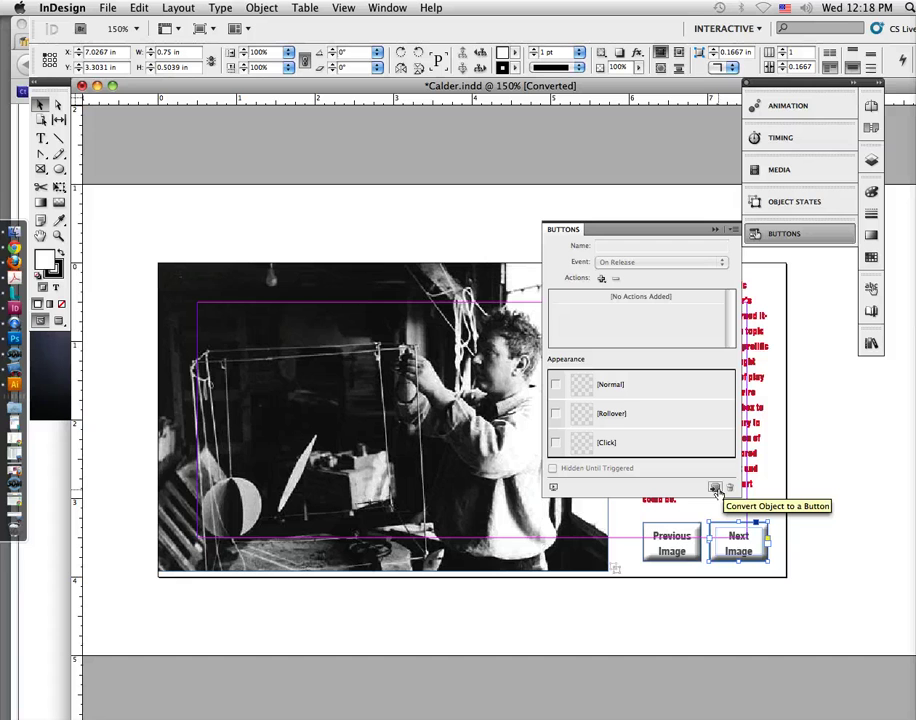
{"action": "left_click", "coordinate": [716, 489]}
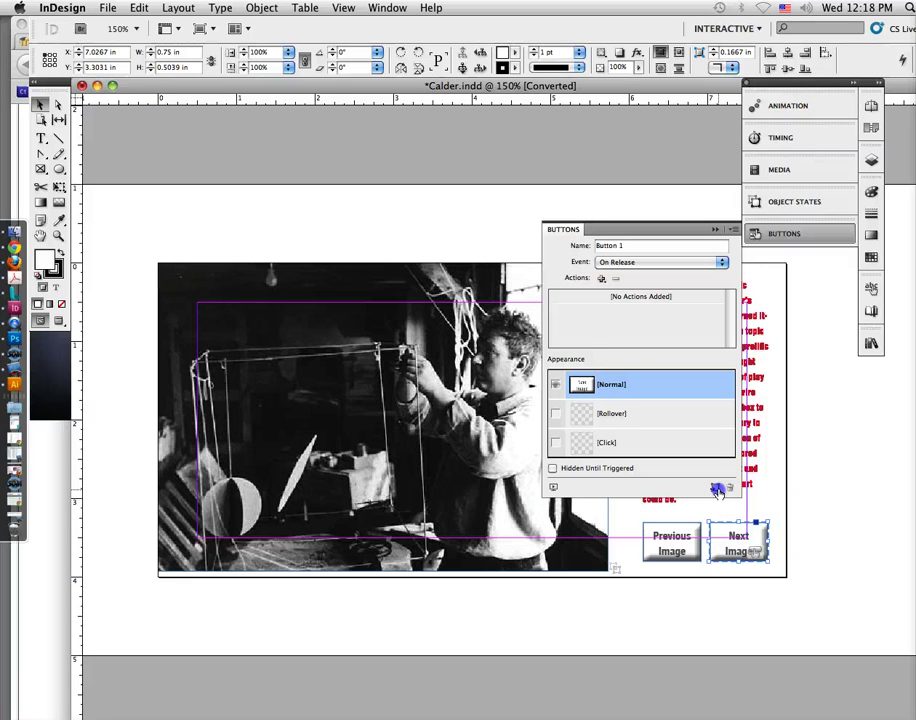
{"action": "triple_click", "coordinate": [640, 246]}
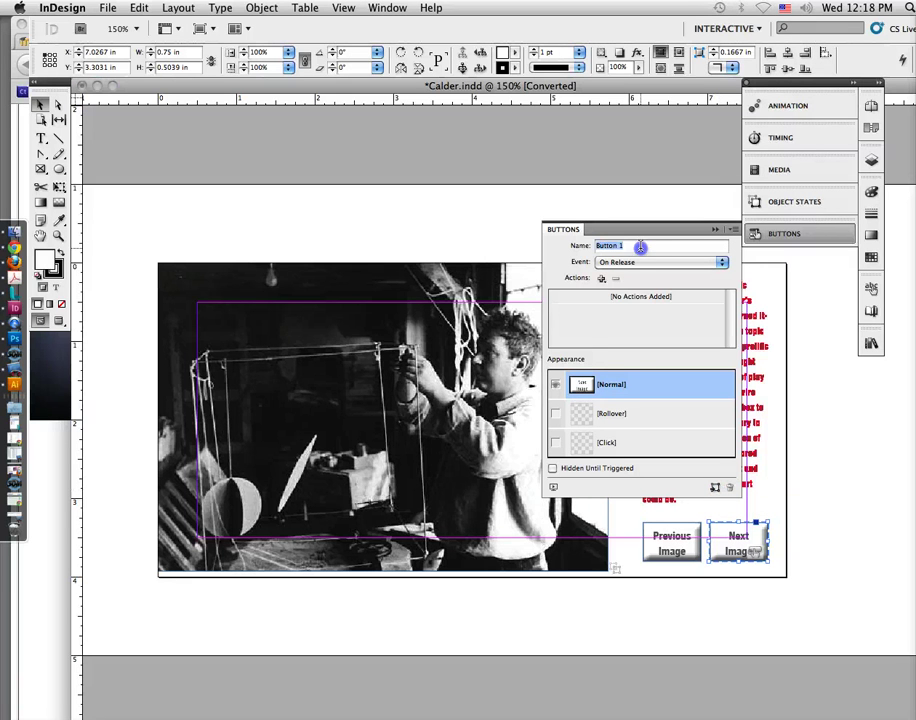
{"action": "type", "text": "Next Button"}
Add a Go To Next State action for Calder multi-state to the Next Button.
{"action": "left_click", "coordinate": [602, 279]}
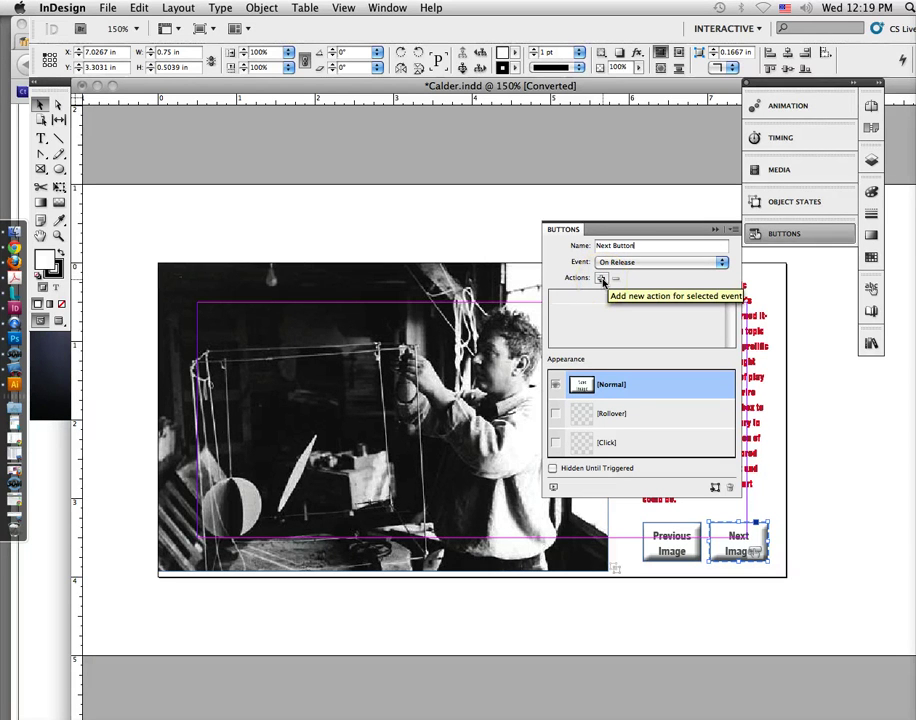
{"action": "left_click", "coordinate": [602, 279]}
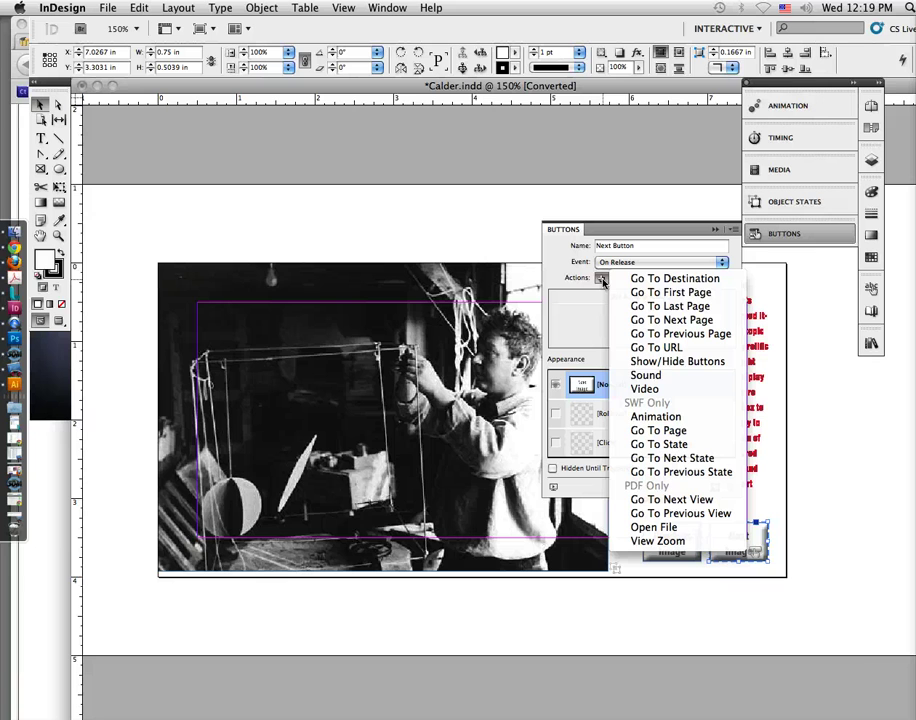
{"action": "left_click", "coordinate": [715, 461]}
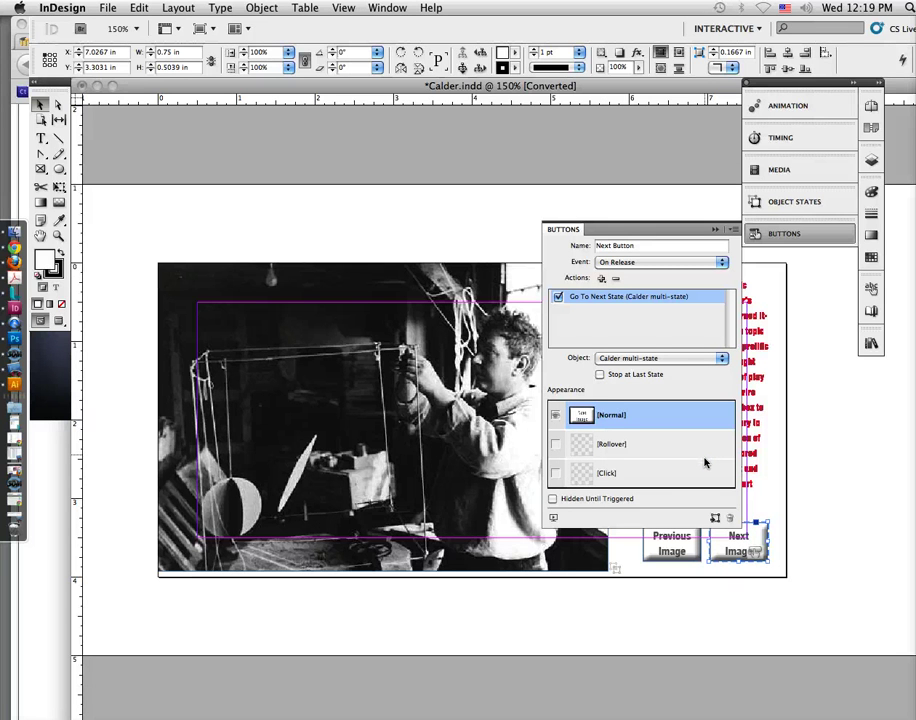
Convert the Previous Image frame to a button named Previous Button.
{"action": "left_click", "coordinate": [674, 554]}
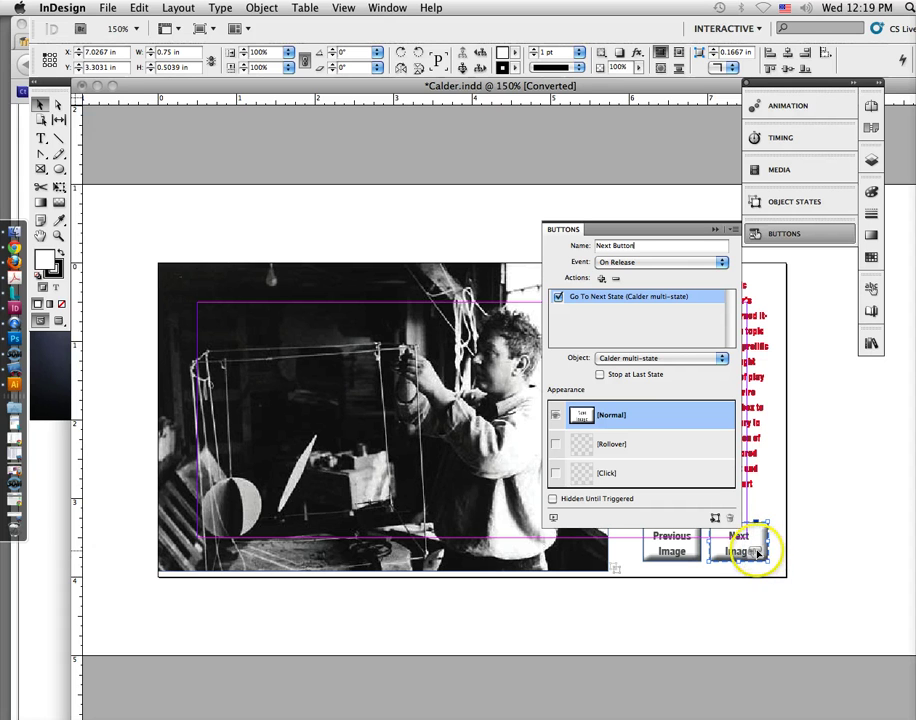
{"action": "left_click", "coordinate": [667, 546]}
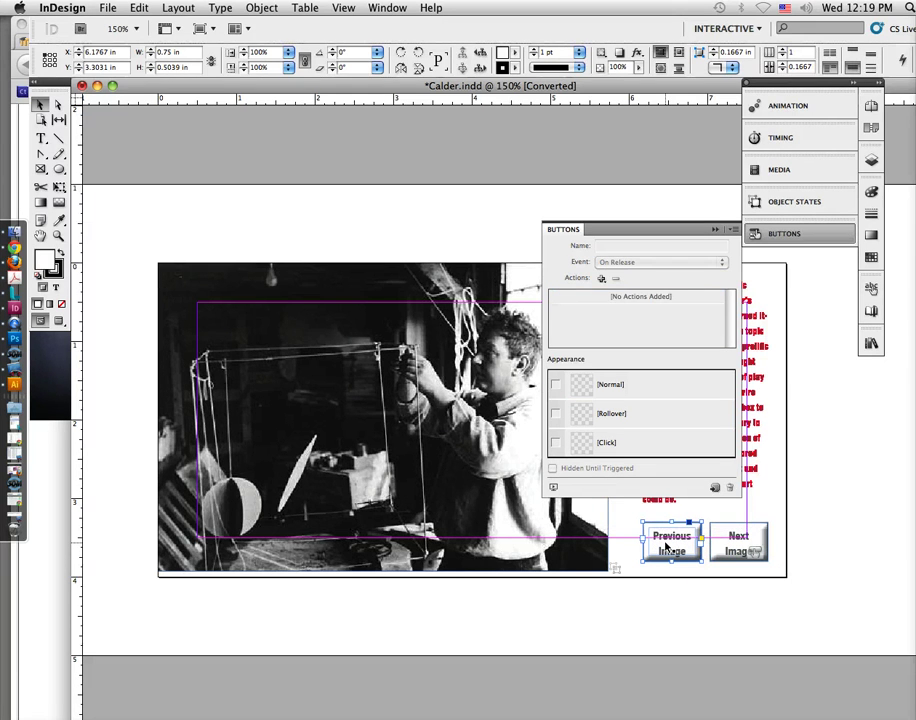
{"action": "left_click", "coordinate": [714, 487]}
{"action": "left_click", "coordinate": [605, 245]}
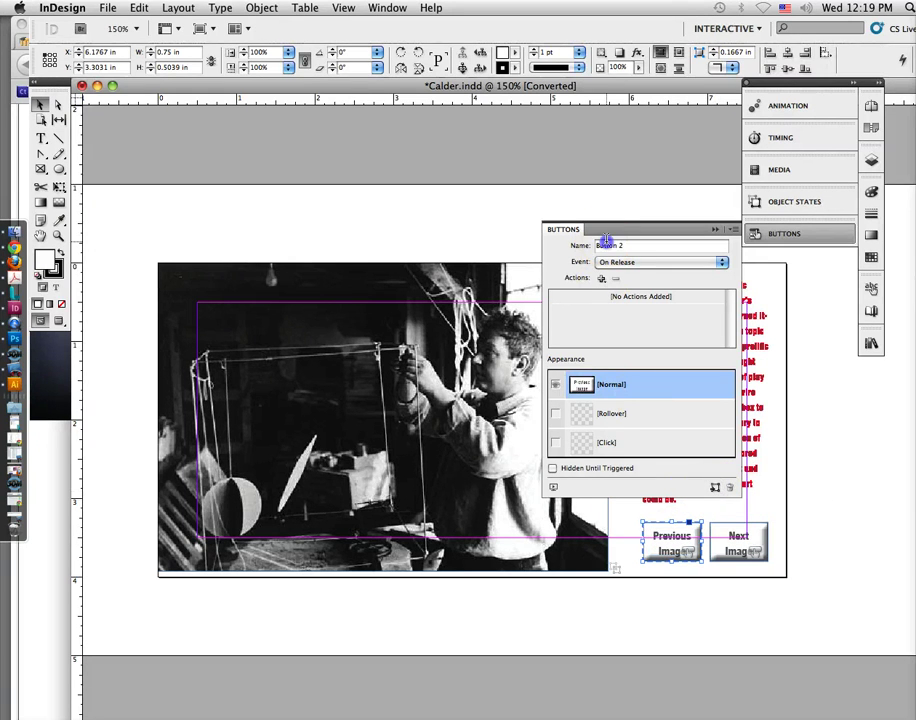
{"action": "type", "text": "Previous Button"}
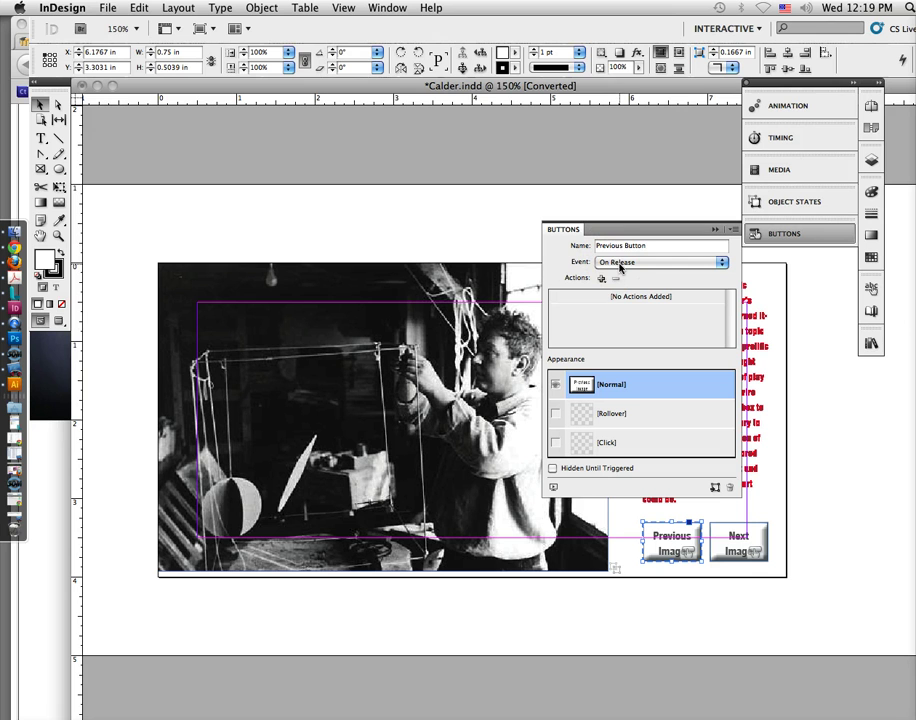
Give the Previous Button an On Release action of Go To Previous State, with Calder multi-state as its target object.
{"action": "left_click", "coordinate": [687, 264]}
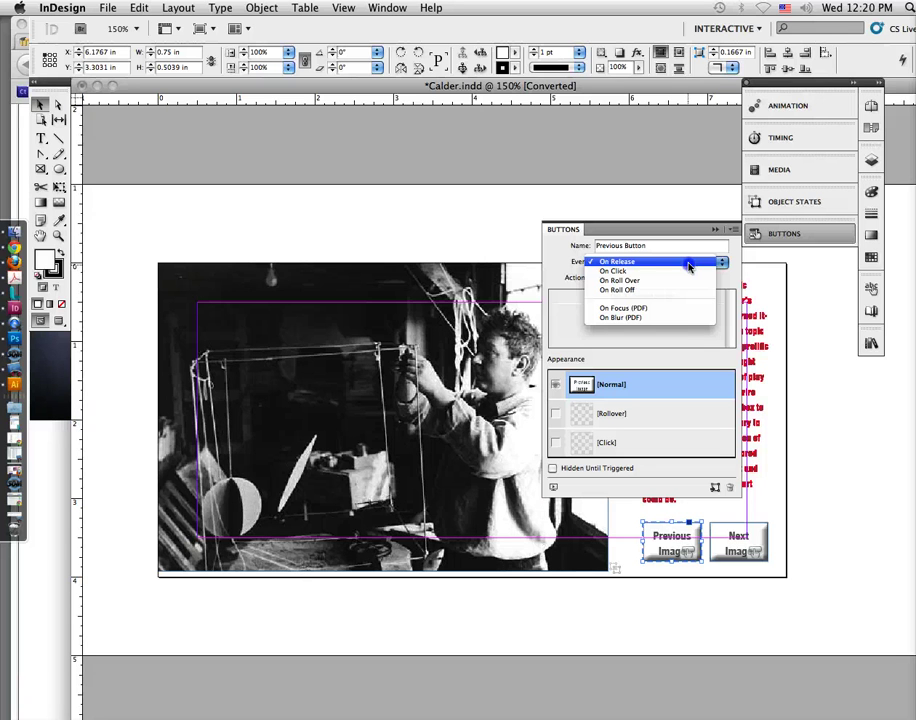
{"action": "left_click", "coordinate": [688, 262]}
{"action": "left_click", "coordinate": [601, 278]}
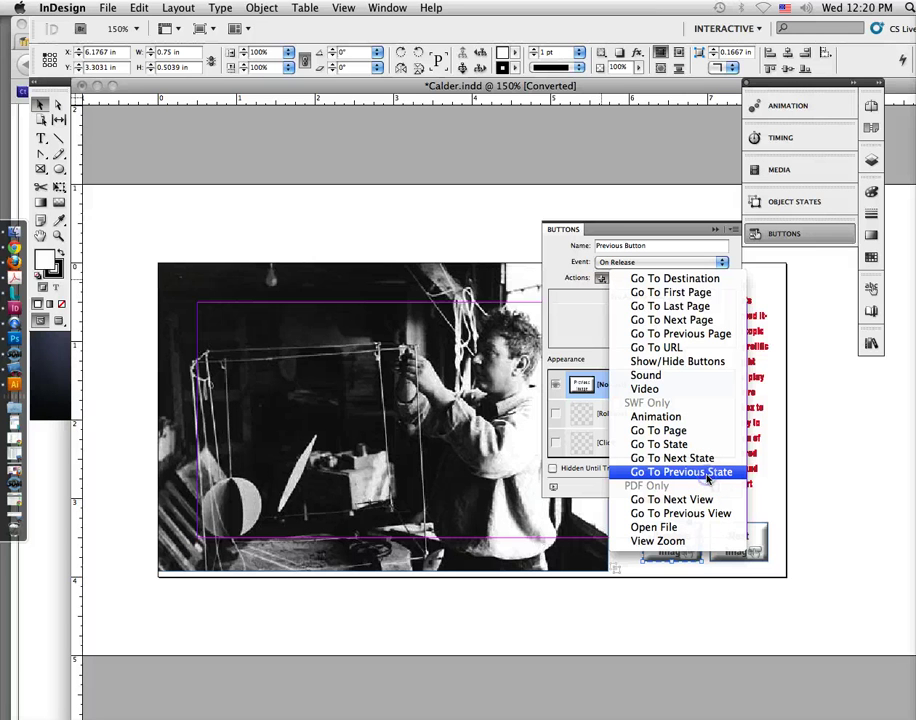
{"action": "left_click", "coordinate": [676, 347]}
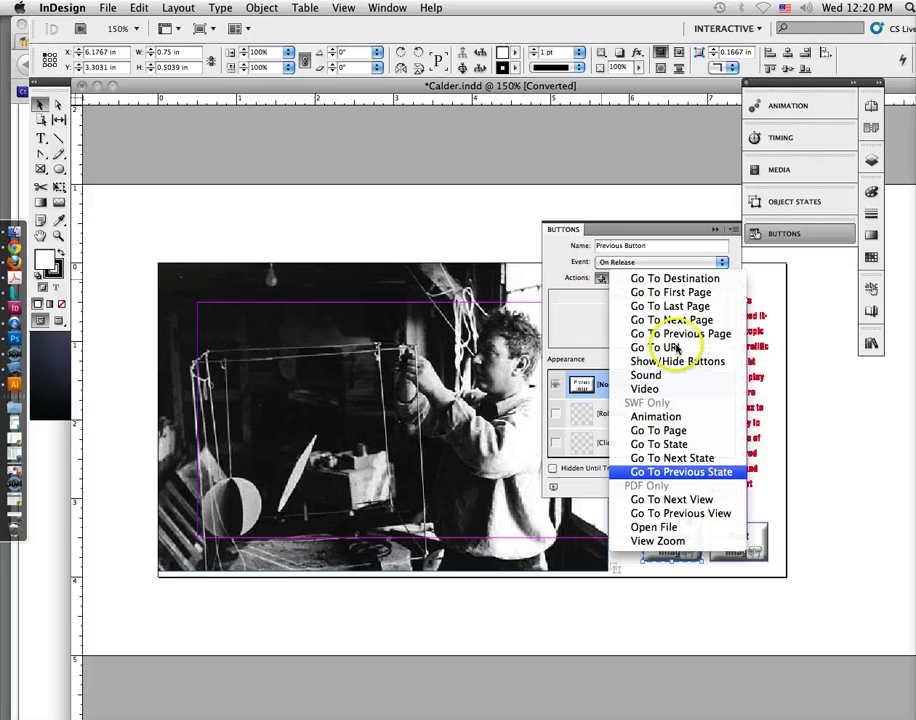
{"action": "key", "text": "Return"}
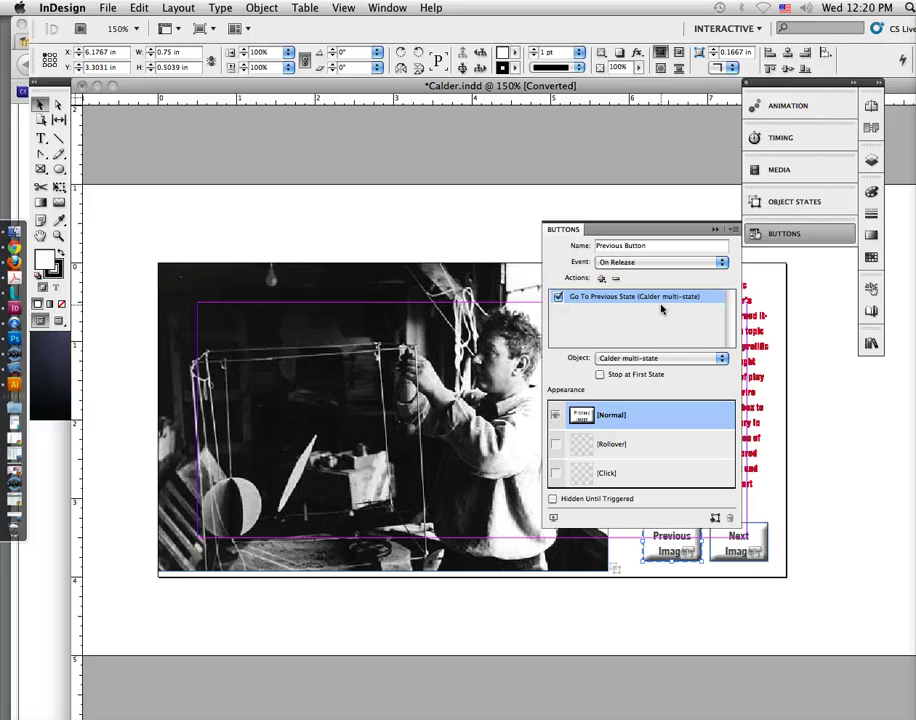
{"action": "left_click", "coordinate": [627, 360]}
{"action": "left_click", "coordinate": [701, 360]}
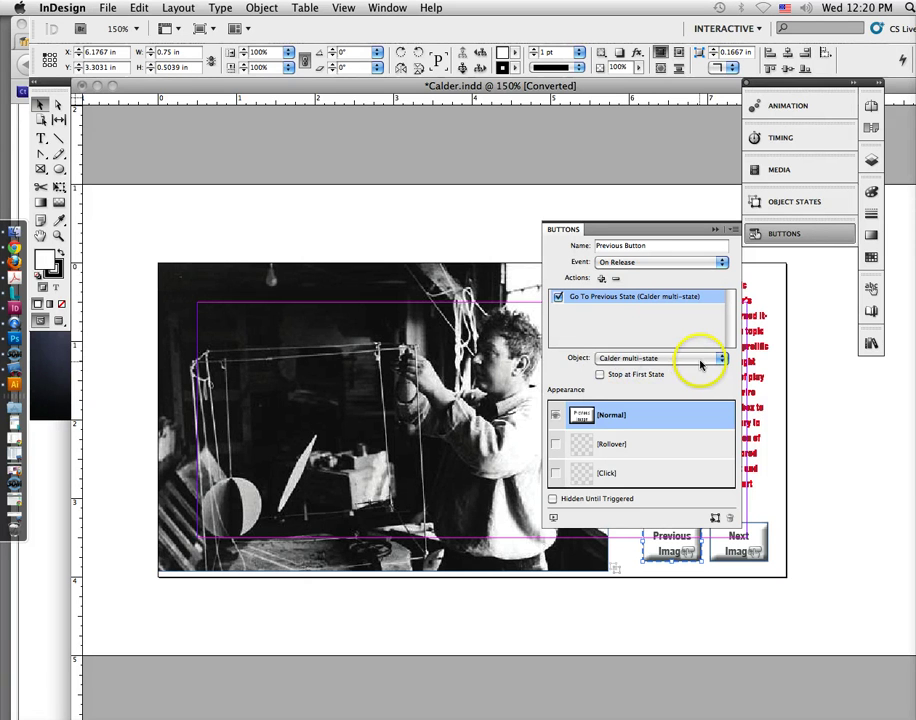
{"action": "left_click", "coordinate": [701, 360]}
{"action": "left_click", "coordinate": [701, 360]}
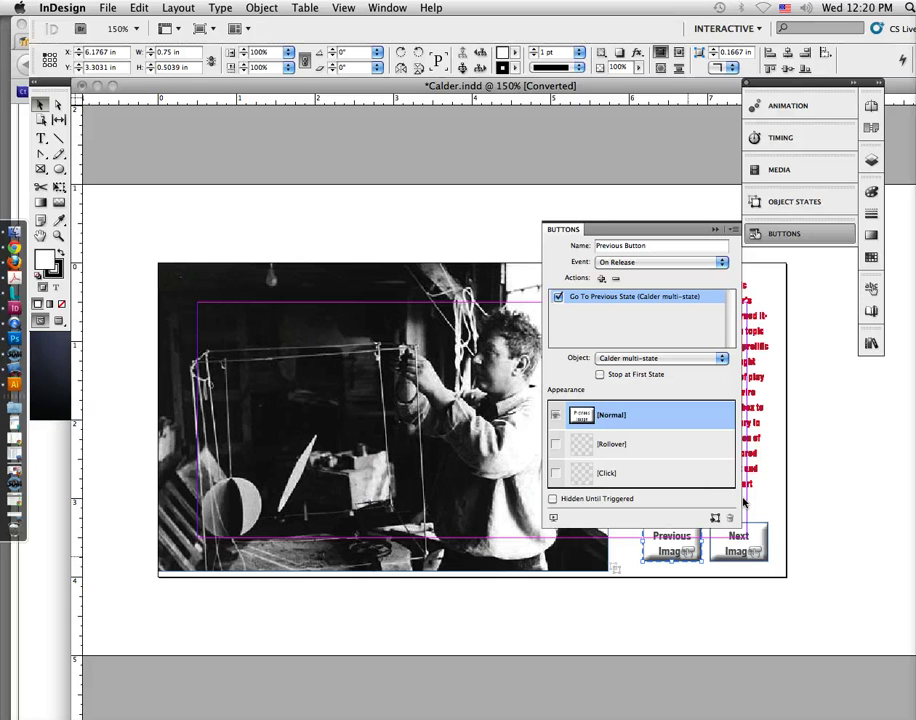
Select the Next Image button and review its event, action, target object and Stop at Last State option.
{"action": "left_click", "coordinate": [732, 549]}
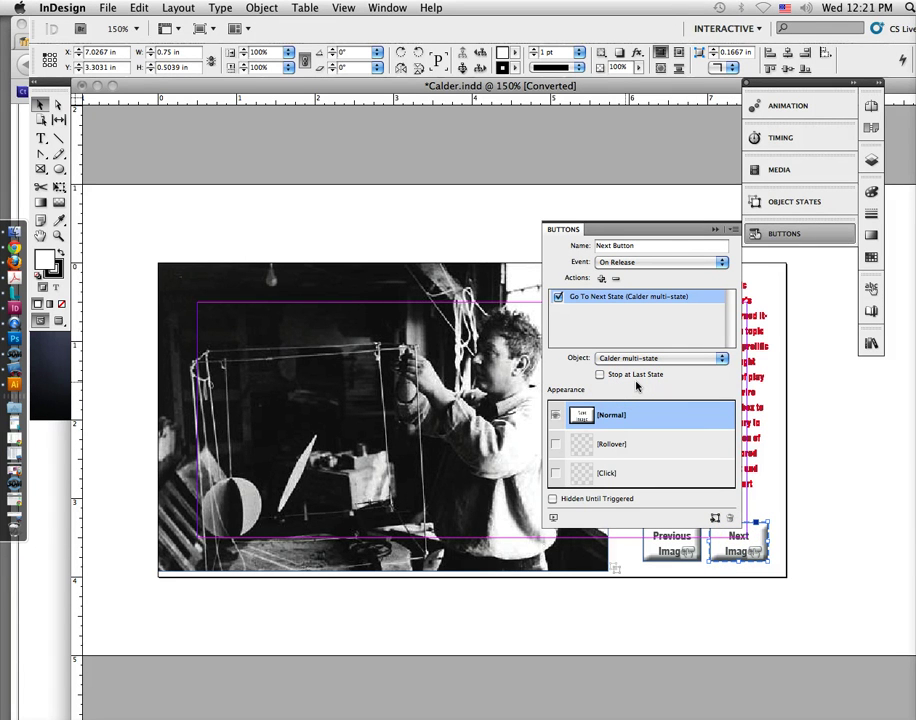
{"action": "left_click", "coordinate": [618, 385]}
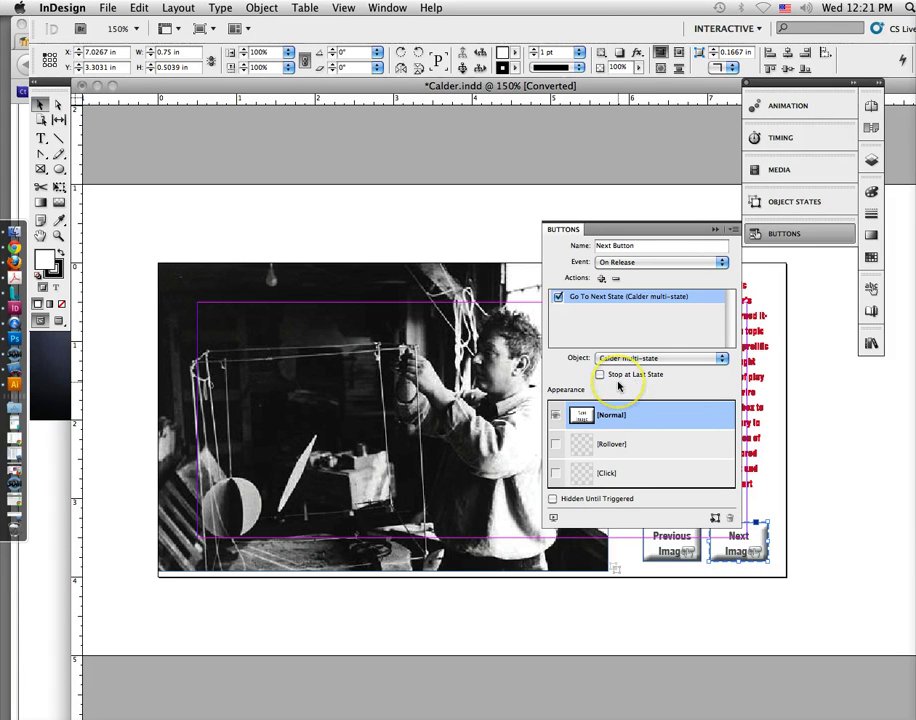
{"action": "left_click", "coordinate": [716, 233]}
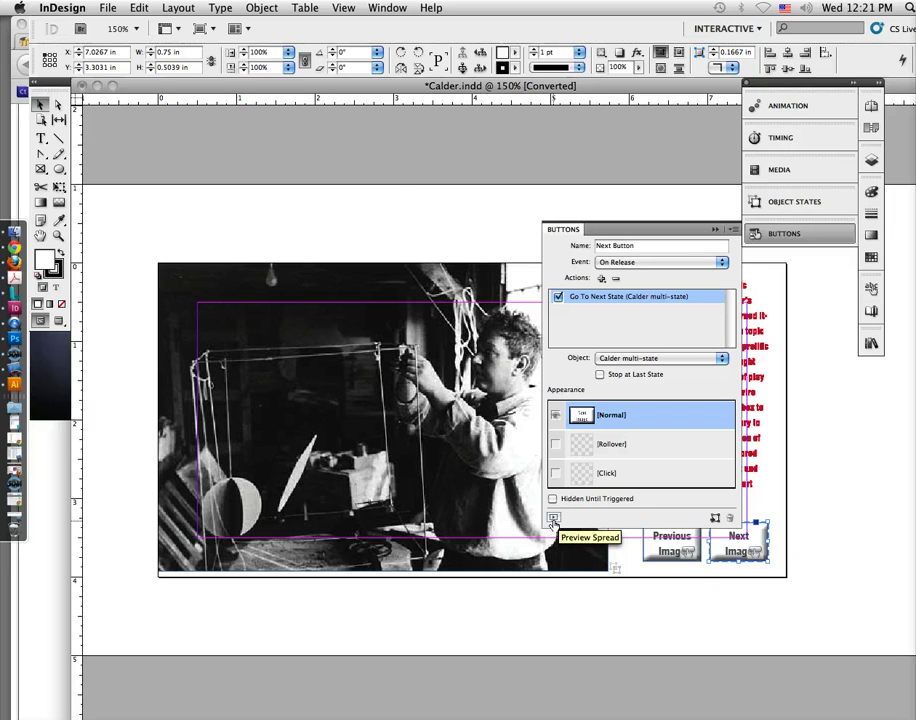
{"action": "left_click", "coordinate": [536, 401]}
Preview the spread in the Preview panel and dock that panel below the Buttons panel.
{"action": "left_click", "coordinate": [387, 7]}
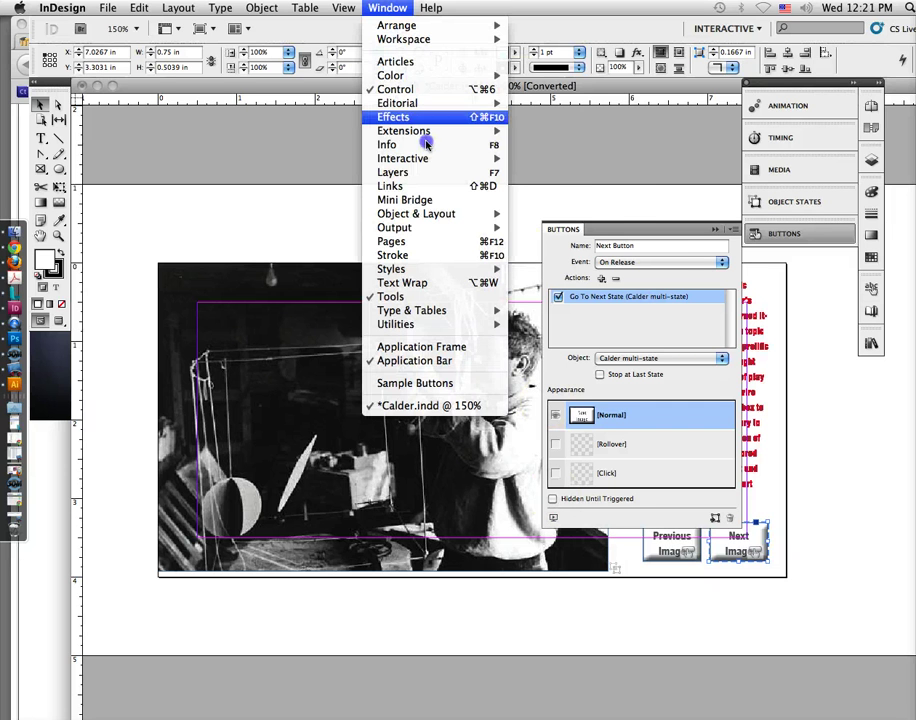
{"action": "mouse_move", "coordinate": [426, 158]}
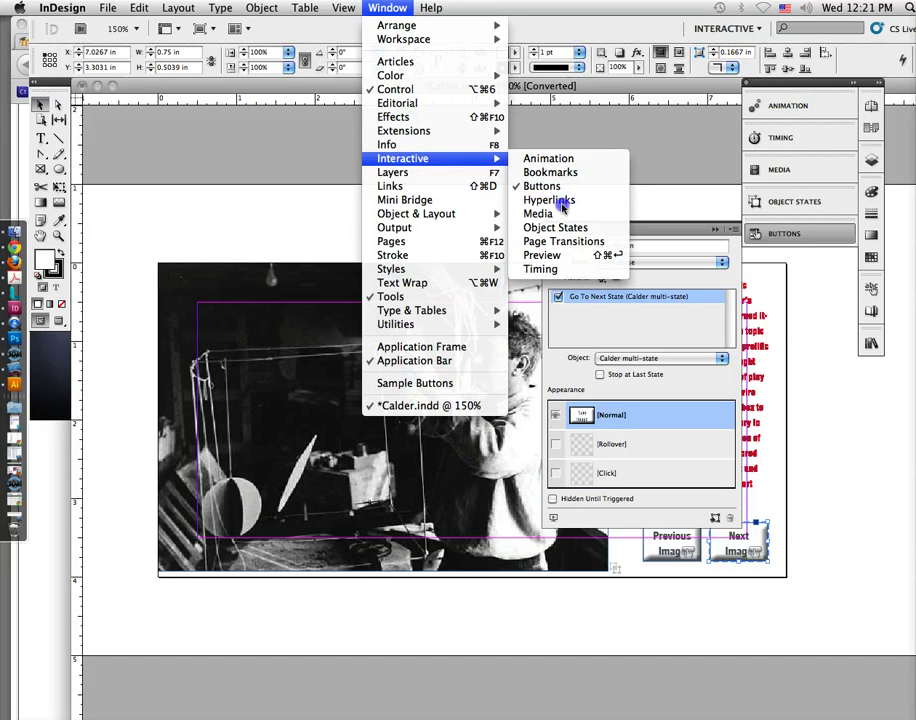
{"action": "left_click", "coordinate": [577, 259]}
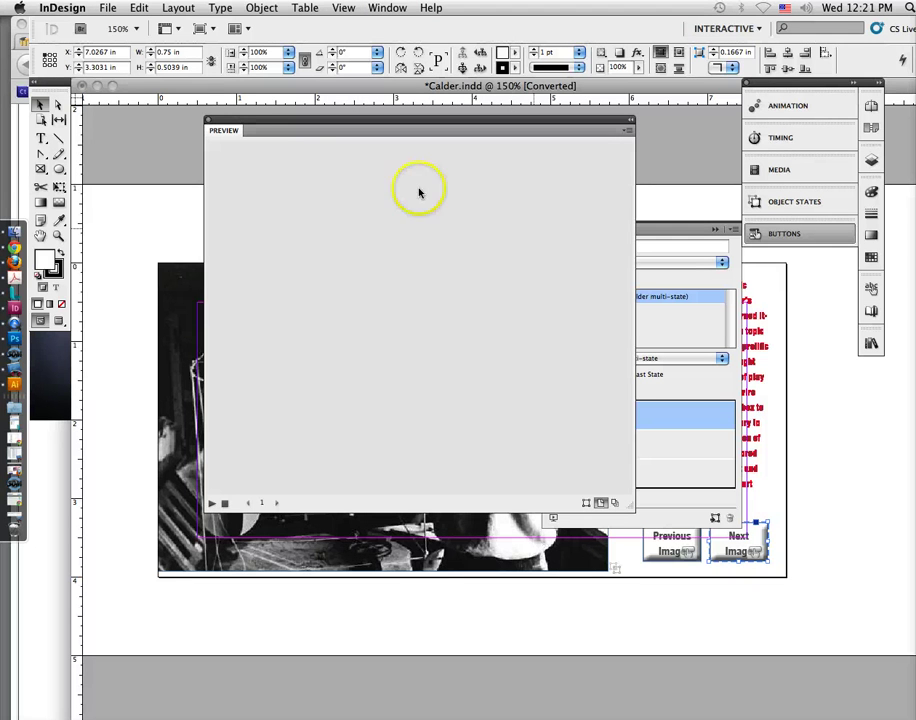
{"action": "left_click", "coordinate": [209, 122]}
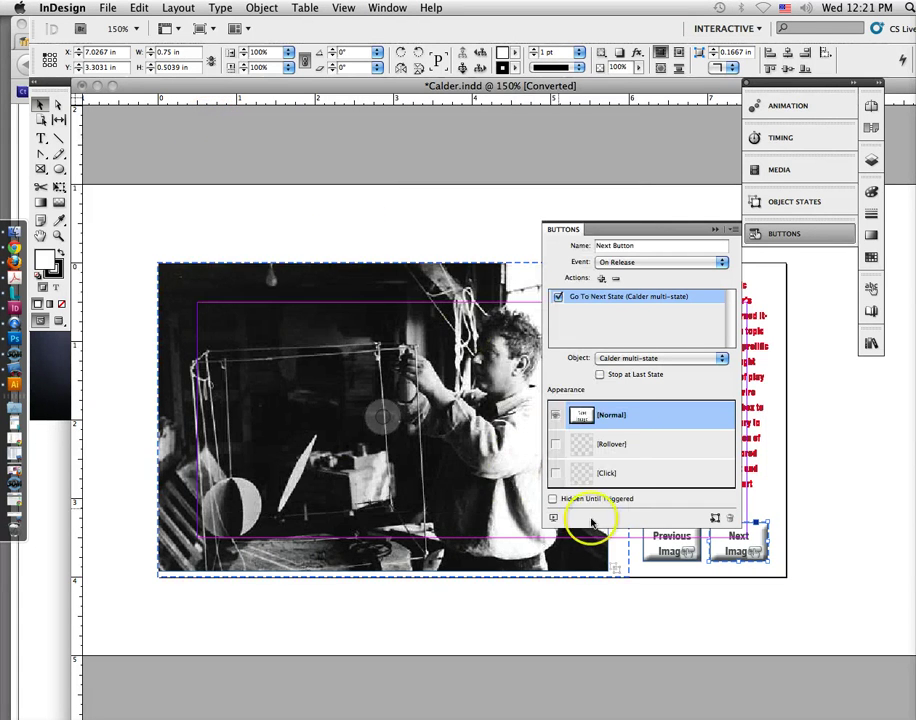
{"action": "left_click", "coordinate": [553, 517]}
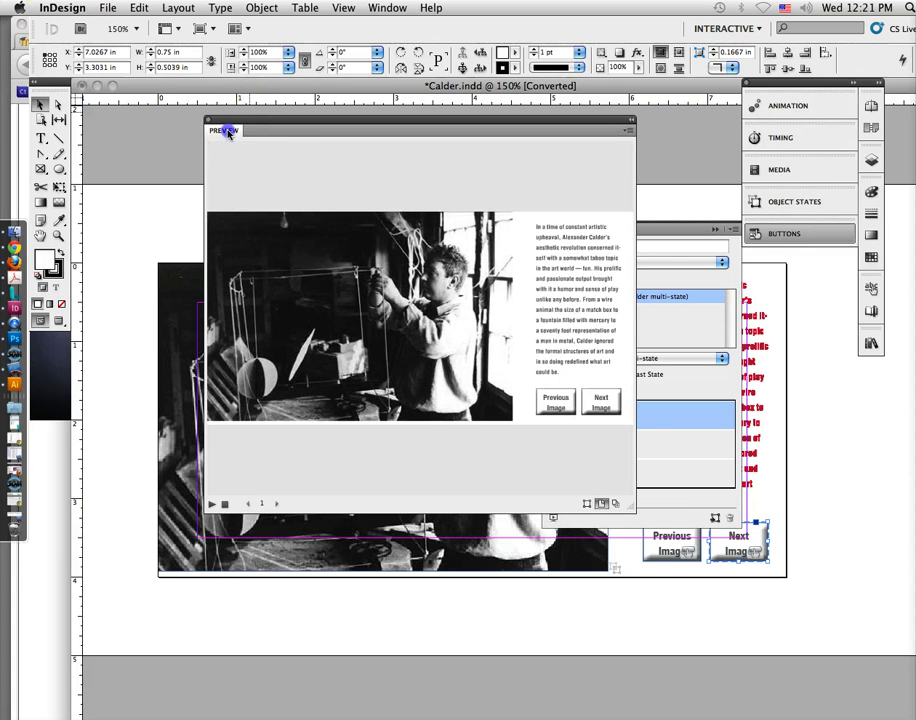
{"action": "left_click_drag", "start_coordinate": [224, 125], "coordinate": [765, 248]}
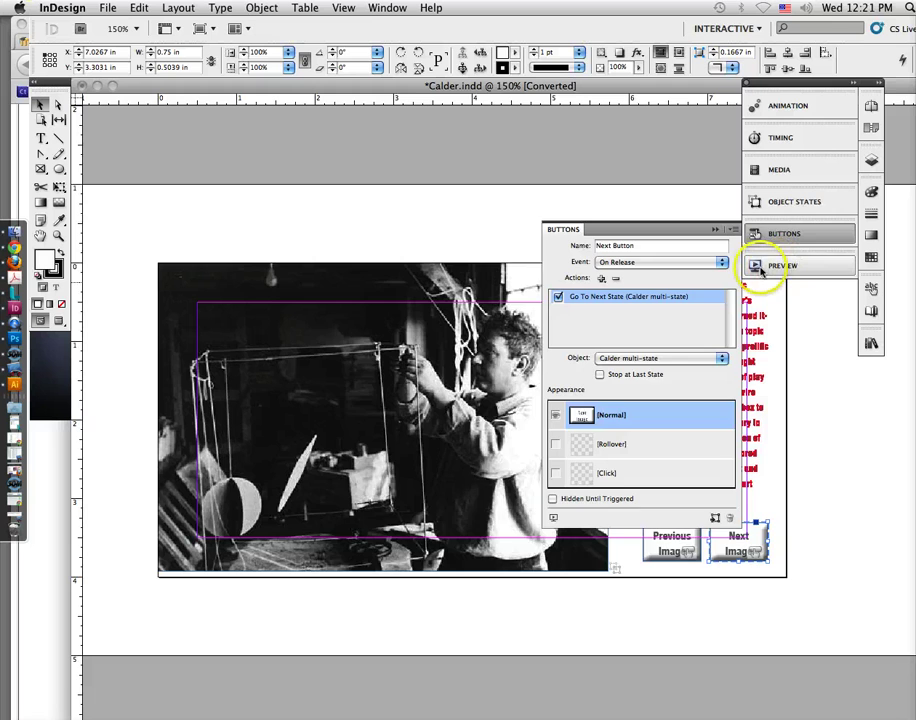
Float the Preview panel enlarged over the page and set it to Preview Spread Mode.
{"action": "left_click", "coordinate": [756, 266]}
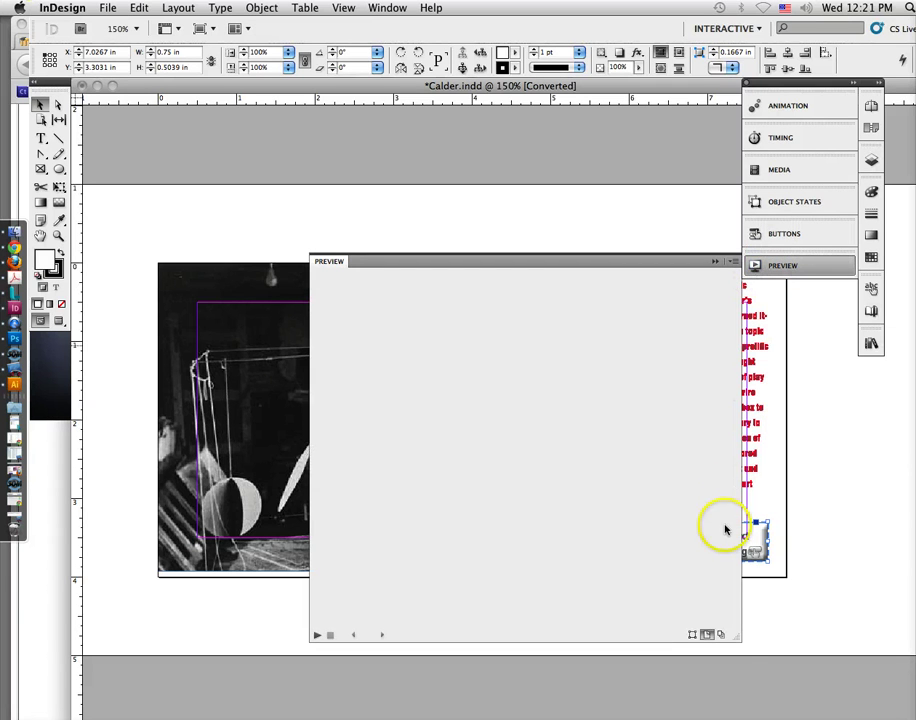
{"action": "left_click_drag", "start_coordinate": [738, 638], "coordinate": [679, 569]}
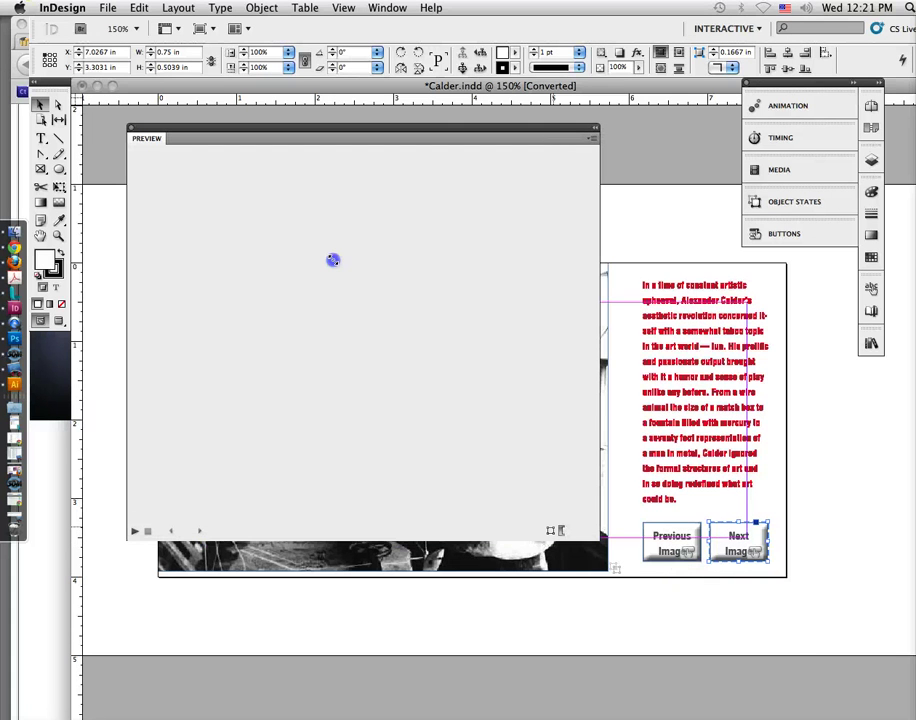
{"action": "left_click", "coordinate": [750, 652]}
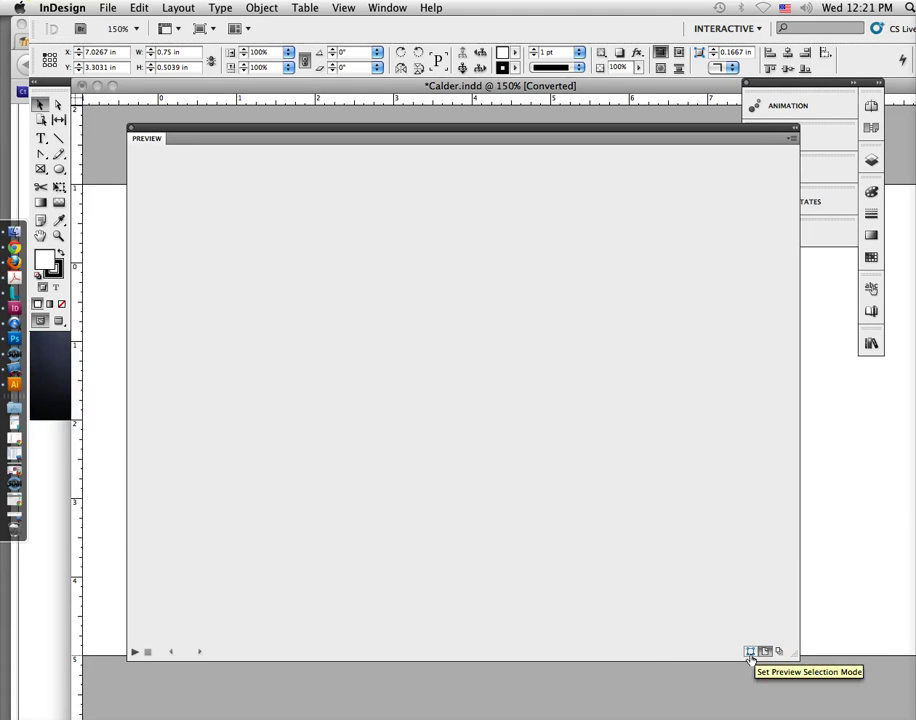
{"action": "left_click", "coordinate": [757, 653]}
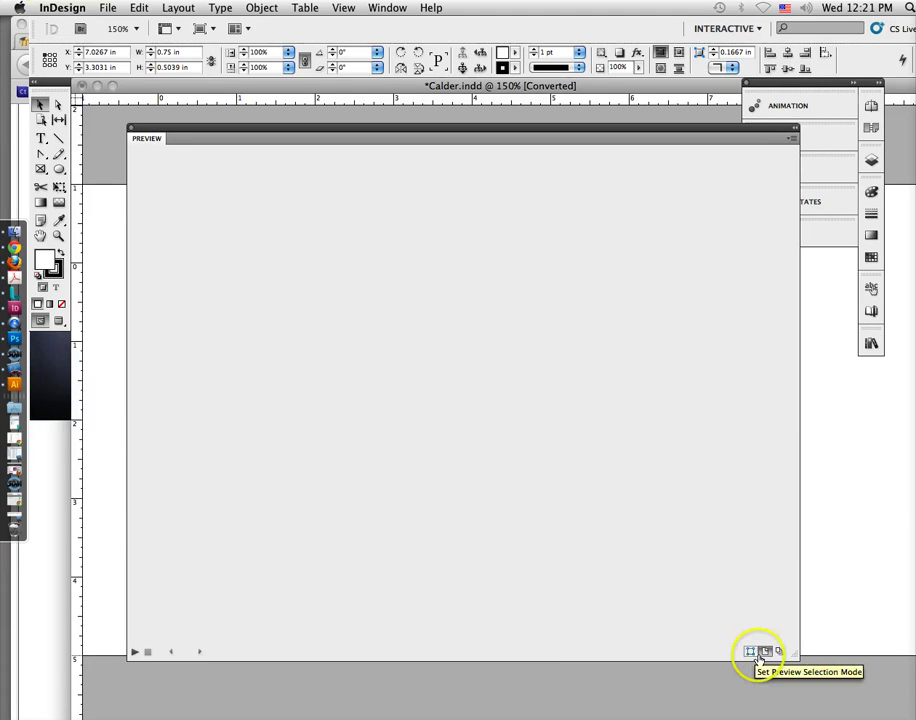
{"action": "left_click", "coordinate": [764, 652]}
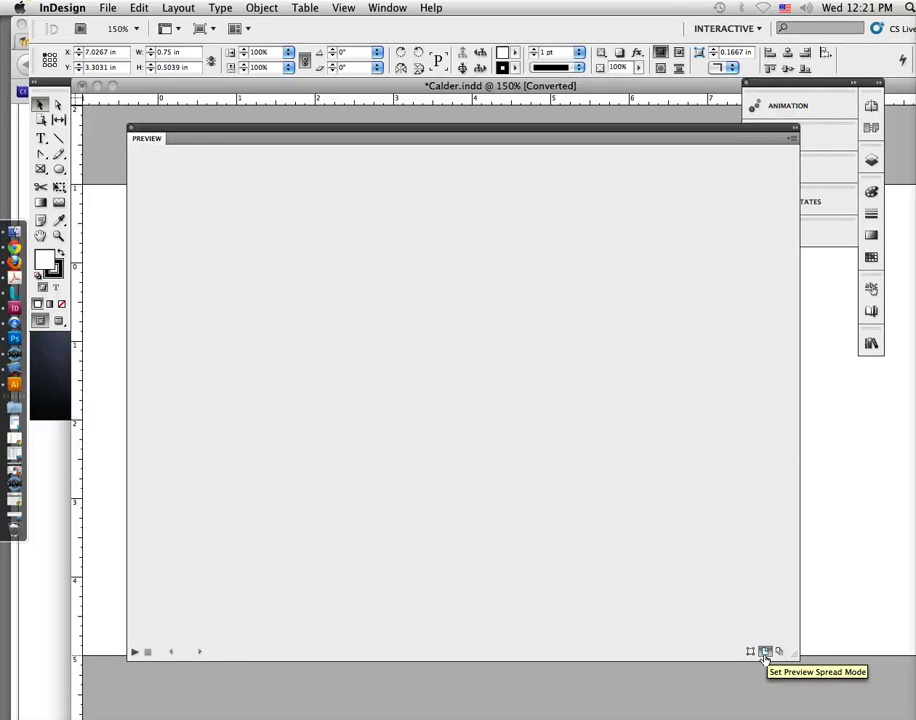
{"action": "left_click", "coordinate": [779, 653]}
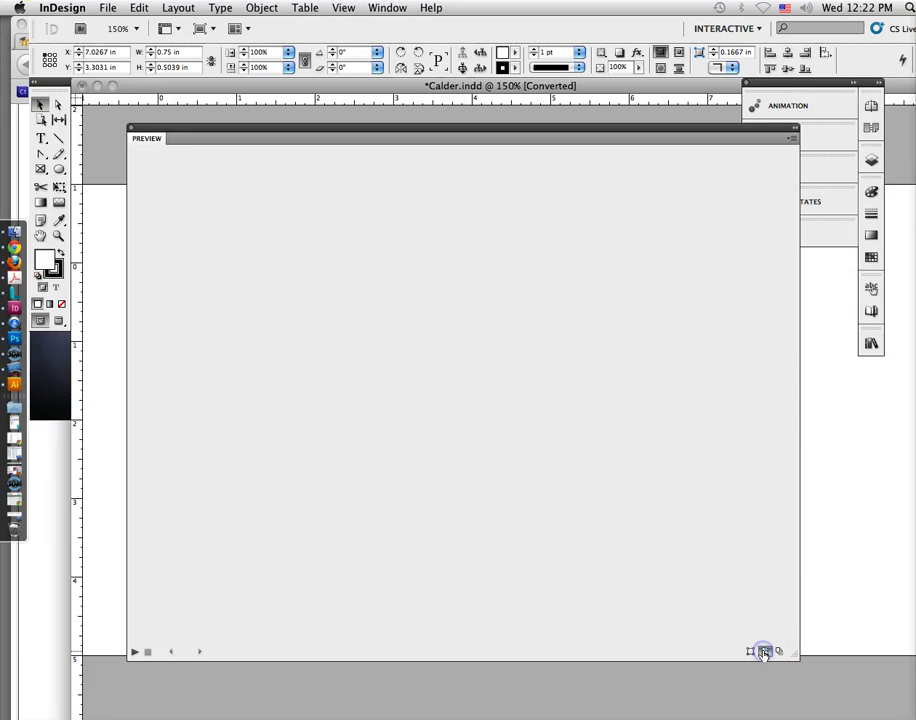
Play the spread in the Preview panel and advance through several slideshow images with the Next Image button.
{"action": "left_click", "coordinate": [133, 652]}
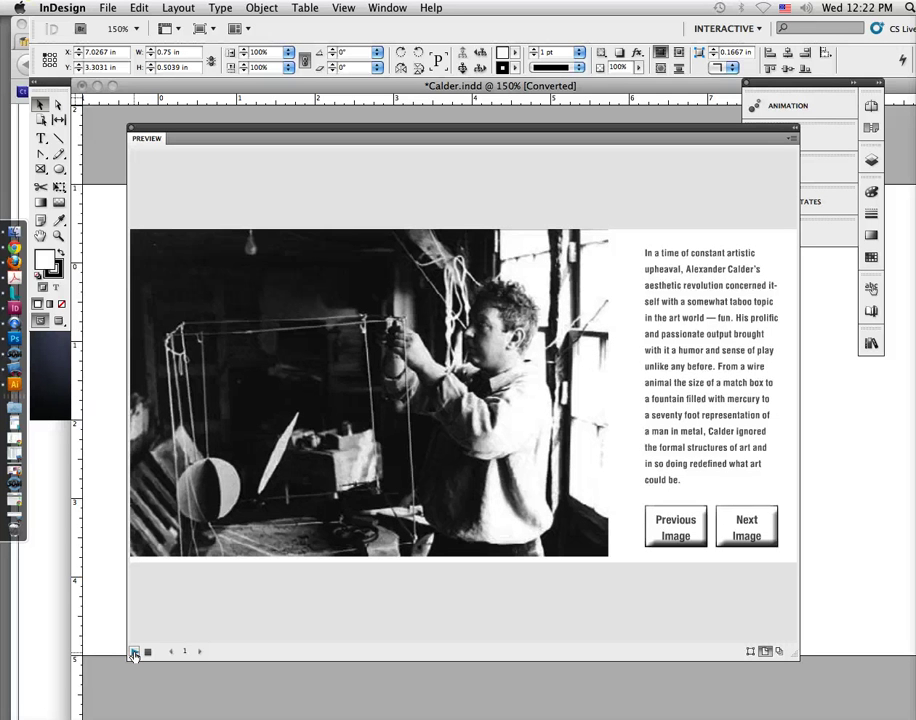
{"action": "left_click", "coordinate": [749, 530]}
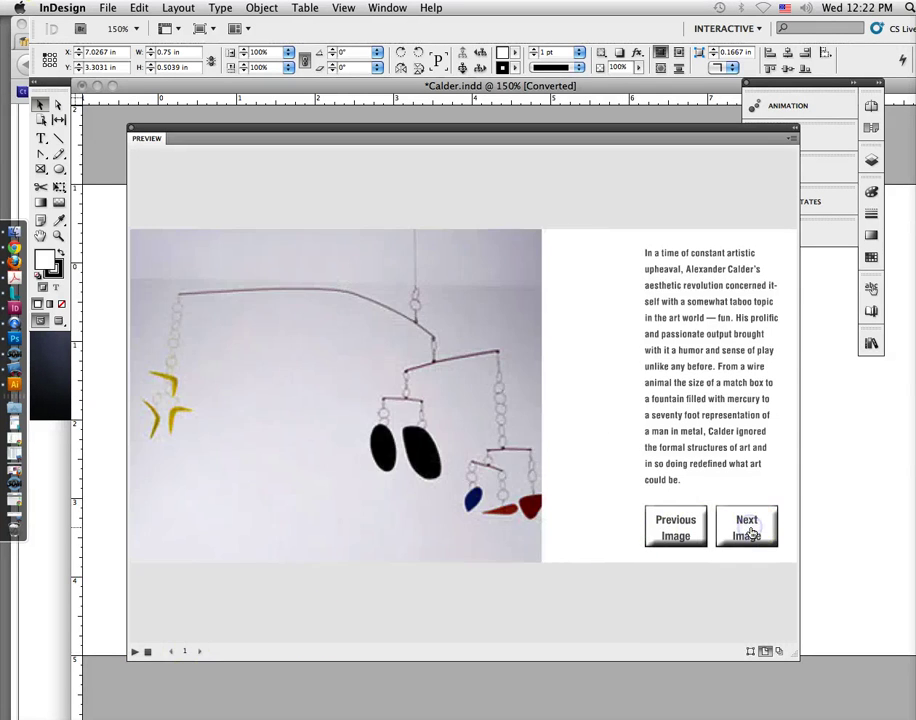
{"action": "left_click", "coordinate": [750, 531]}
{"action": "left_click", "coordinate": [750, 531]}
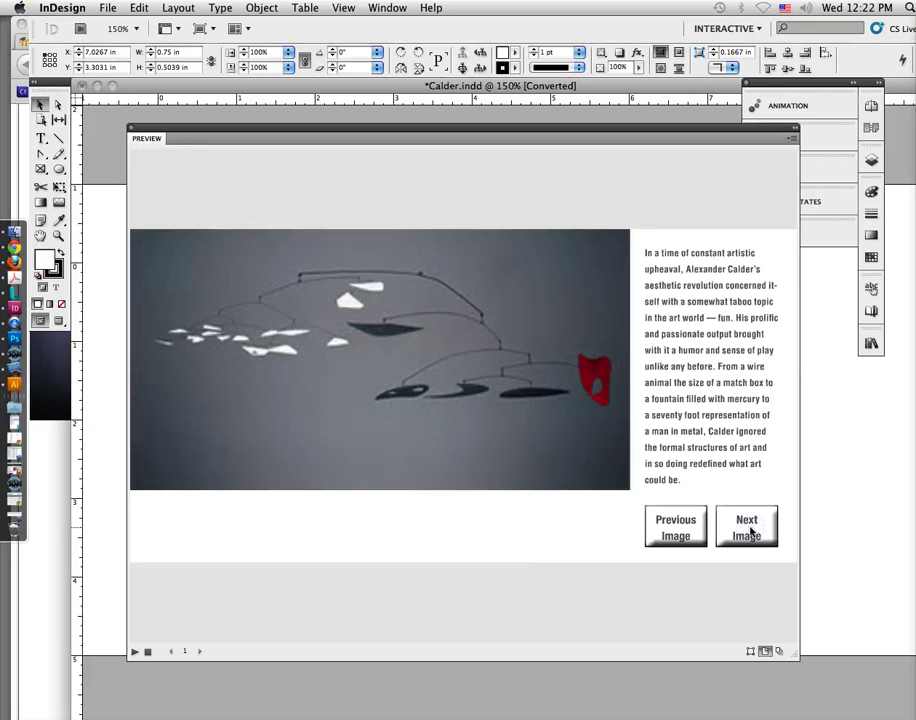
{"action": "left_click", "coordinate": [750, 531]}
Test the Previous Image button by stepping backward repeatedly through the slideshow images in the preview.
{"action": "left_click", "coordinate": [680, 533]}
{"action": "left_click", "coordinate": [680, 533]}
{"action": "left_click", "coordinate": [680, 533]}
{"action": "left_click", "coordinate": [680, 533]}
{"action": "left_click", "coordinate": [680, 533]}
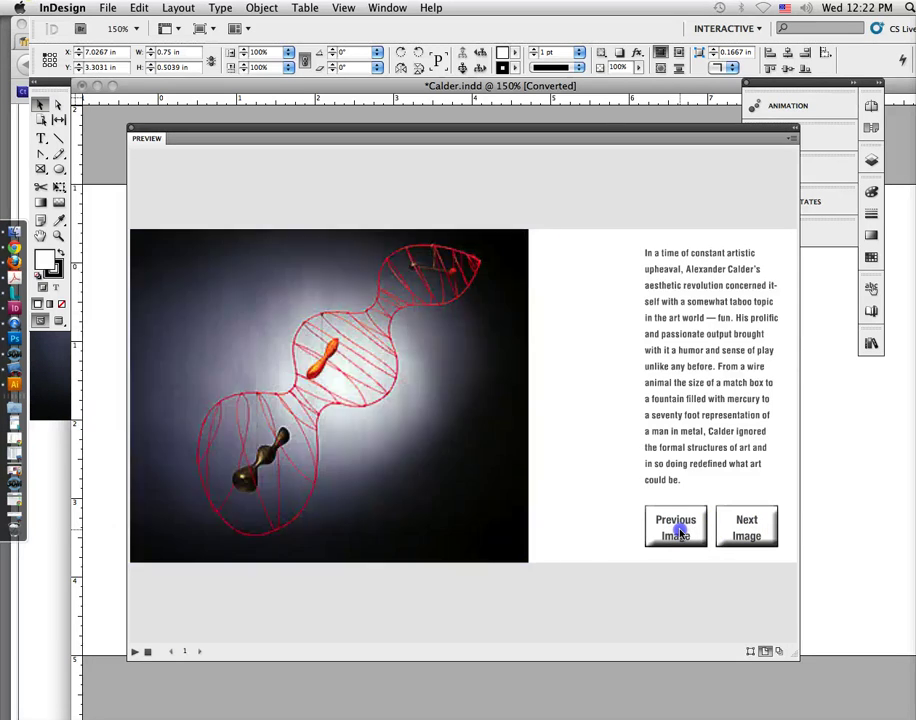
{"action": "left_click", "coordinate": [679, 533]}
{"action": "left_click", "coordinate": [679, 533]}
{"action": "left_click", "coordinate": [679, 533]}
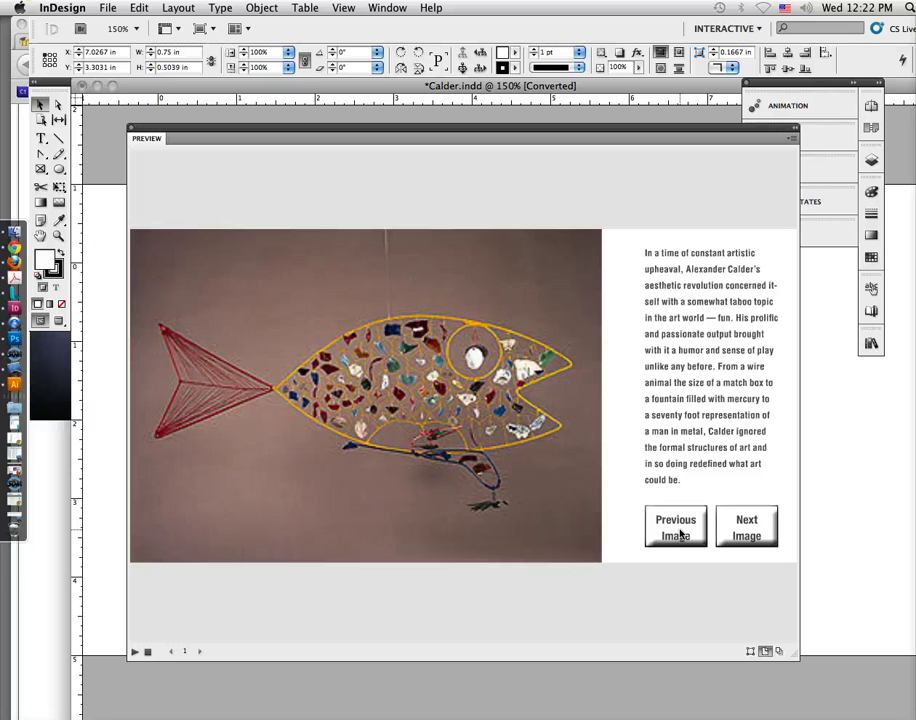
{"action": "left_click", "coordinate": [679, 533]}
{"action": "left_click", "coordinate": [679, 533]}
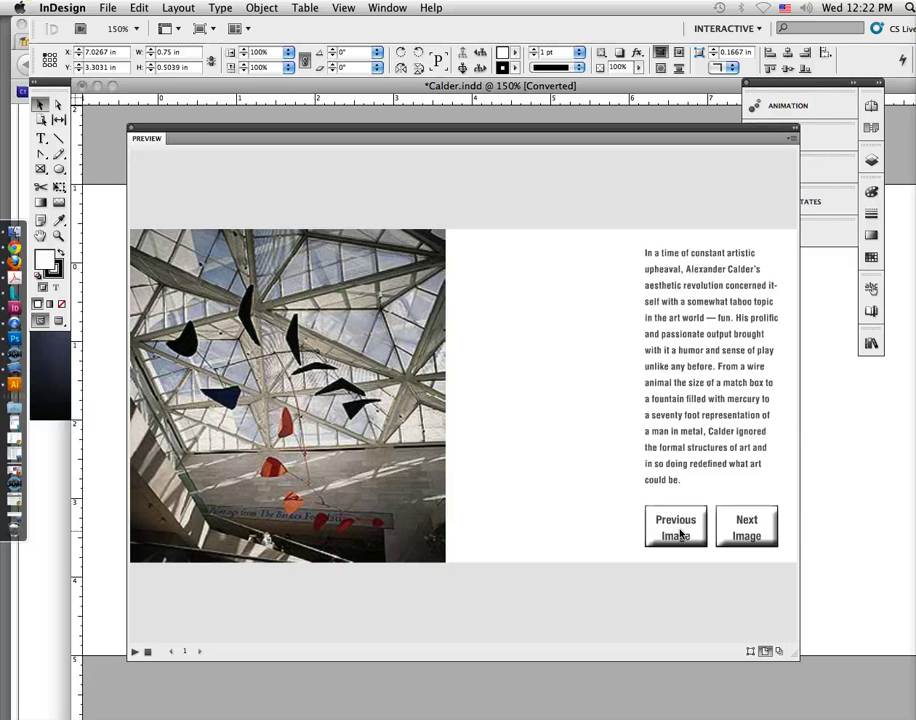
{"action": "left_click", "coordinate": [679, 533]}
Save the document as Calder_interactive.indd in Calder_Folder, in InDesign CS5.5 document format.
{"action": "left_click", "coordinate": [107, 7]}
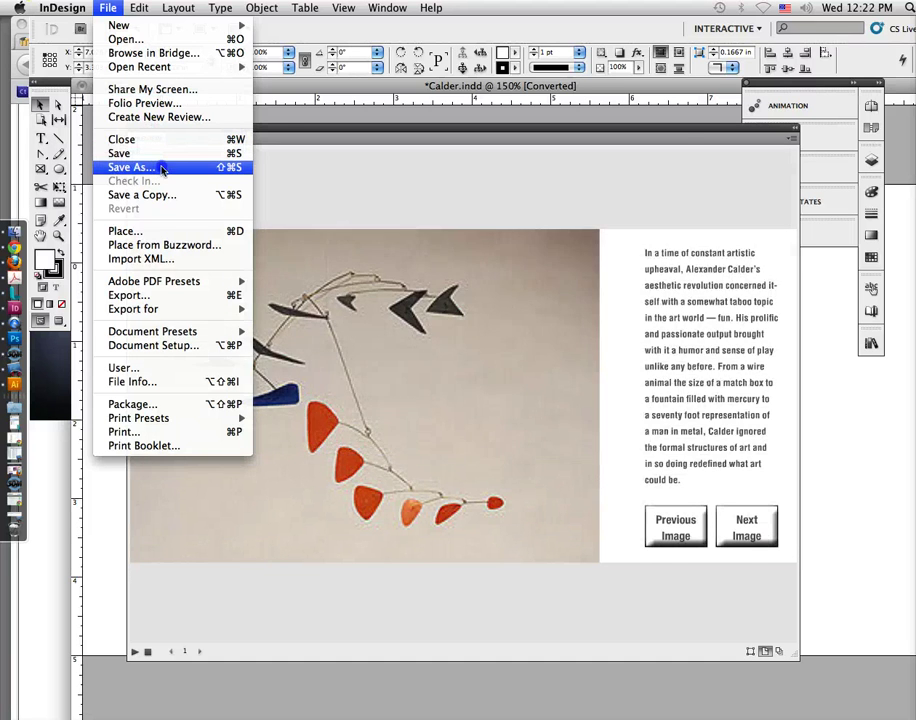
{"action": "left_click", "coordinate": [160, 167]}
{"action": "left_click", "coordinate": [421, 167]}
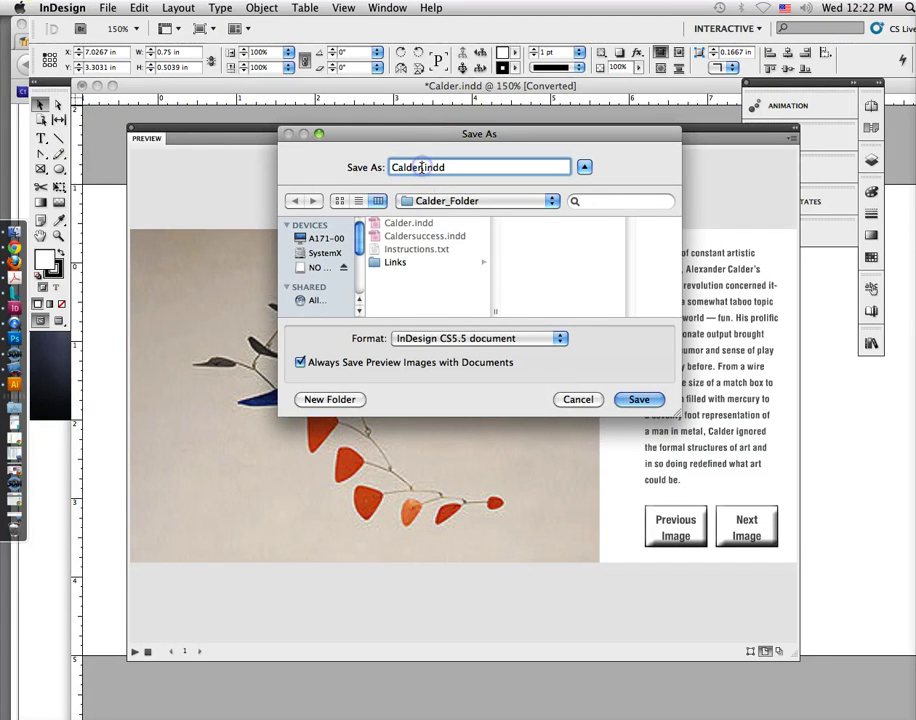
{"action": "type", "text": "_interactive"}
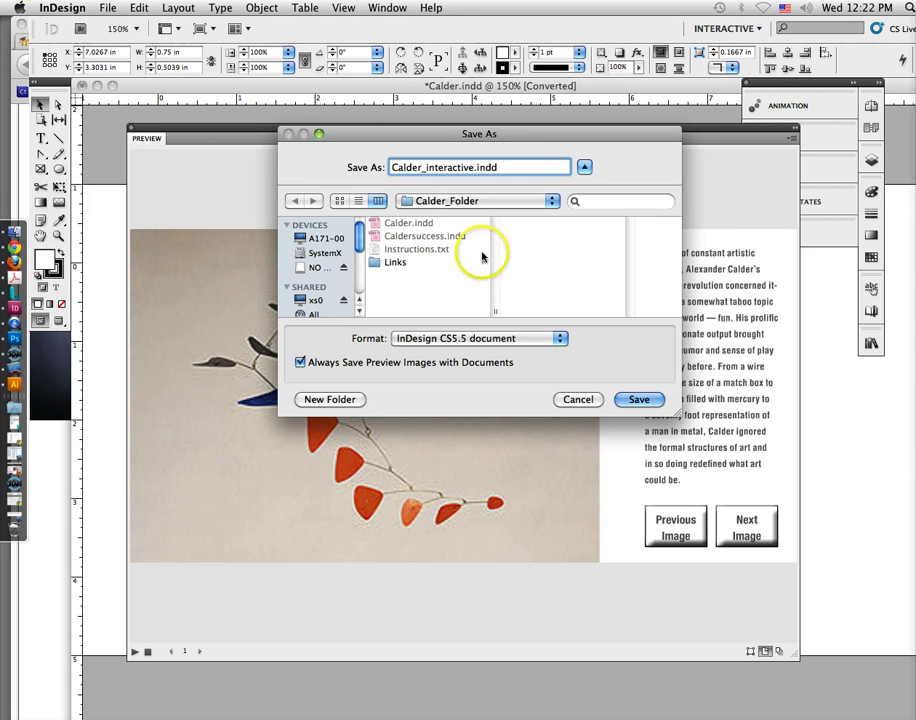
{"action": "left_click", "coordinate": [638, 399]}
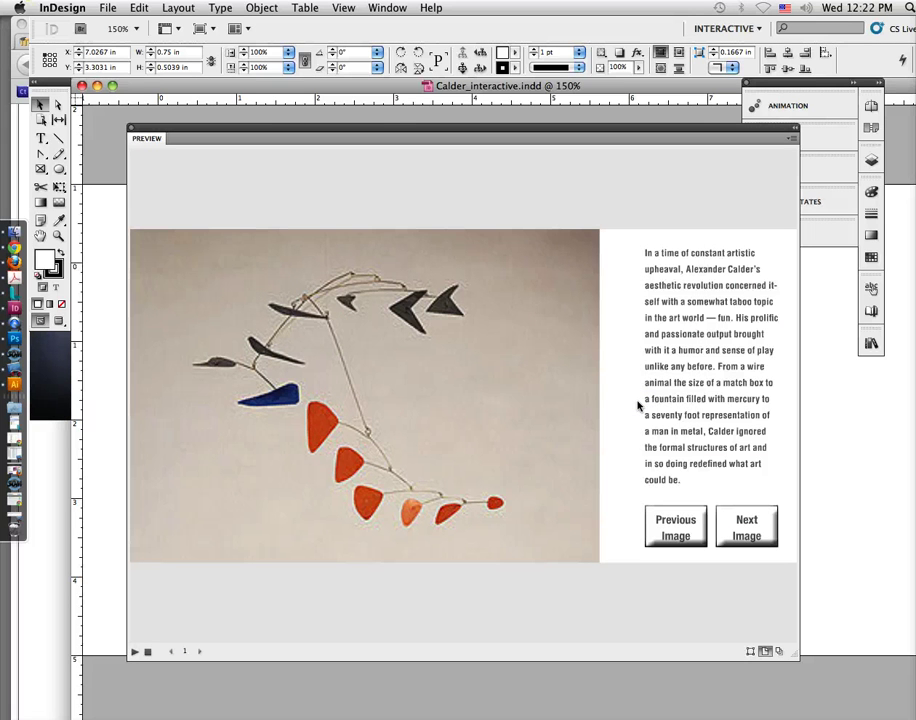
Start exporting the document to Calder_Folder as Calder_interactive.swf in Flash Player (SWF) format.
{"action": "left_click", "coordinate": [384, 104]}
{"action": "left_click", "coordinate": [107, 8]}
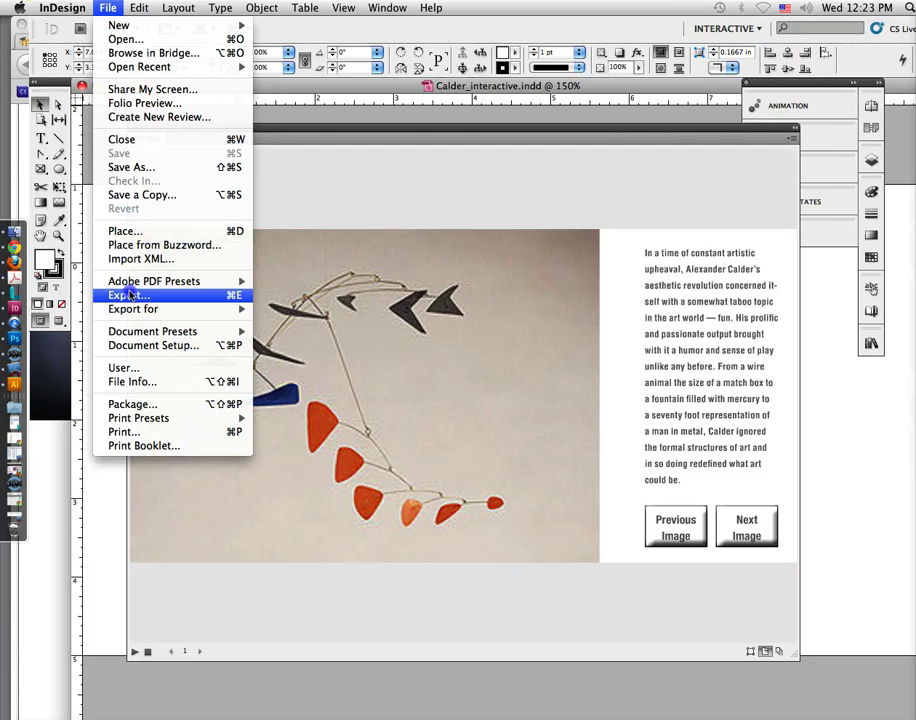
{"action": "left_click", "coordinate": [129, 296]}
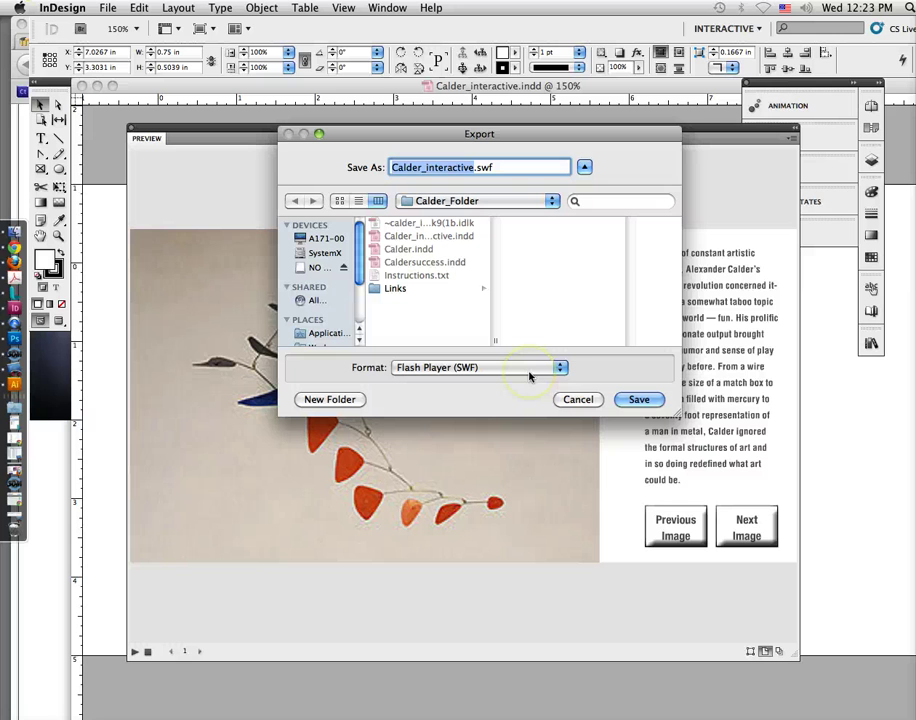
{"action": "left_click", "coordinate": [570, 368]}
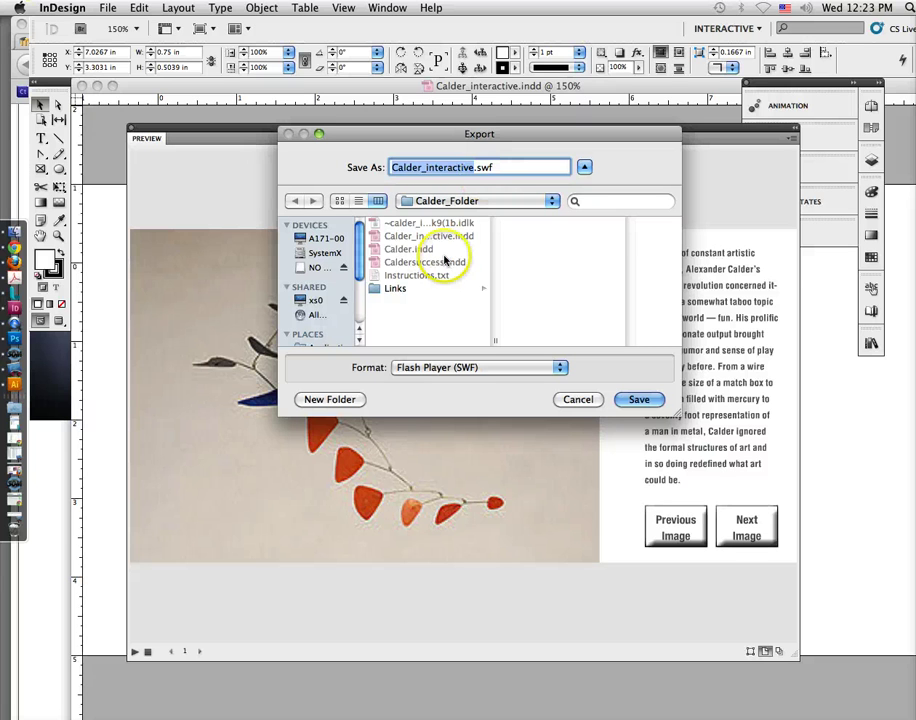
{"action": "left_click", "coordinate": [640, 399]}
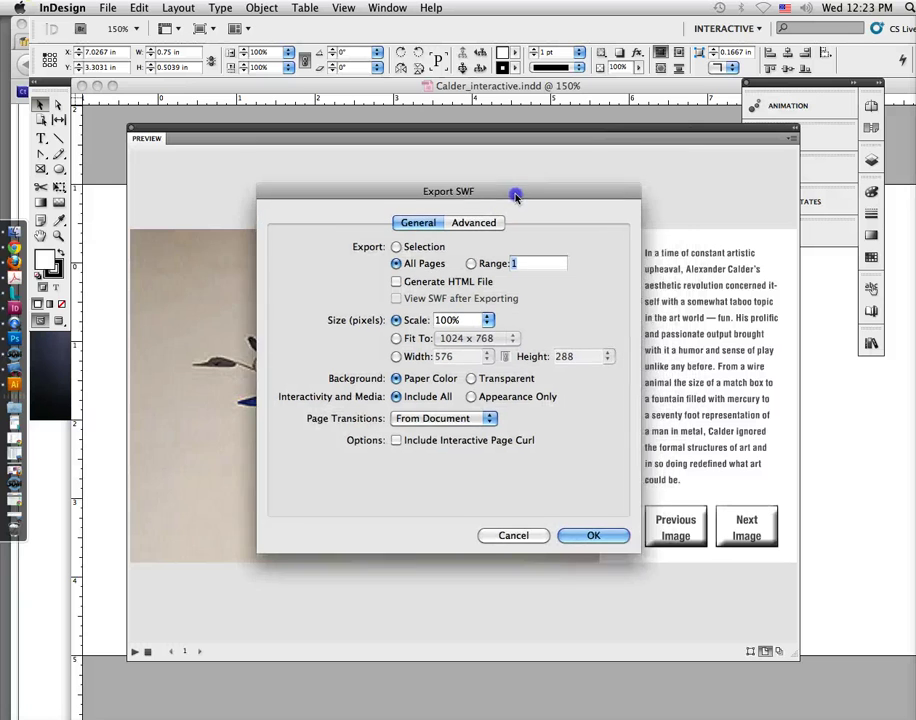
Export all pages with Generate HTML File and View SWF after Exporting enabled and Interactive Page Curl off, accepting the CMYK blend space.
{"action": "left_click_drag", "start_coordinate": [515, 192], "coordinate": [462, 149]}
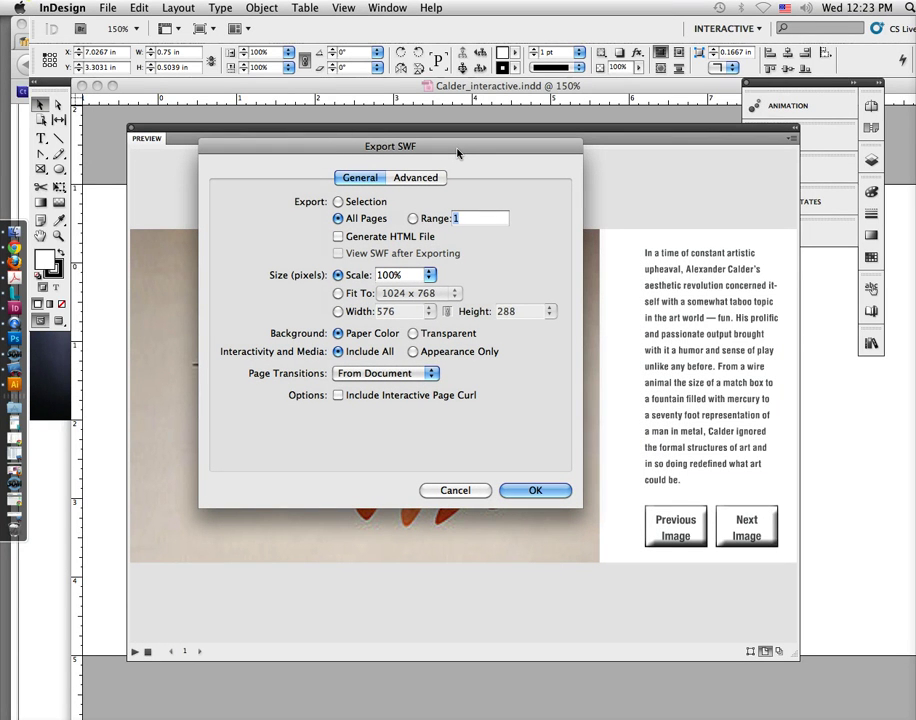
{"action": "left_click", "coordinate": [339, 396]}
{"action": "left_click", "coordinate": [339, 396]}
{"action": "left_click", "coordinate": [358, 234]}
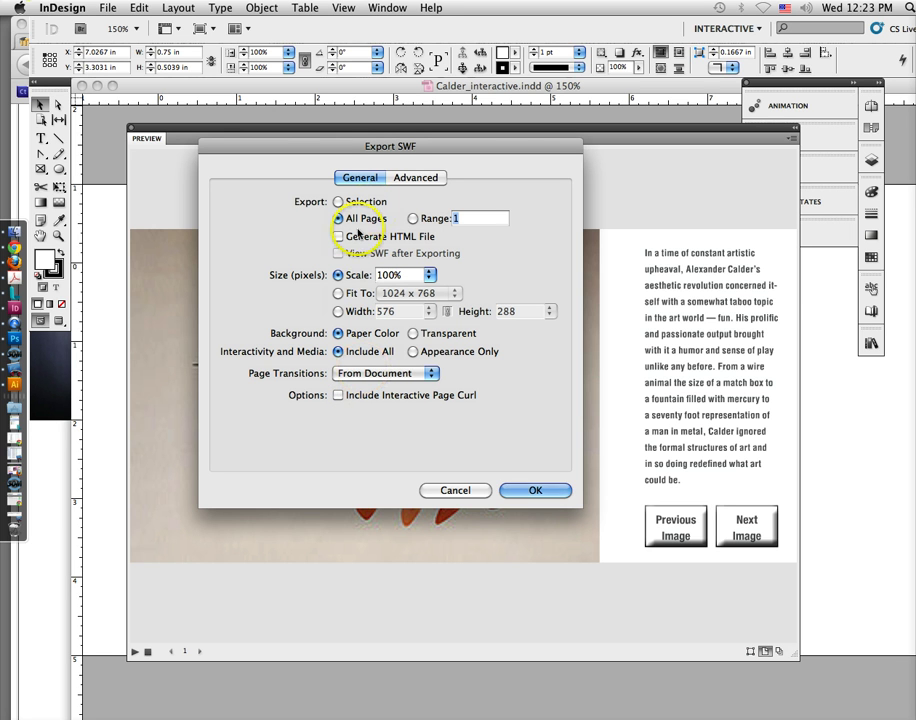
{"action": "left_click", "coordinate": [338, 236]}
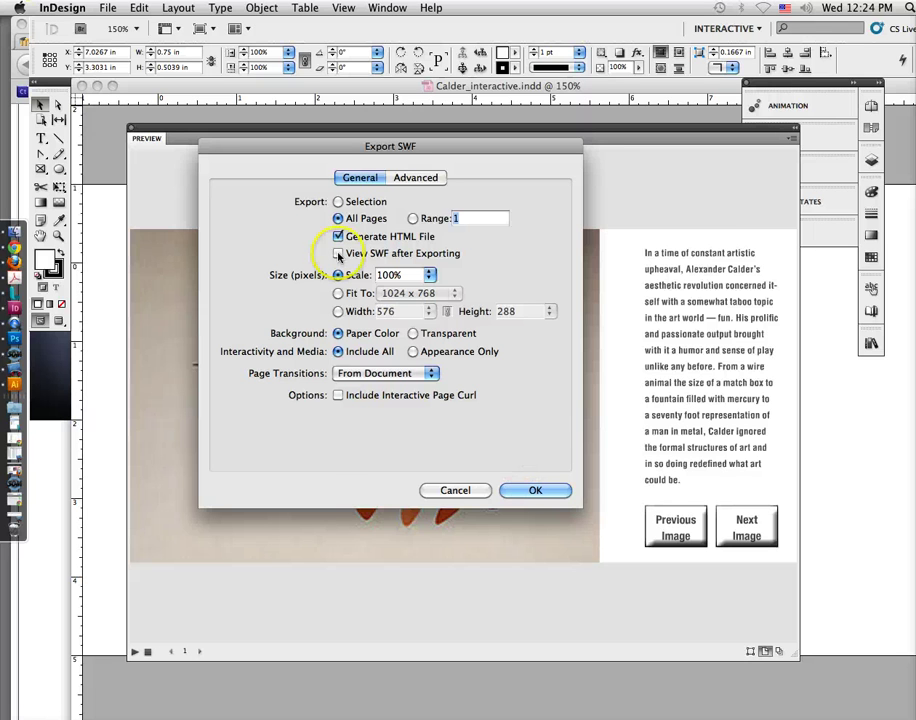
{"action": "left_click", "coordinate": [536, 491]}
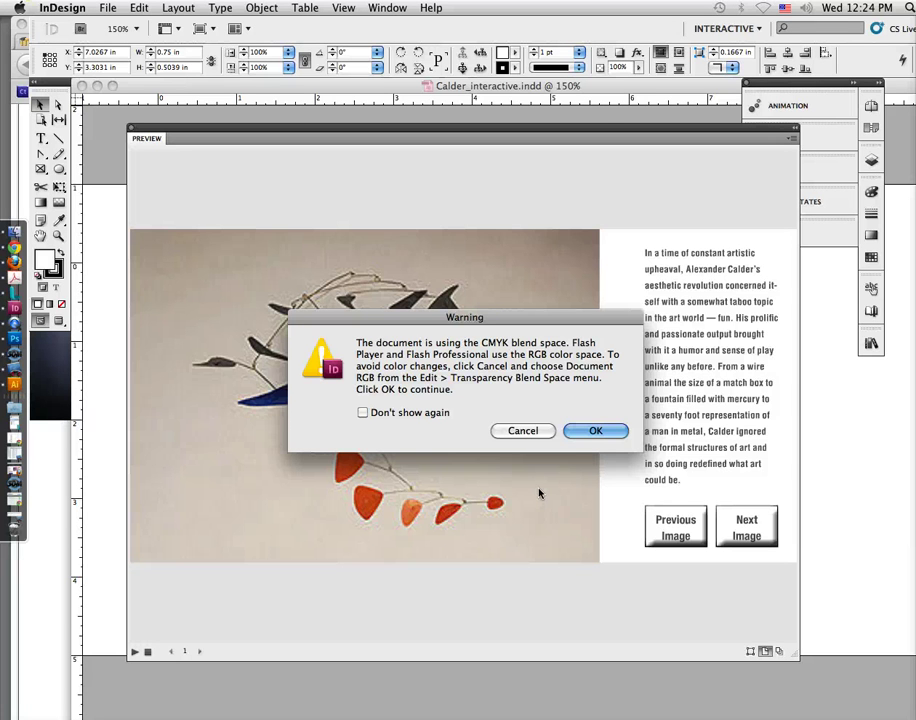
{"action": "left_click", "coordinate": [592, 431]}
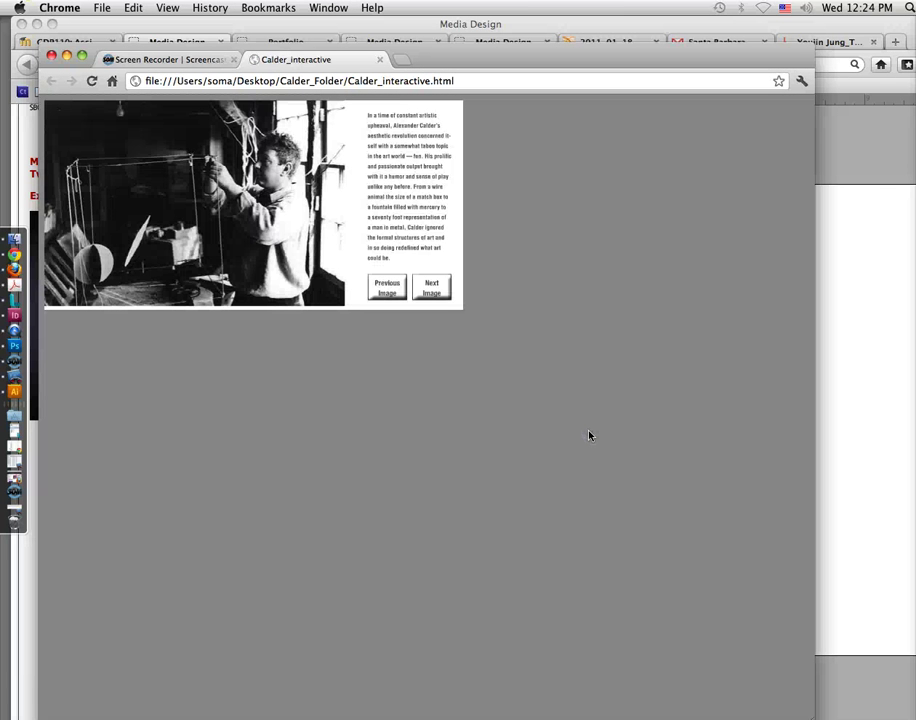
Test the Next Image and Previous Image buttons on the exported Calder_interactive.html page in the browser.
{"action": "left_click", "coordinate": [575, 409]}
{"action": "left_click", "coordinate": [432, 291]}
{"action": "left_click", "coordinate": [384, 289]}
{"action": "left_click", "coordinate": [431, 291]}
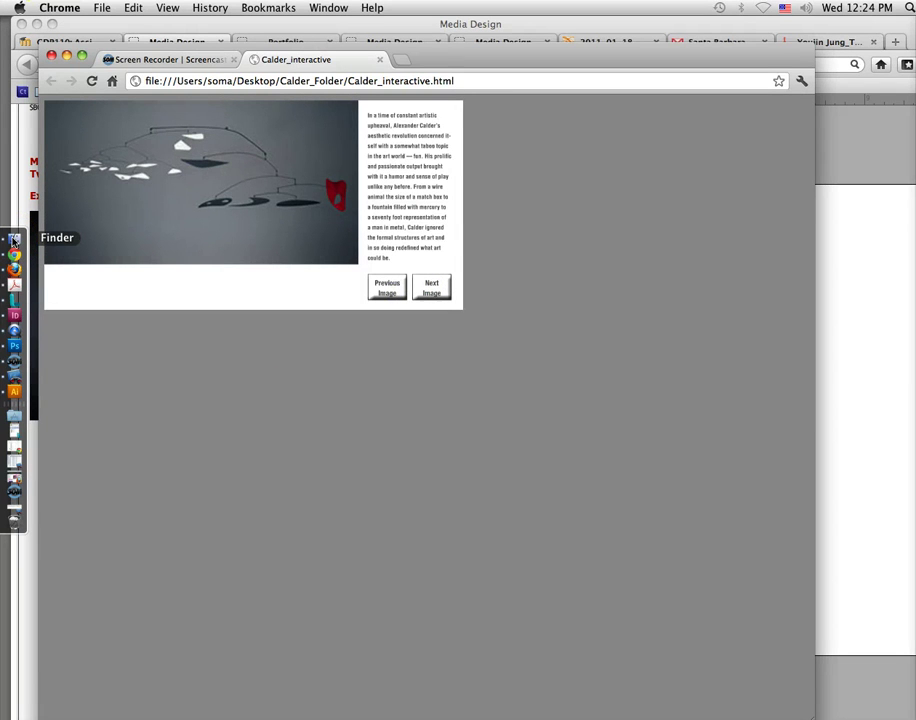
Locate Calder_interactive.swf in the Desktop's Calder_Folder using Finder and open that file in Firefox.
{"action": "left_click", "coordinate": [16, 418]}
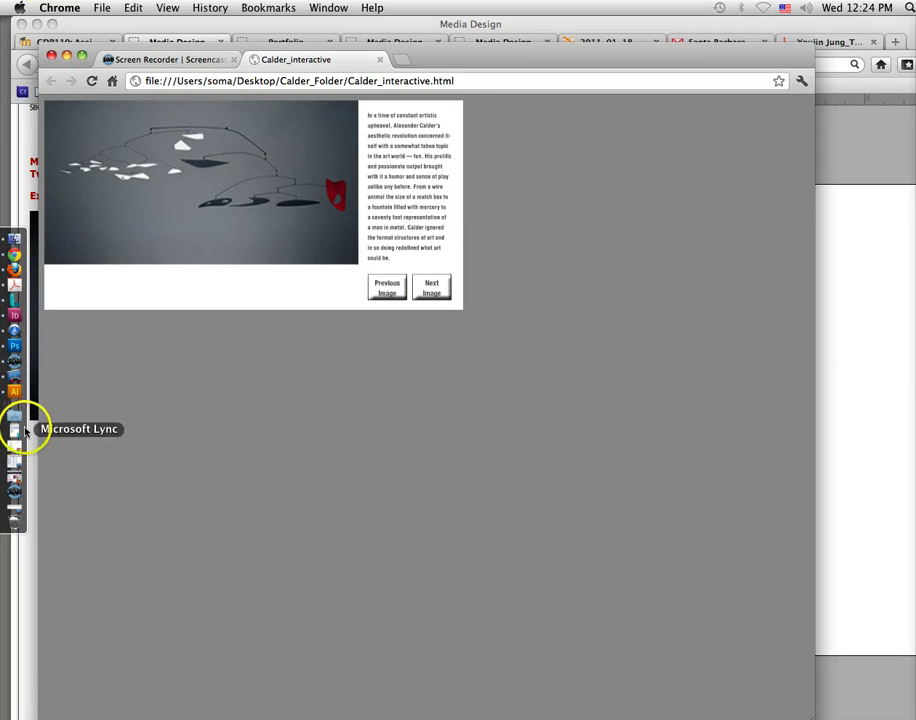
{"action": "left_click", "coordinate": [14, 240]}
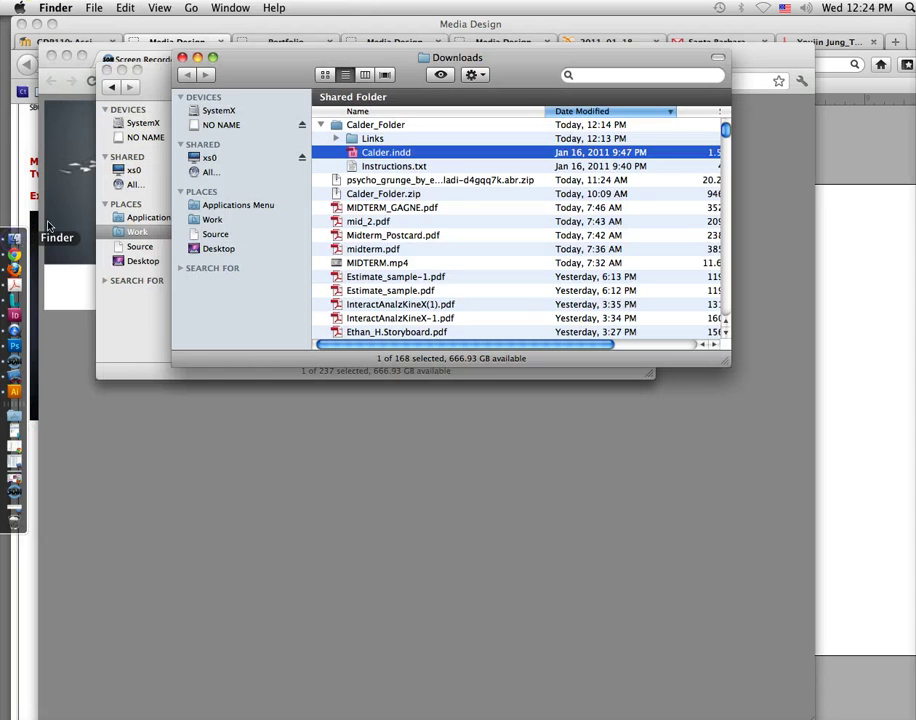
{"action": "left_click", "coordinate": [212, 219]}
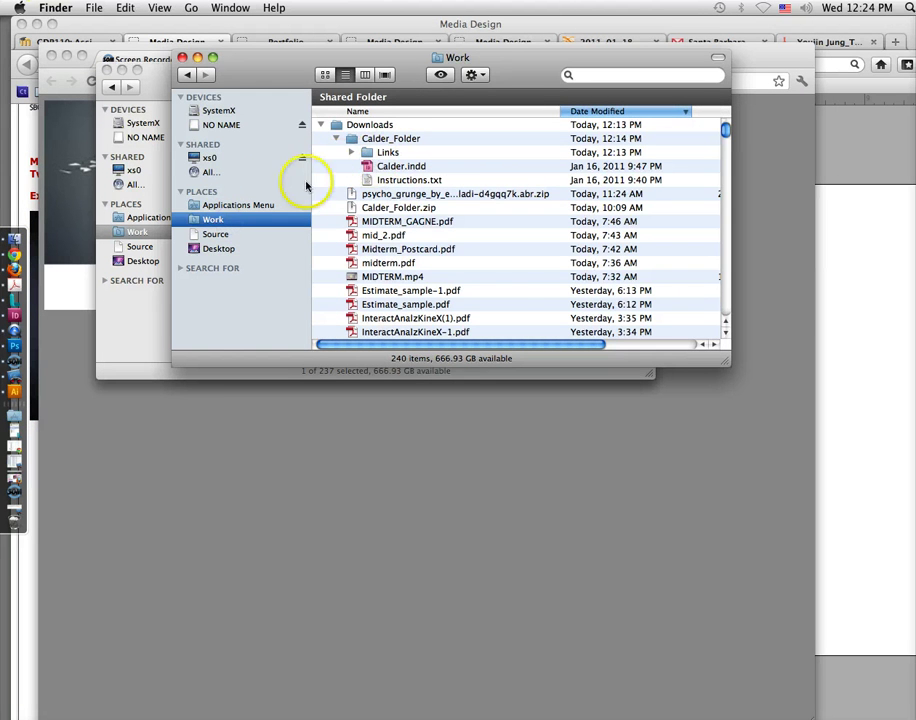
{"action": "left_click", "coordinate": [210, 248]}
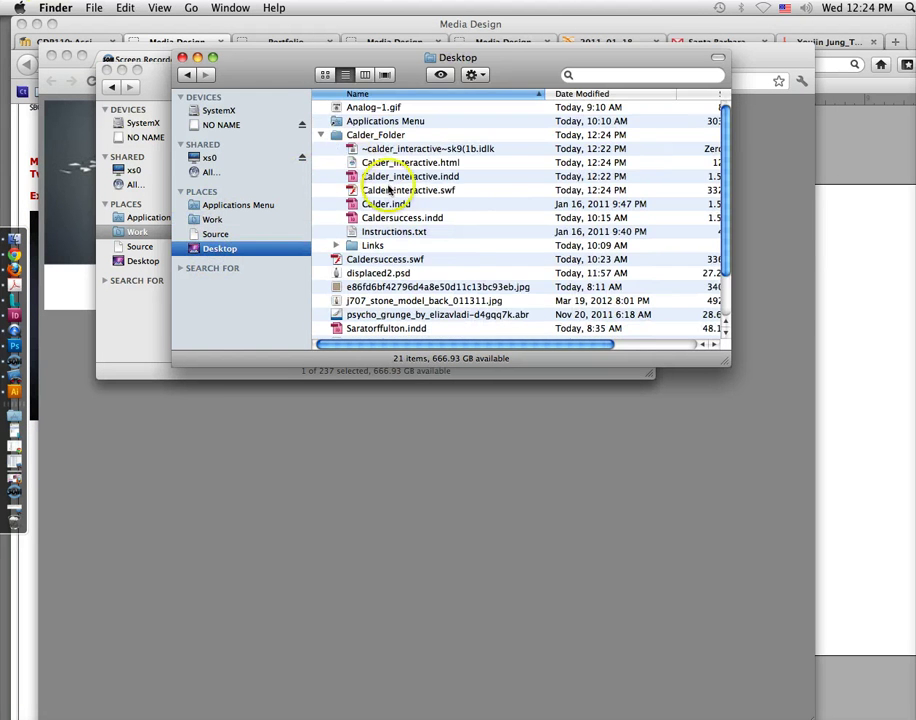
{"action": "left_click", "coordinate": [408, 191]}
{"action": "left_click", "coordinate": [408, 193]}
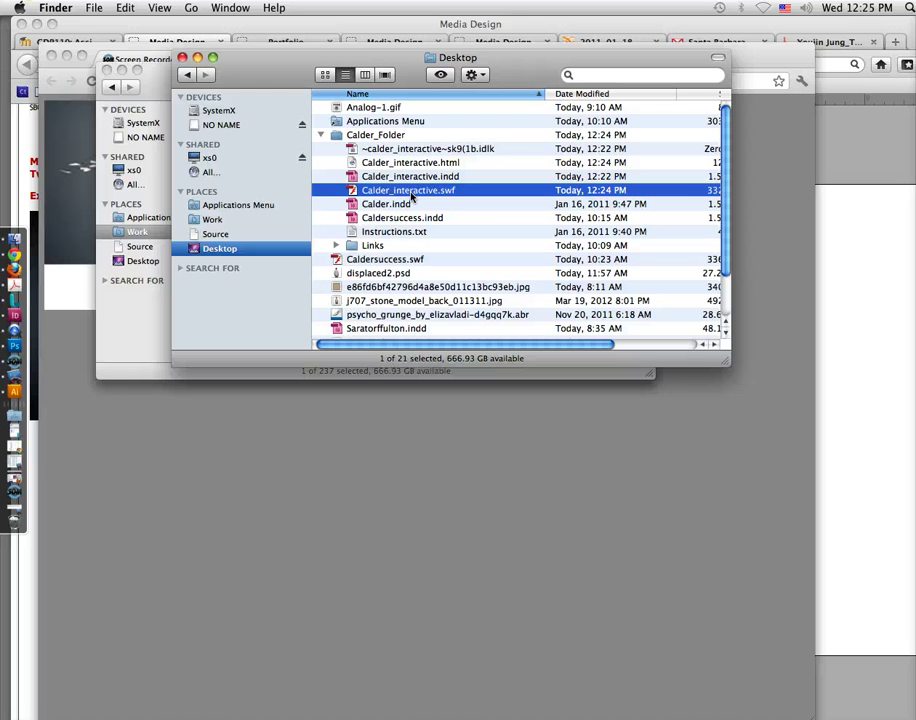
{"action": "left_click_drag", "start_coordinate": [411, 197], "coordinate": [390, 193]}
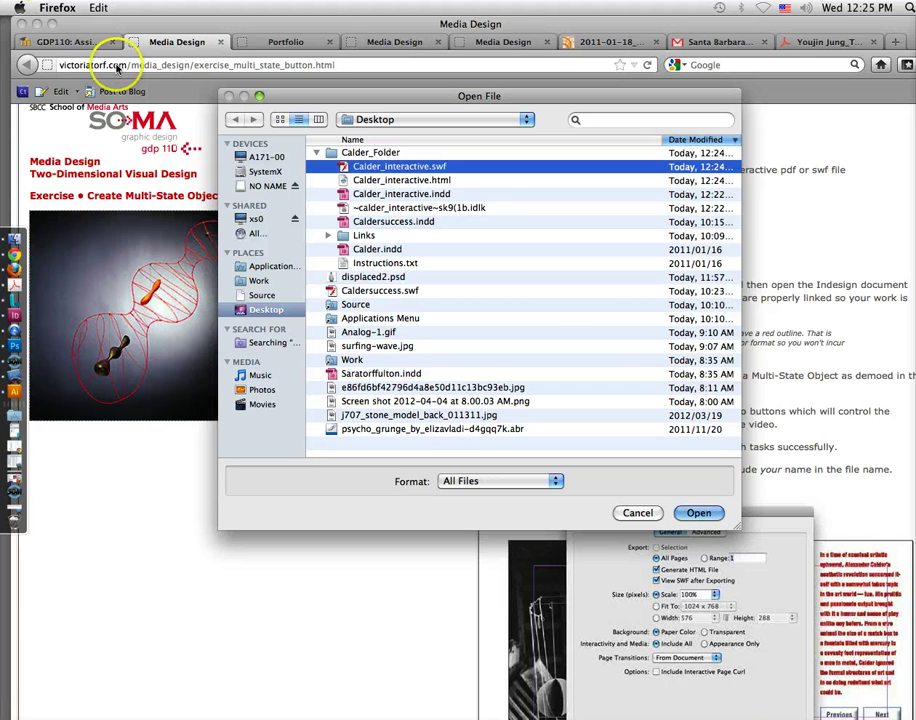
{"action": "left_click", "coordinate": [699, 513]}
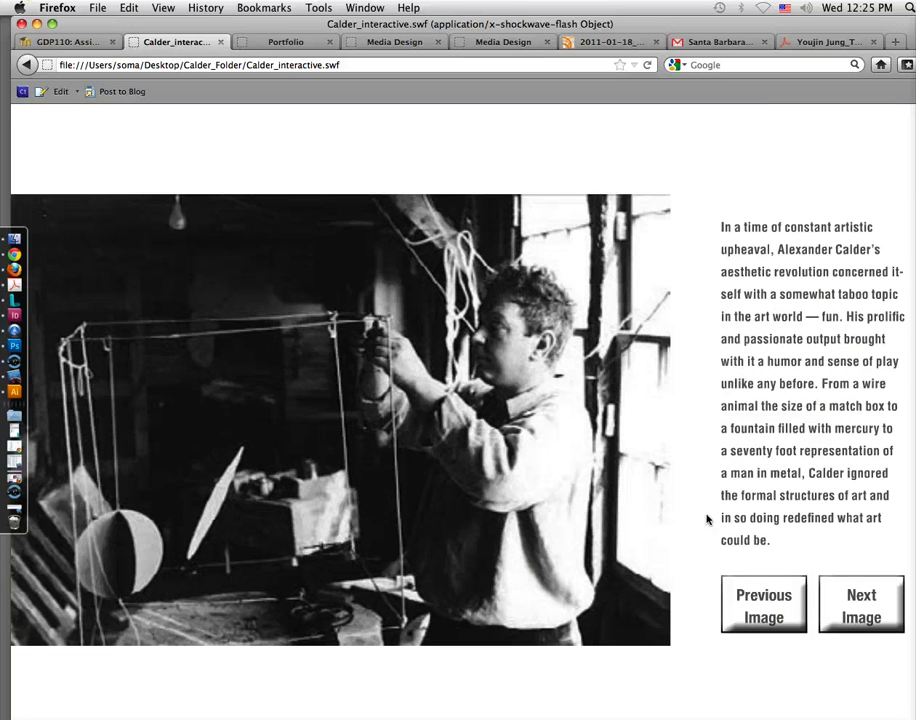
Advance through several images of the SWF slideshow with its Next Image button, and close its browser tab.
{"action": "left_click", "coordinate": [855, 605]}
{"action": "left_click", "coordinate": [855, 605]}
{"action": "left_click", "coordinate": [855, 605]}
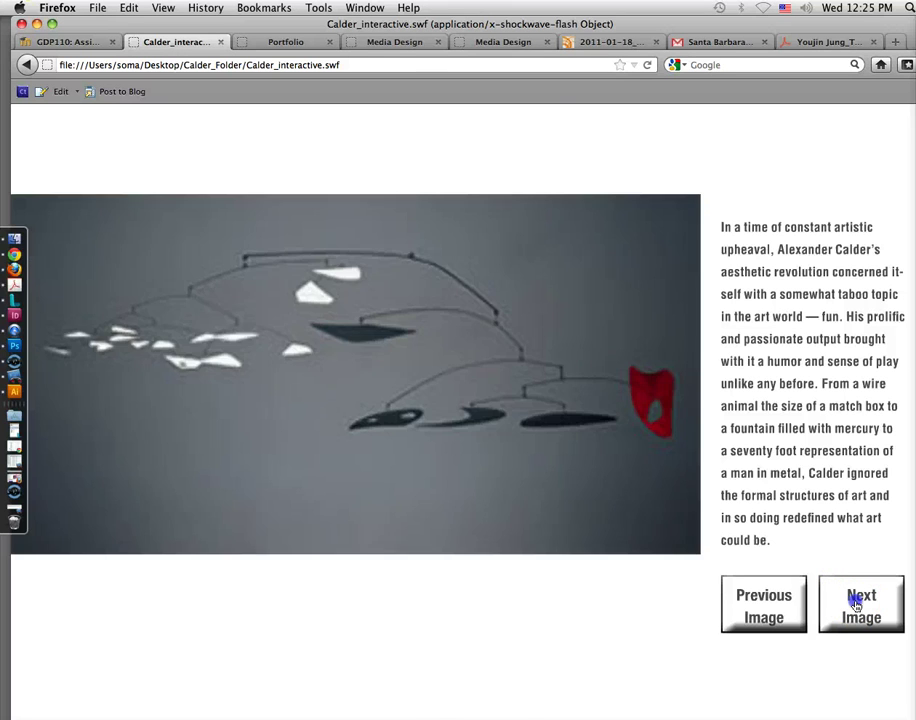
{"action": "left_click", "coordinate": [855, 605]}
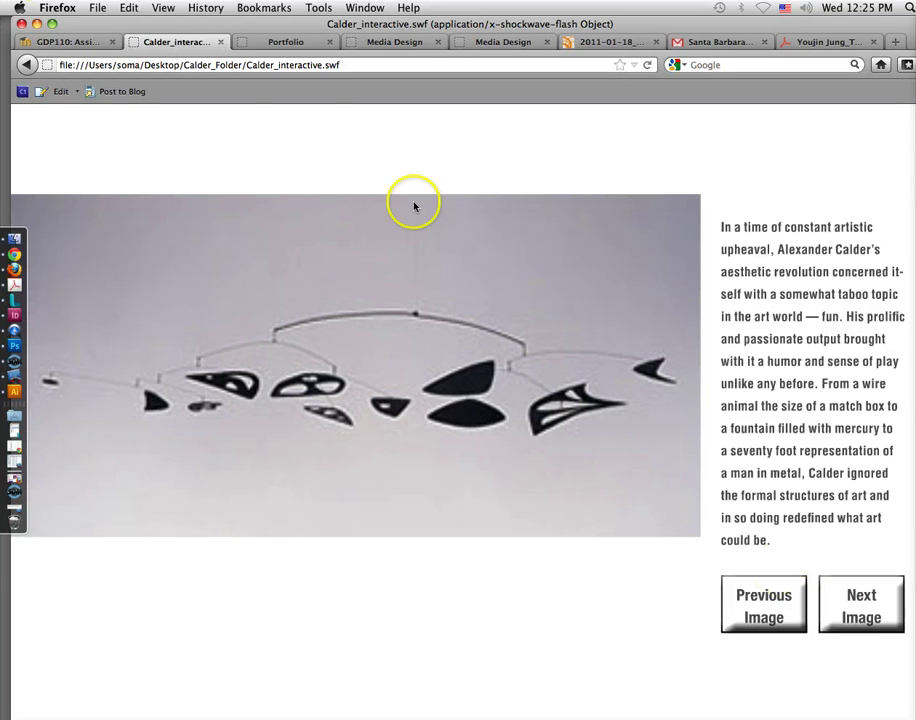
{"action": "left_click", "coordinate": [221, 43]}
Switch back to InDesign, close the Preview panel, and open the Pages panel as a floating panel over the page.
{"action": "left_click", "coordinate": [8, 316]}
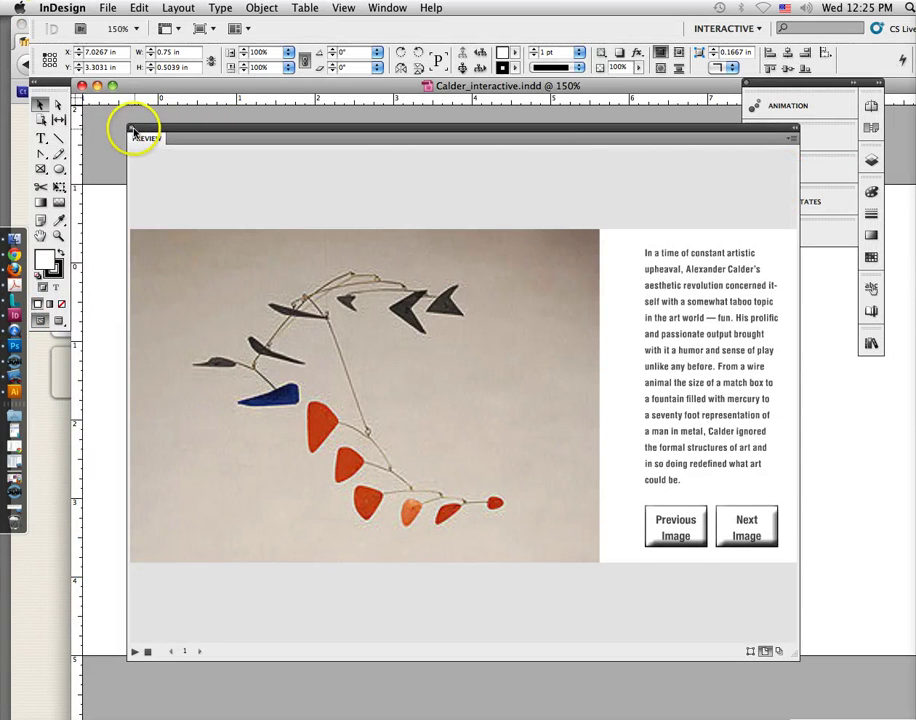
{"action": "left_click", "coordinate": [133, 130]}
{"action": "left_click", "coordinate": [387, 7]}
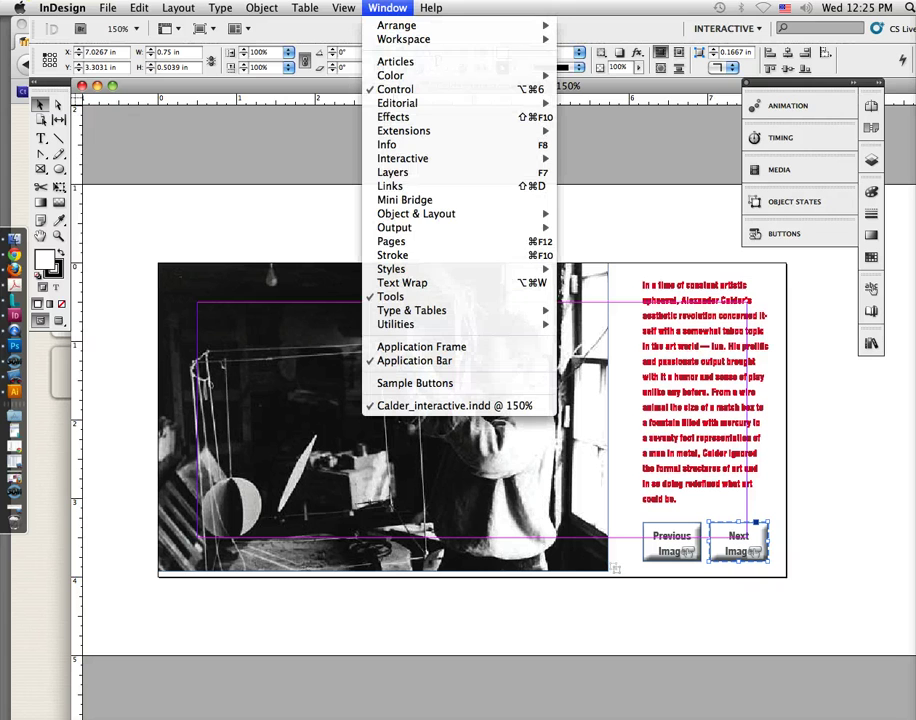
{"action": "left_click", "coordinate": [424, 246]}
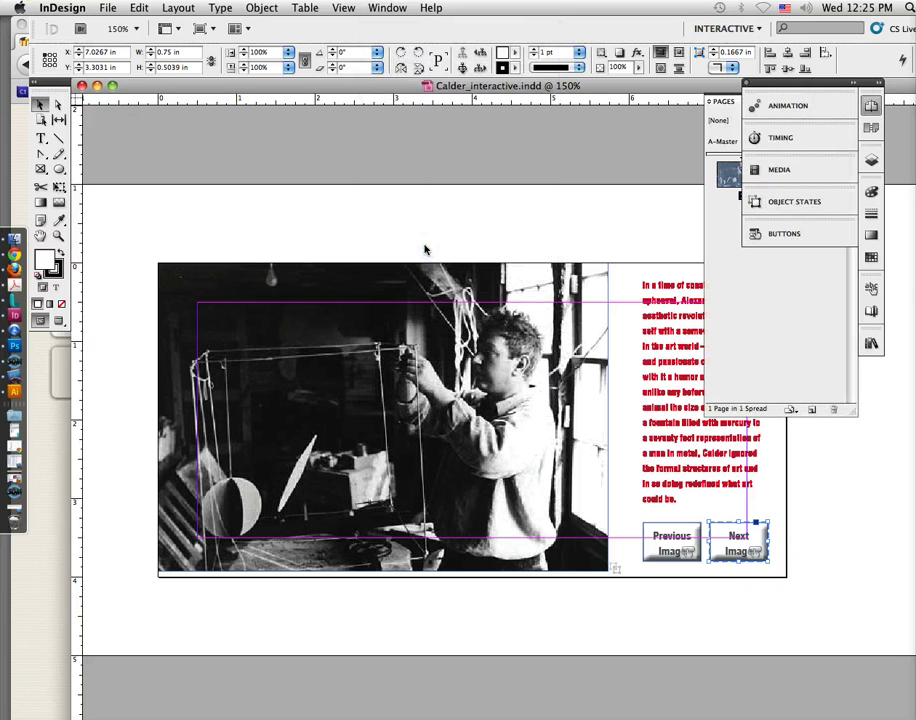
{"action": "left_click_drag", "start_coordinate": [729, 107], "coordinate": [452, 107]}
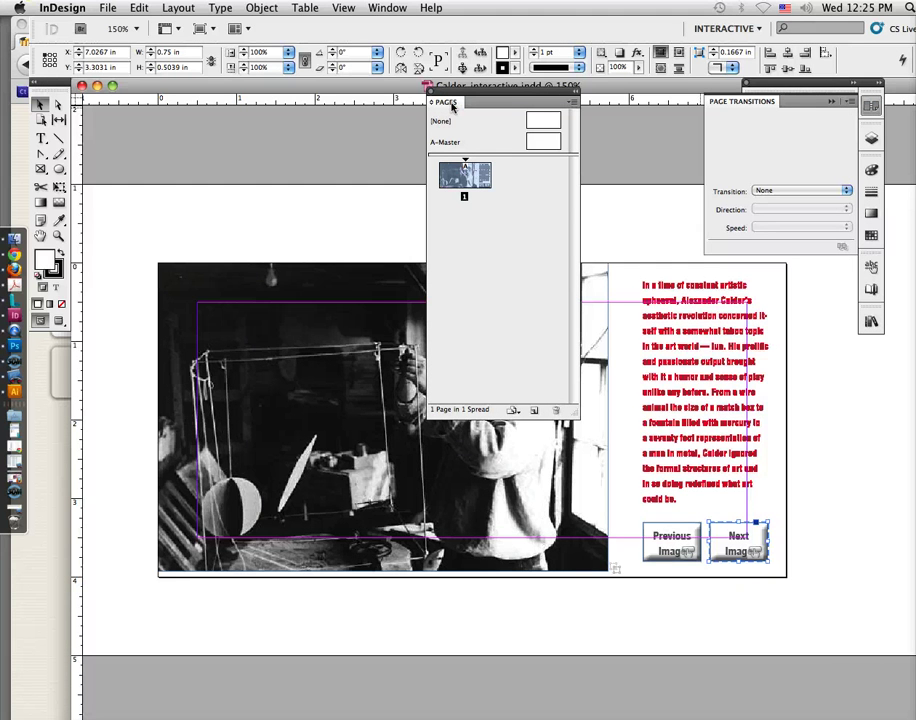
Close the floating Pages panel and minimise the Calder_interactive.indd document window.
{"action": "left_click_drag", "start_coordinate": [235, 229], "coordinate": [259, 275]}
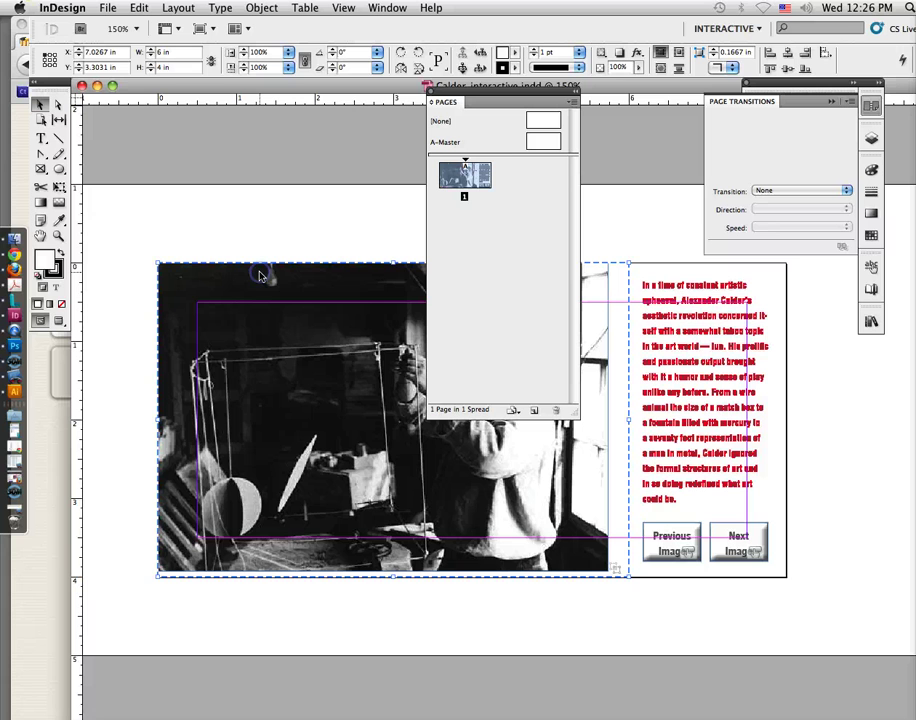
{"action": "left_click", "coordinate": [275, 264]}
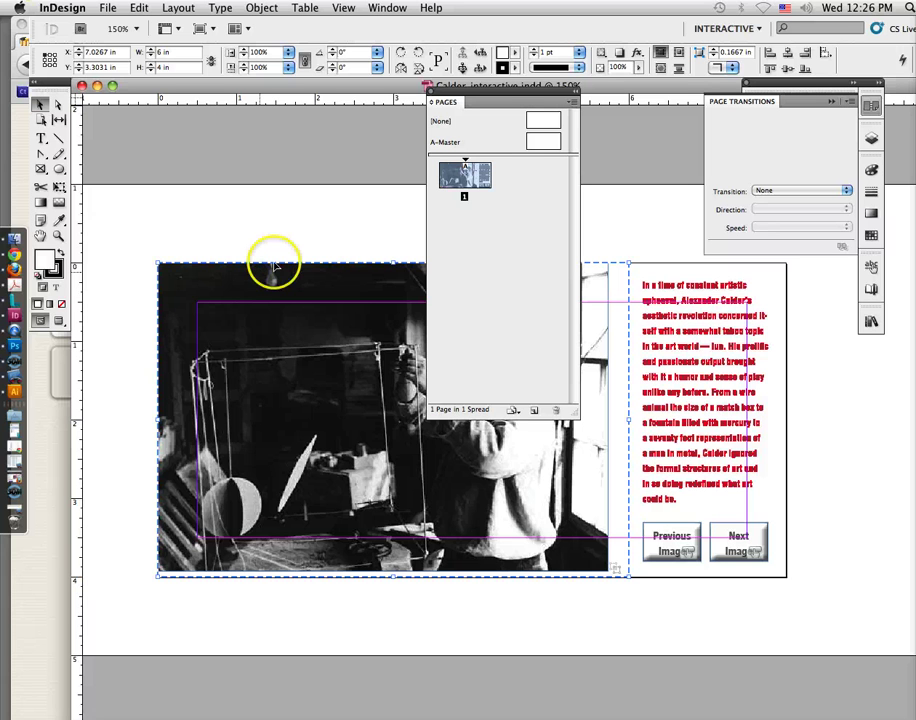
{"action": "left_click", "coordinate": [275, 264]}
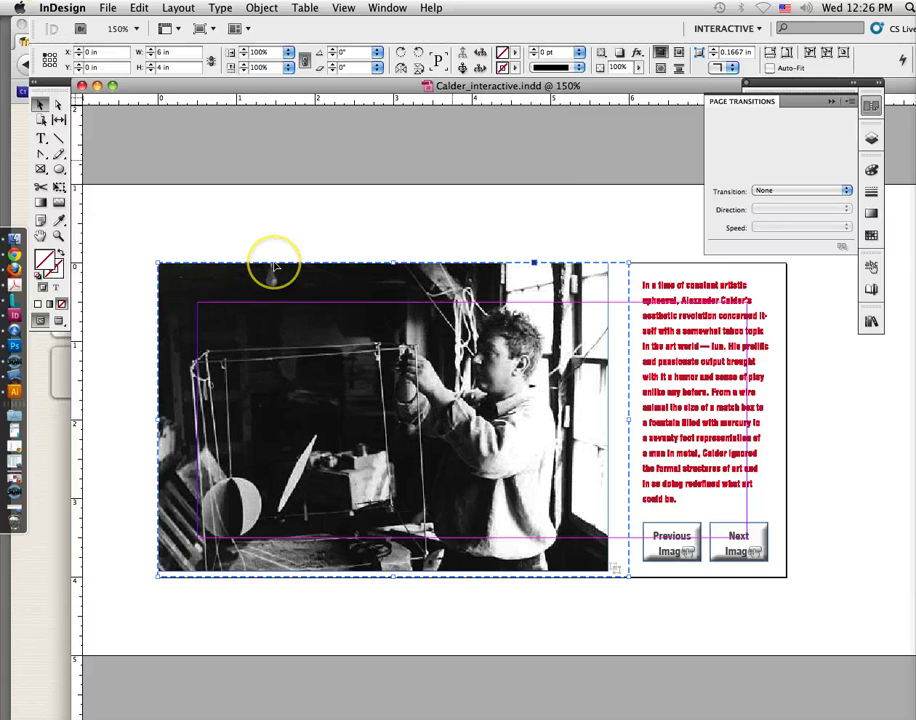
{"action": "double_click", "coordinate": [432, 88]}
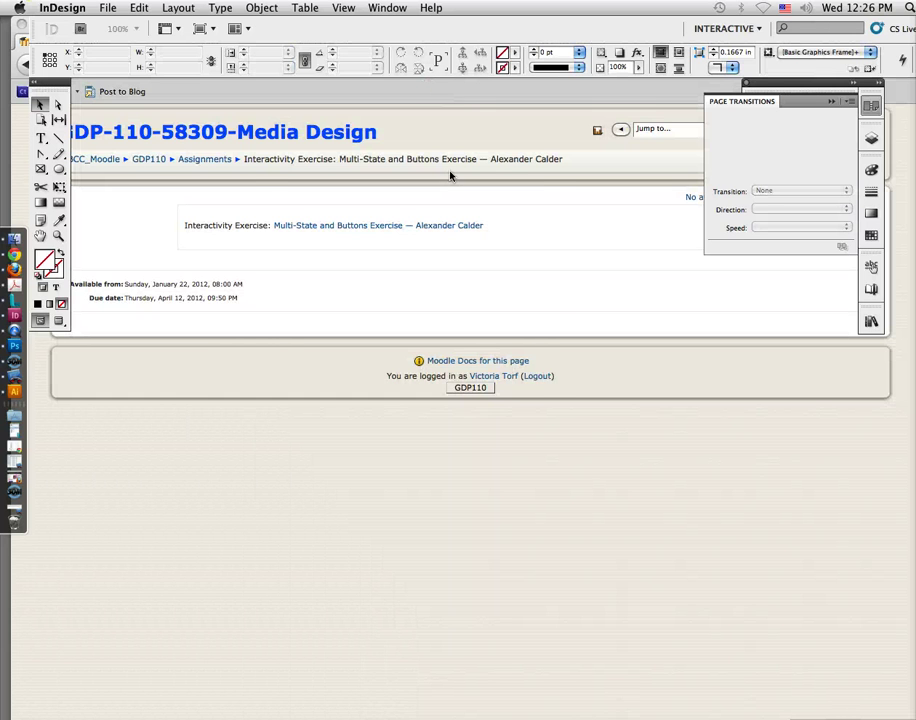
Create a new one-page Letter document in landscape orientation, 11 by 8.5 in, without facing pages.
{"action": "key", "text": "super+n"}
{"action": "left_click", "coordinate": [319, 165]}
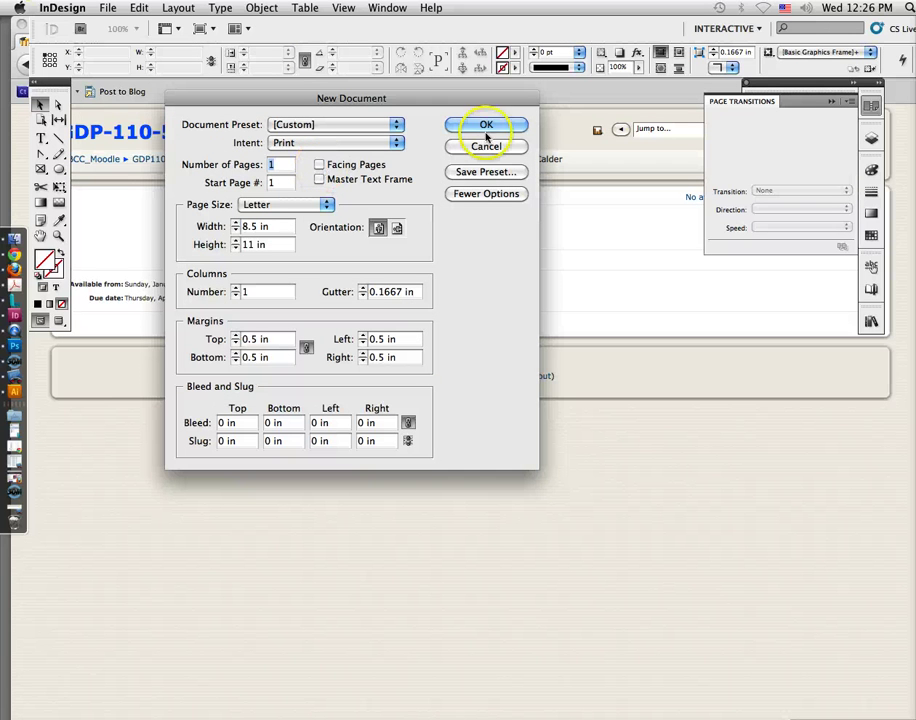
{"action": "left_click", "coordinate": [397, 228]}
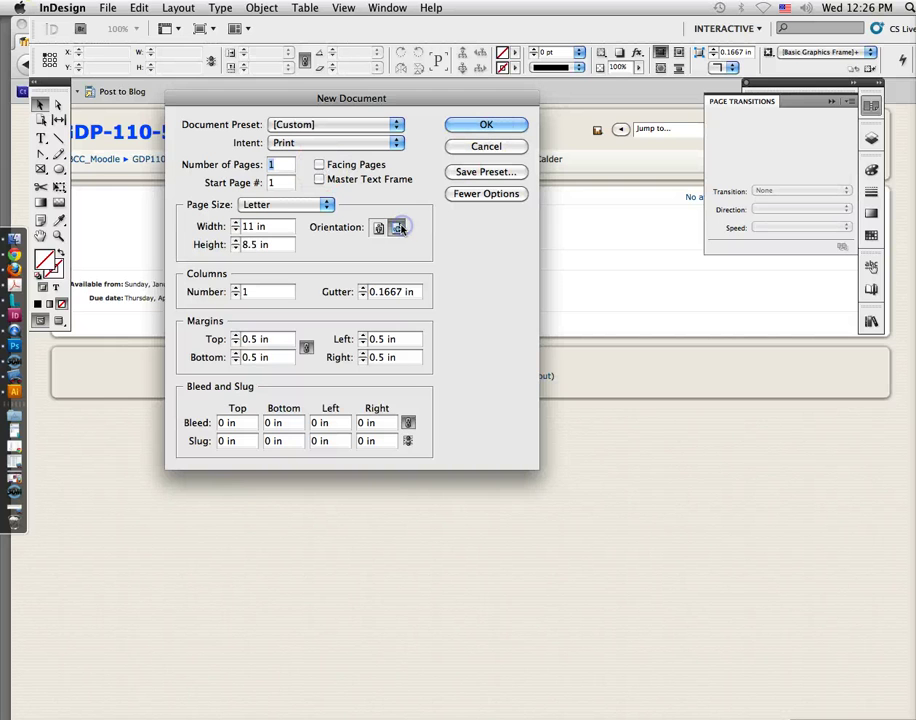
{"action": "left_click", "coordinate": [494, 125]}
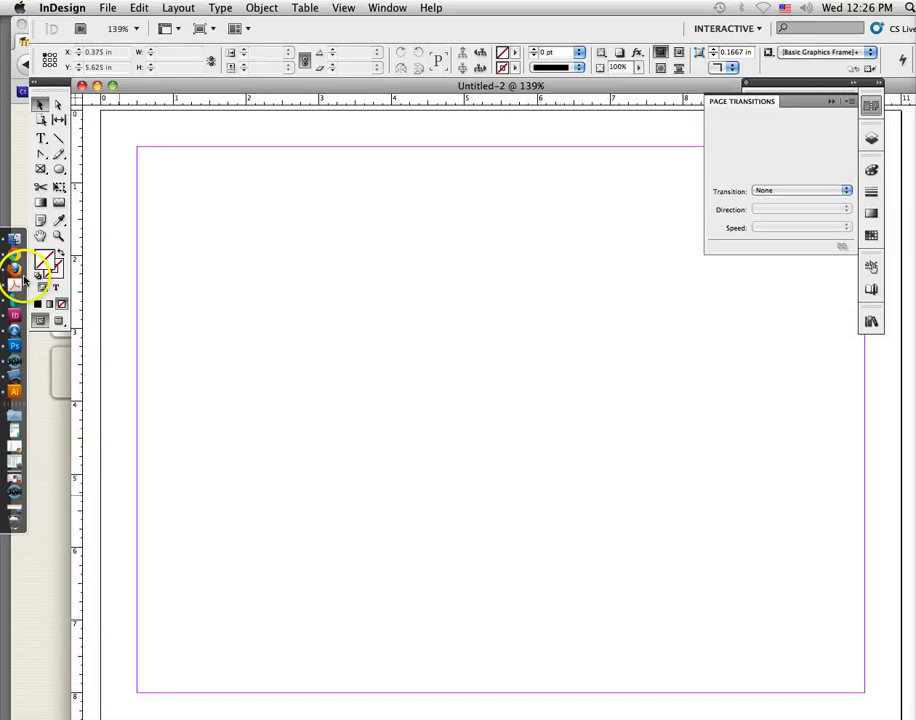
Switch to Firefox, open a new browser window, and run a Google image search for "lunch".
{"action": "left_click", "coordinate": [17, 271]}
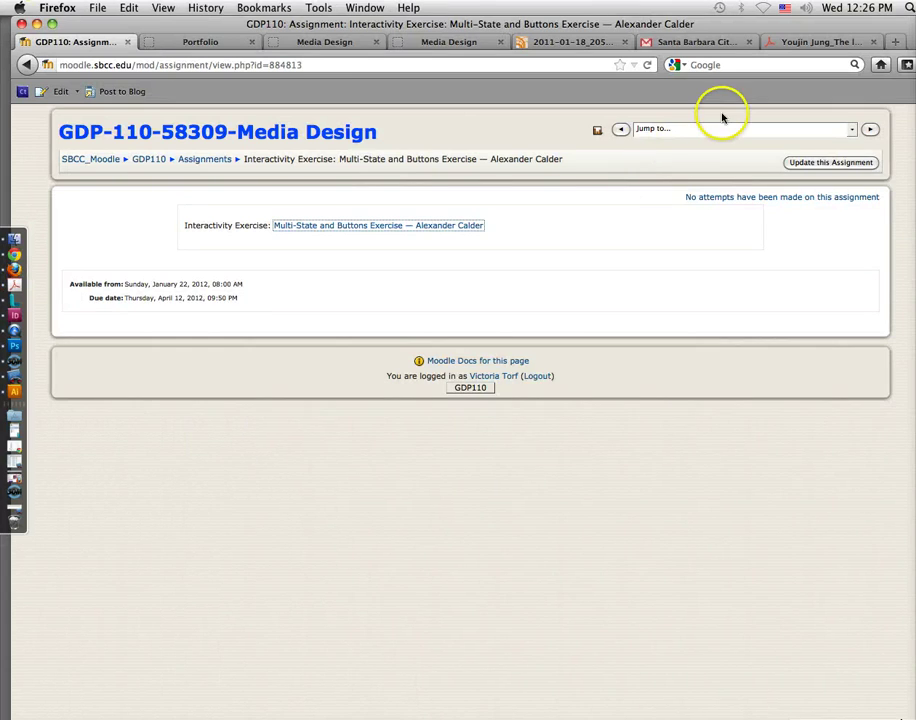
{"action": "key", "text": "super+n"}
{"action": "left_click", "coordinate": [720, 66]}
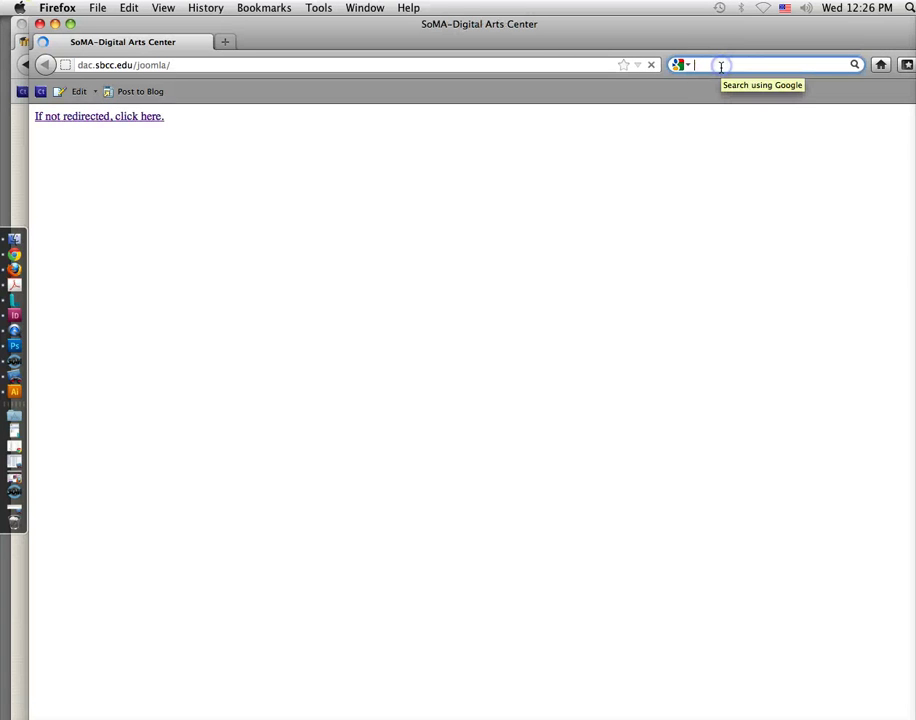
{"action": "type", "text": "lunch"}
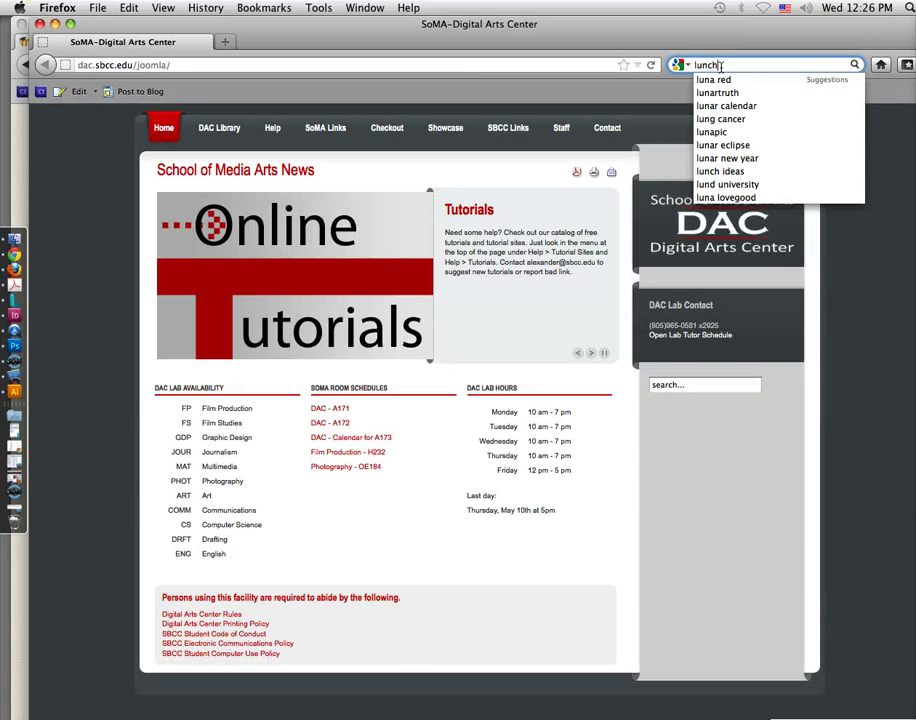
{"action": "key", "text": "Return"}
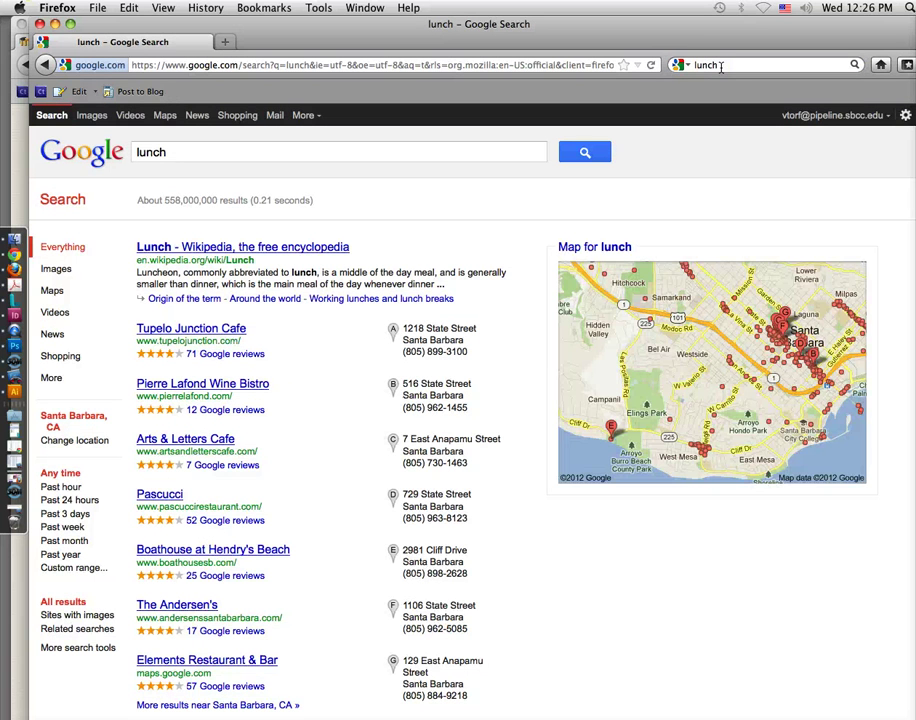
{"action": "left_click", "coordinate": [56, 270]}
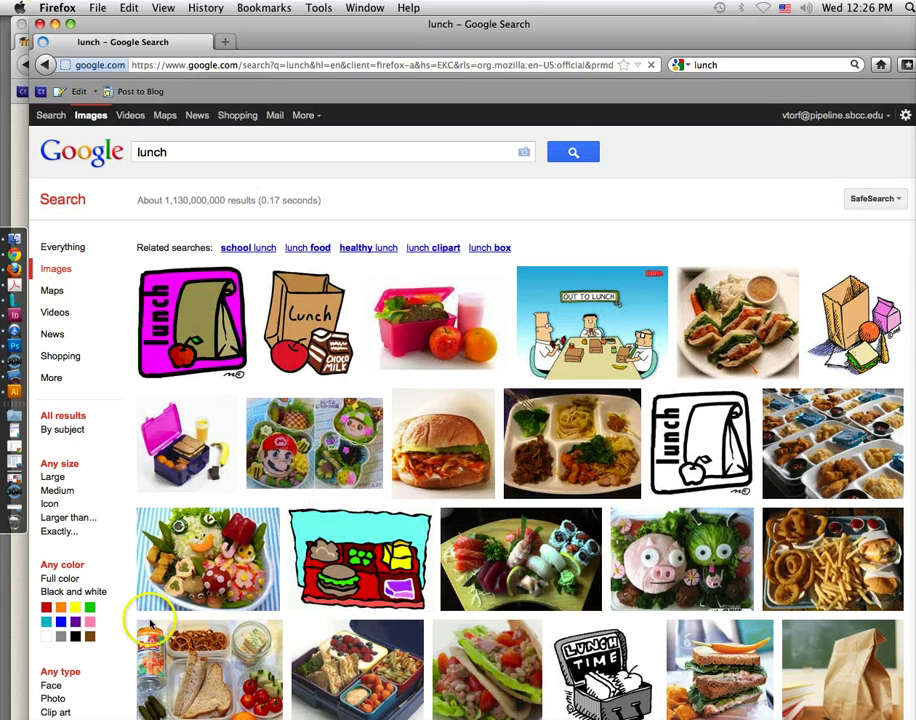
Open the full-size frog-lunch.jpg, save a copy of it to the Desktop, and return to the image results.
{"action": "left_click_drag", "start_coordinate": [200, 585], "coordinate": [157, 575]}
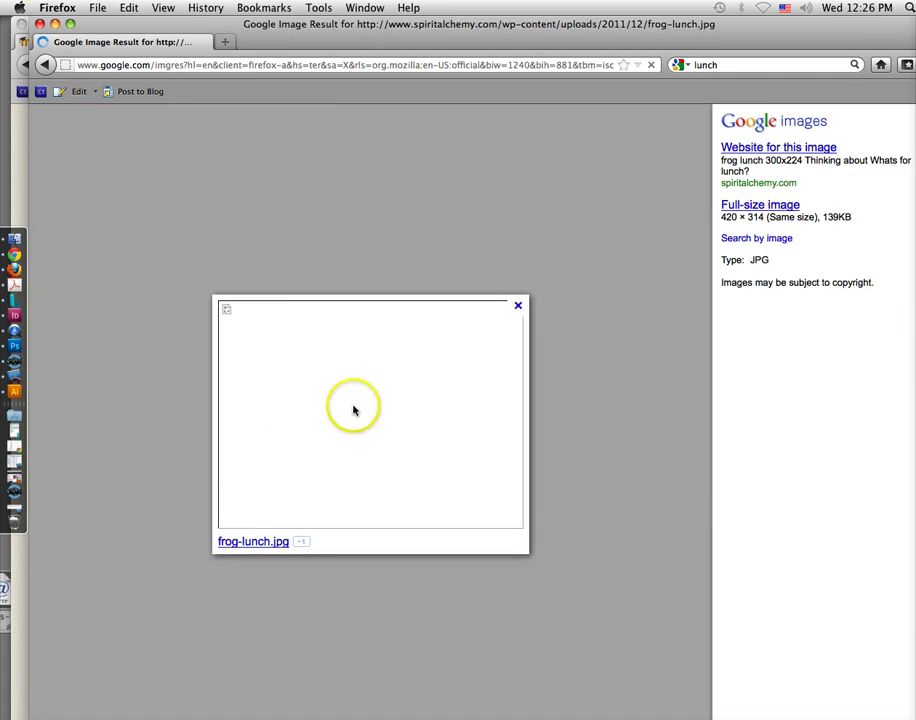
{"action": "left_click", "coordinate": [776, 205]}
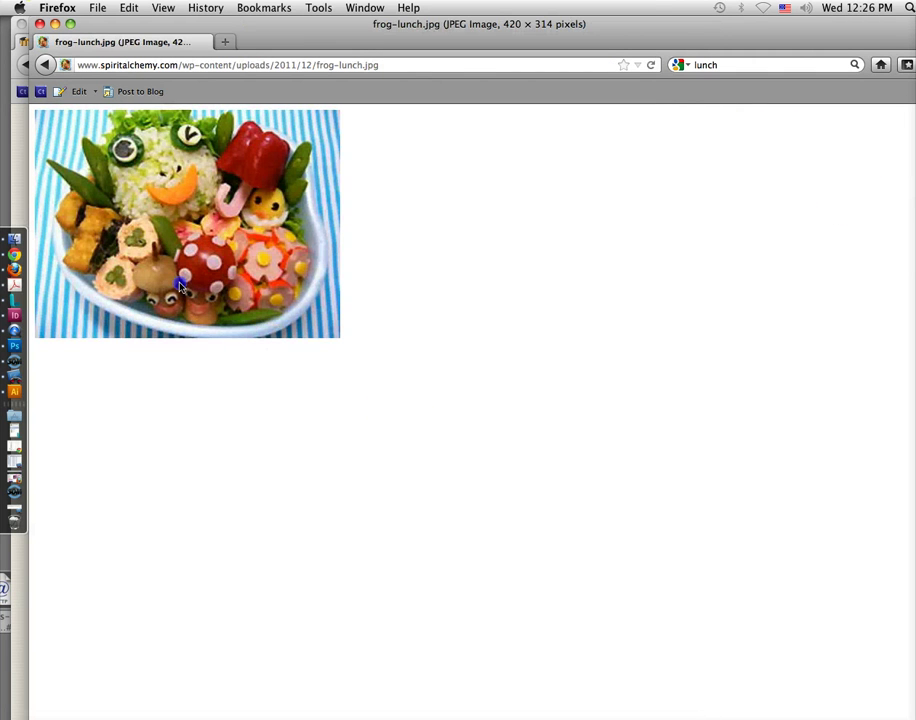
{"action": "left_click_drag", "start_coordinate": [180, 282], "coordinate": [7, 548]}
{"action": "left_click", "coordinate": [44, 64]}
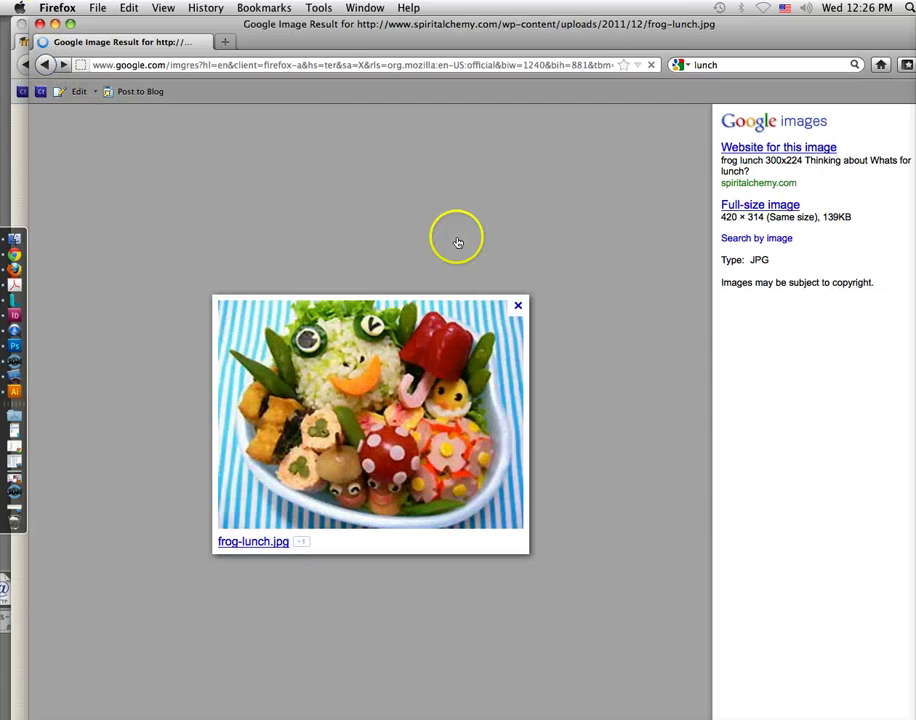
{"action": "left_click", "coordinate": [44, 64]}
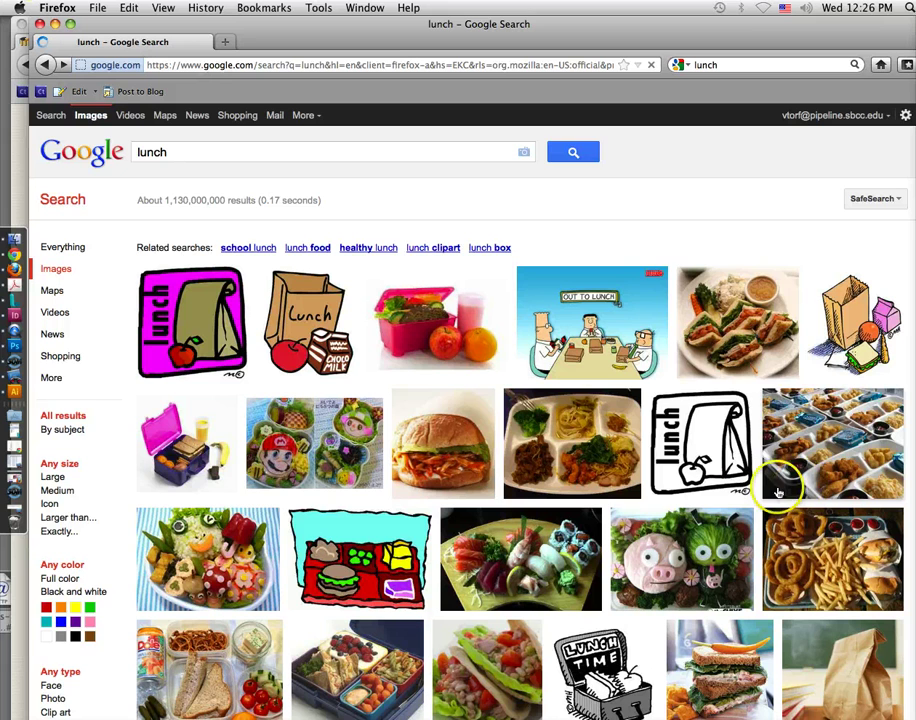
Save the pig-face lunch image from the Google results to the Desktop.
{"action": "left_click_drag", "start_coordinate": [732, 365], "coordinate": [117, 583]}
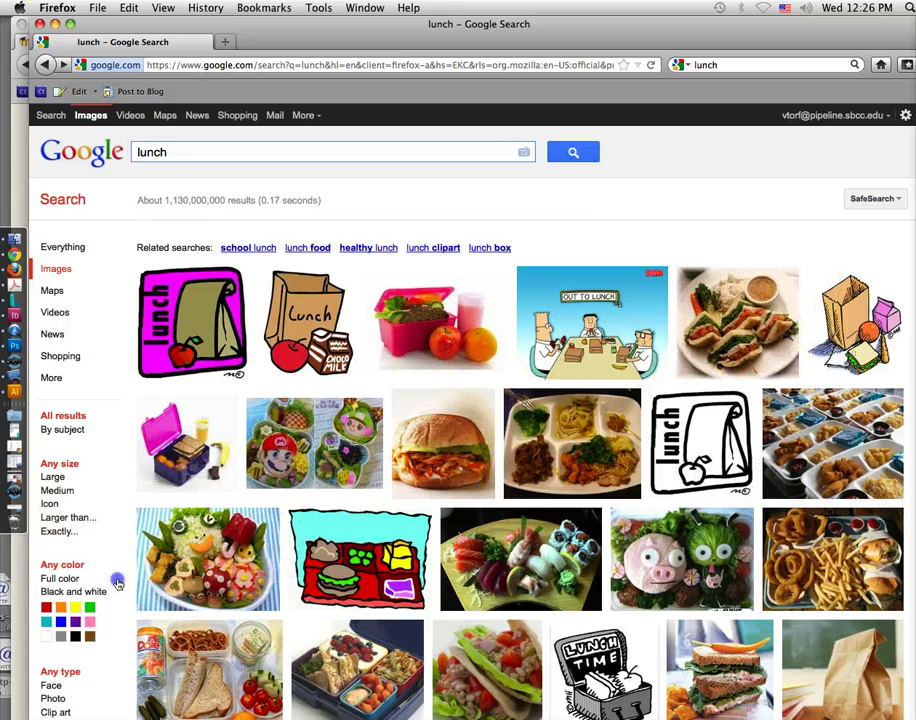
{"action": "scroll", "coordinate": [117, 583], "scroll_direction": "down", "scroll_amount": 5}
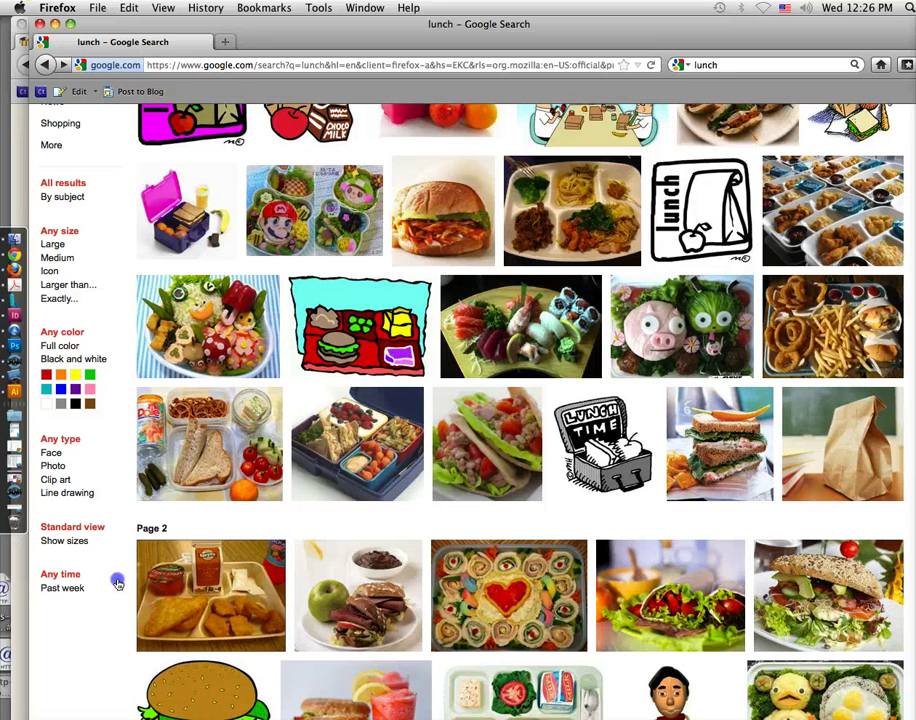
{"action": "scroll", "coordinate": [117, 583], "scroll_direction": "up", "scroll_amount": 3}
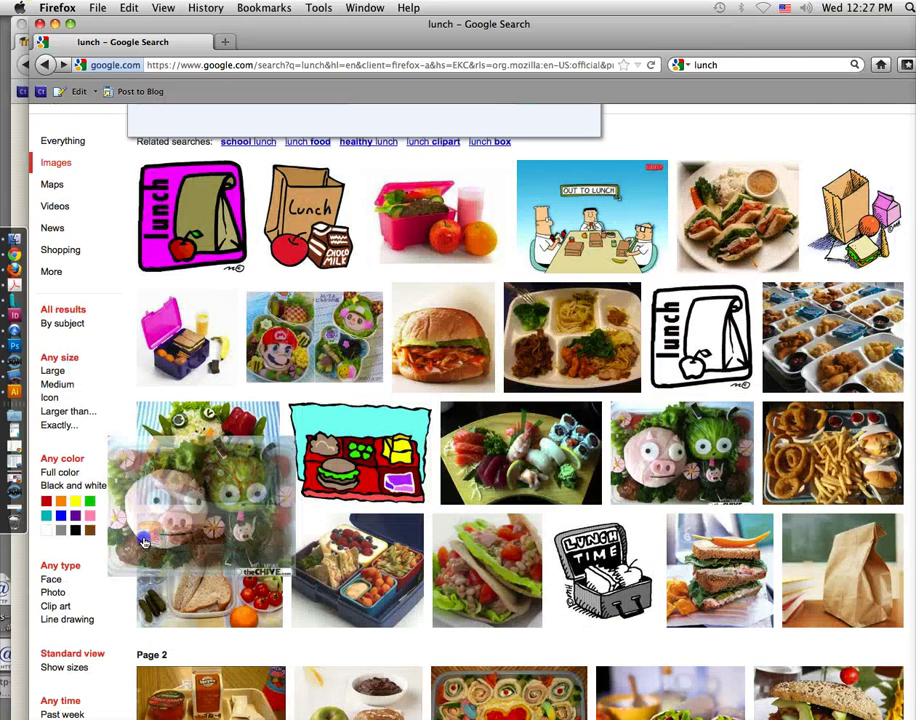
{"action": "left_click_drag", "start_coordinate": [143, 541], "coordinate": [152, 560]}
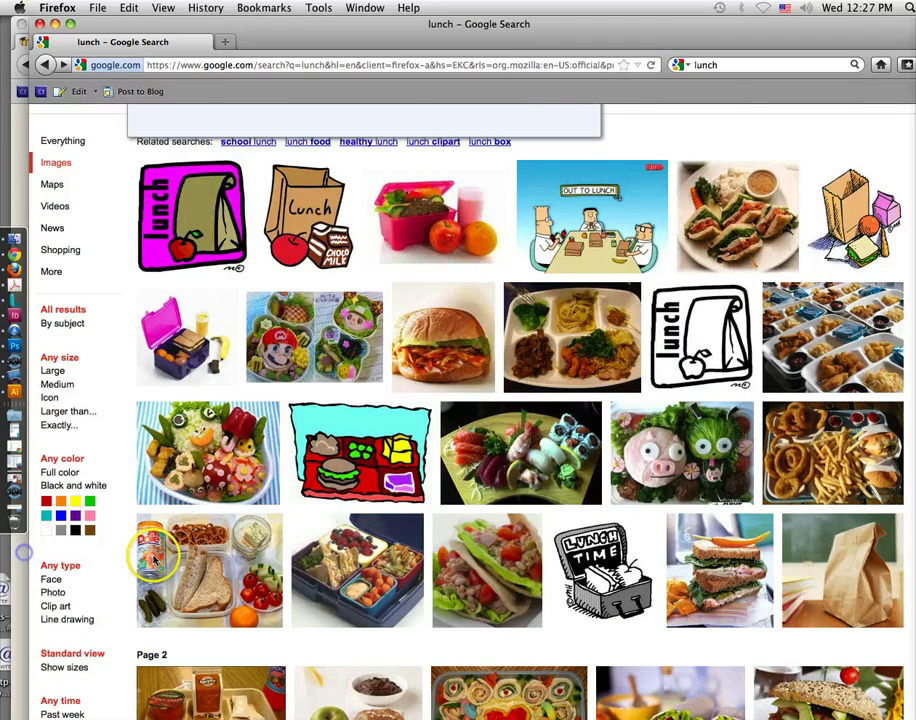
Save the panda-face lunch box image from the second page of results to the Desktop.
{"action": "scroll", "coordinate": [505, 650], "scroll_direction": "down", "scroll_amount": 8}
{"action": "scroll", "coordinate": [505, 650], "scroll_direction": "down", "scroll_amount": 2}
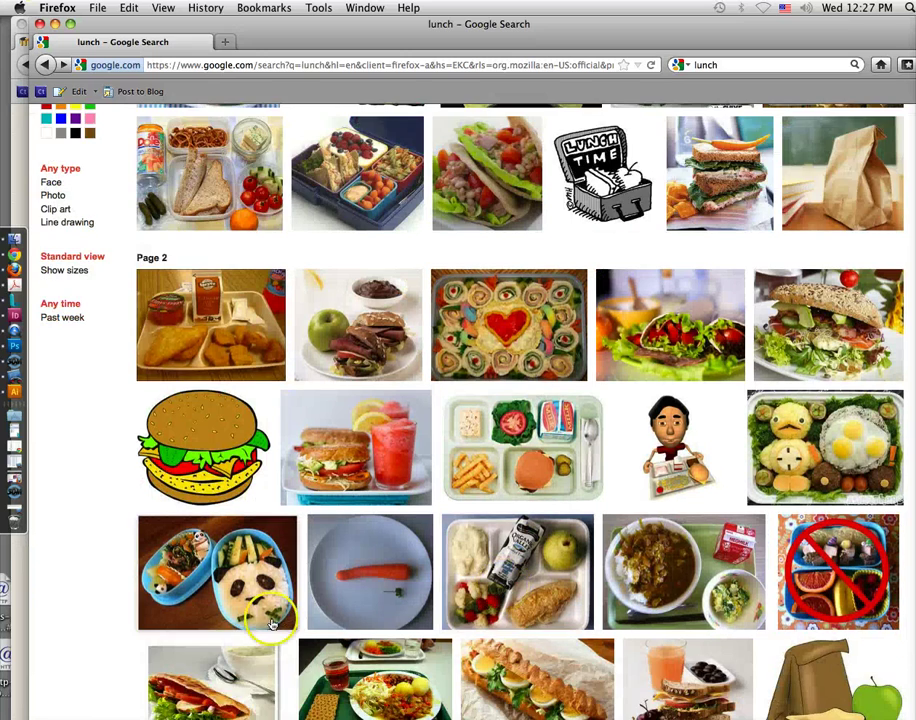
{"action": "left_click_drag", "start_coordinate": [270, 622], "coordinate": [3, 548]}
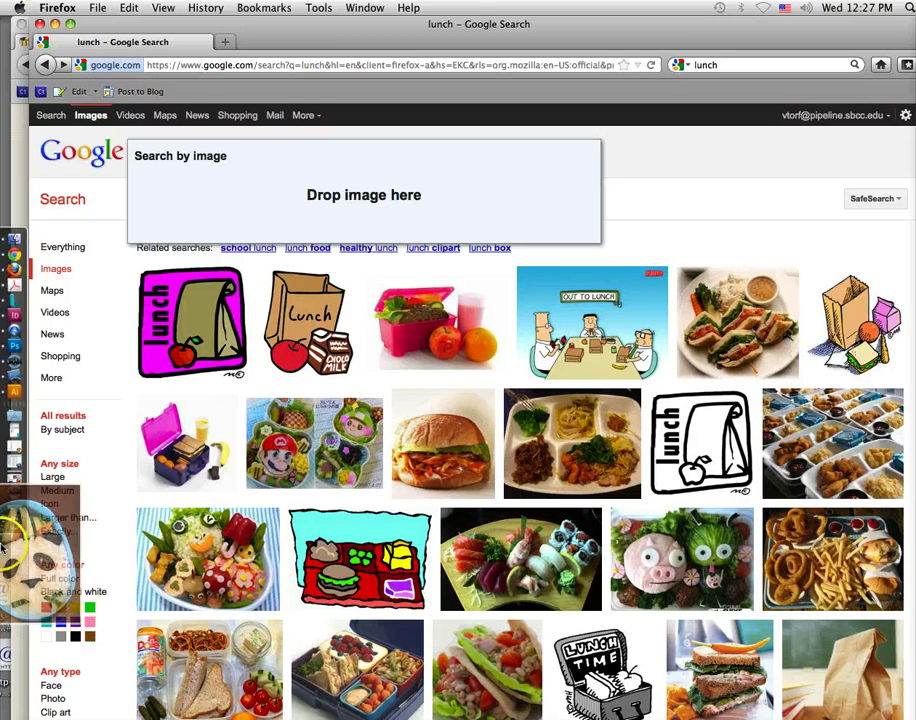
{"action": "left_click_drag", "start_coordinate": [3, 548], "coordinate": [4, 552]}
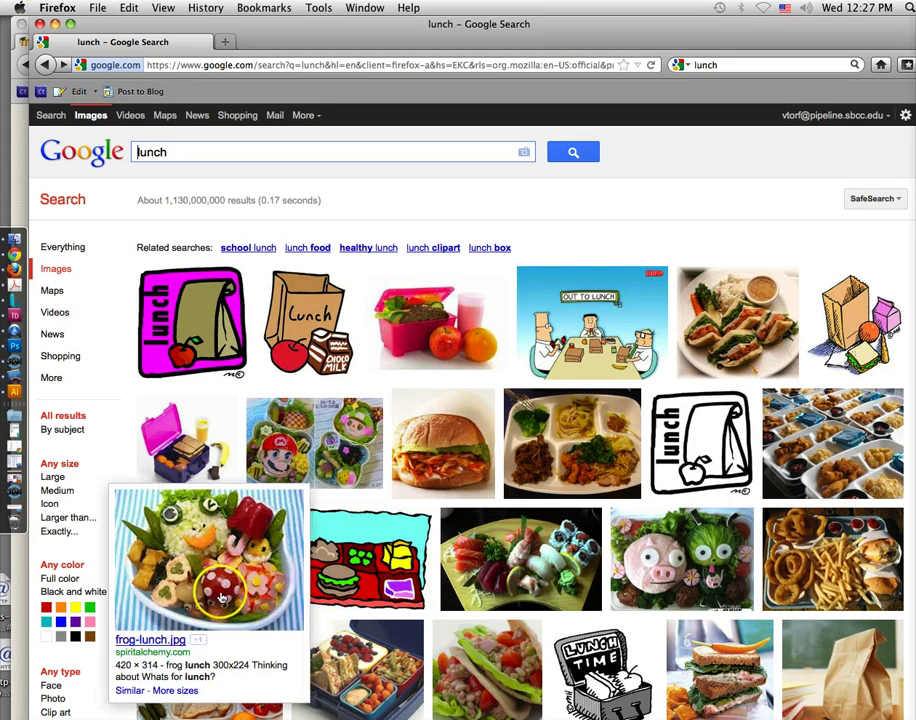
Switch back to the blank landscape document in InDesign and collapse the Page Transitions panel.
{"action": "scroll", "coordinate": [406, 597], "scroll_direction": "down", "scroll_amount": 3}
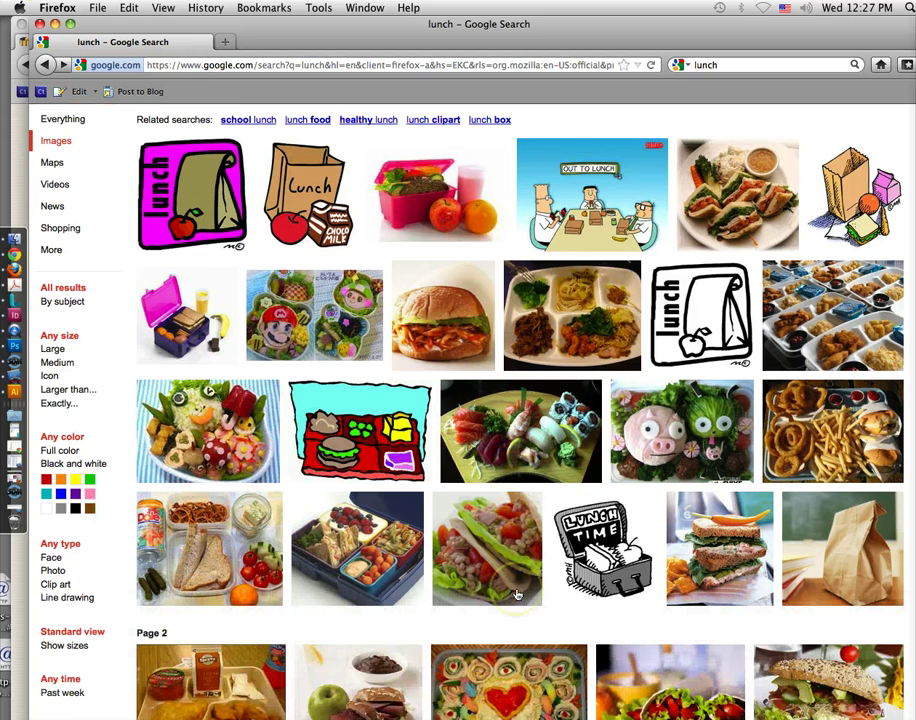
{"action": "scroll", "coordinate": [517, 595], "scroll_direction": "down", "scroll_amount": 2}
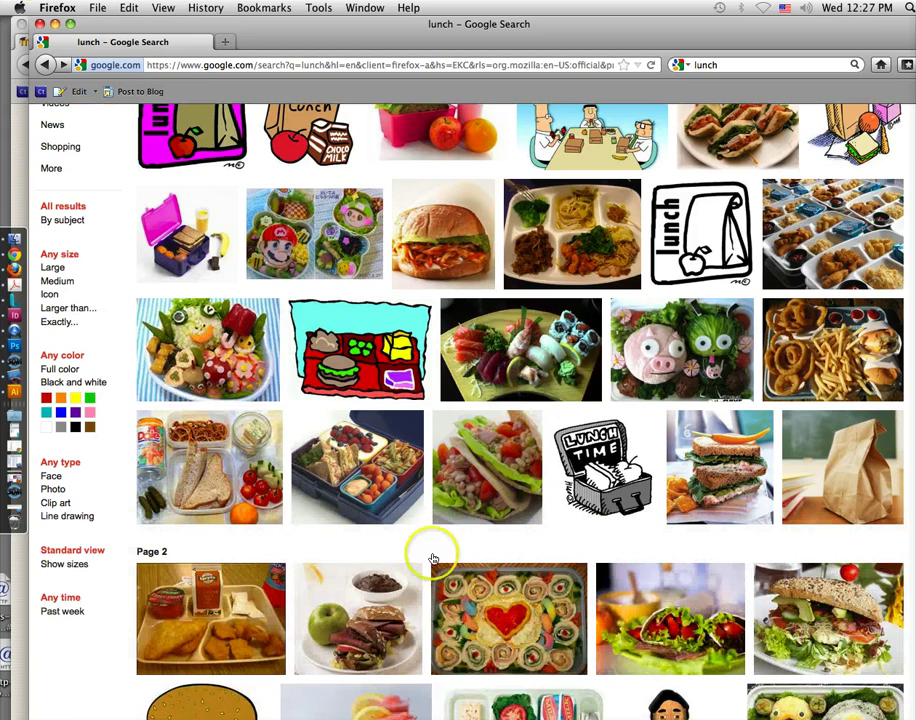
{"action": "left_click", "coordinate": [13, 318]}
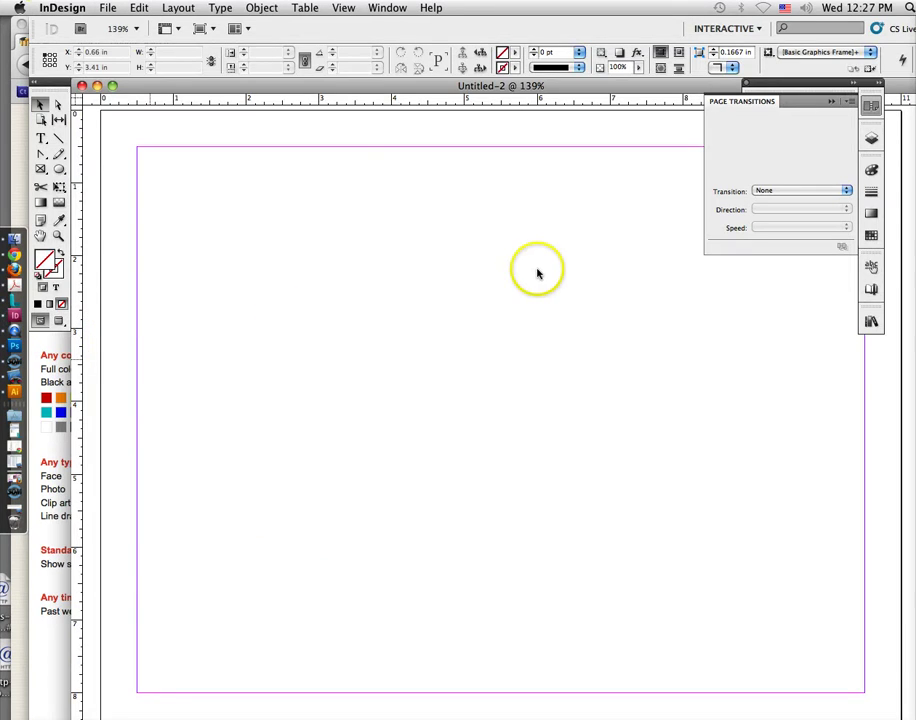
{"action": "left_click_drag", "start_coordinate": [215, 249], "coordinate": [389, 380]}
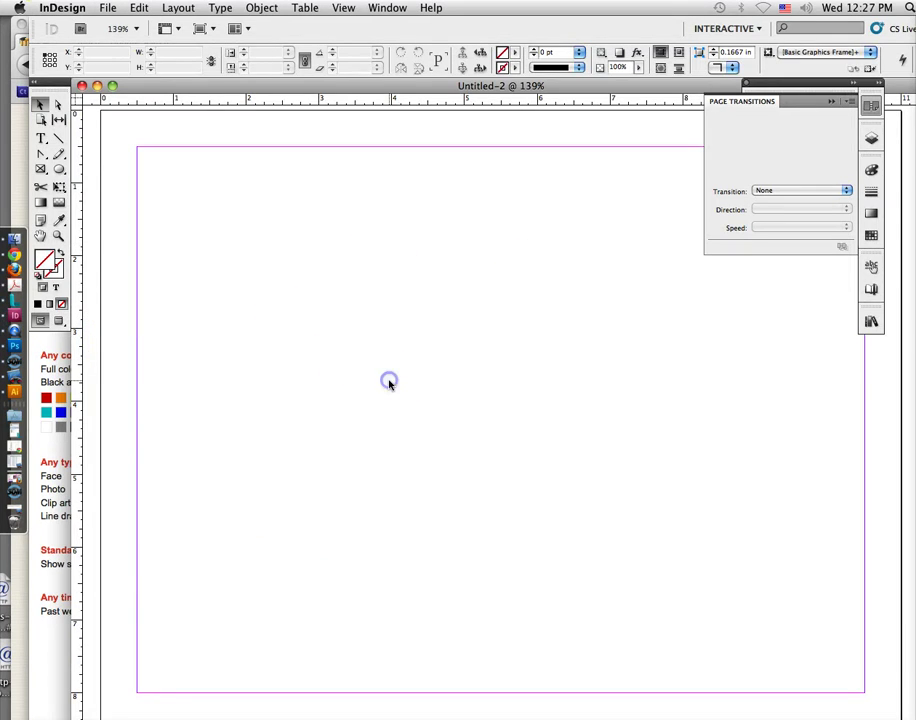
{"action": "key", "text": "super+alt+space"}
{"action": "left_click", "coordinate": [389, 380]}
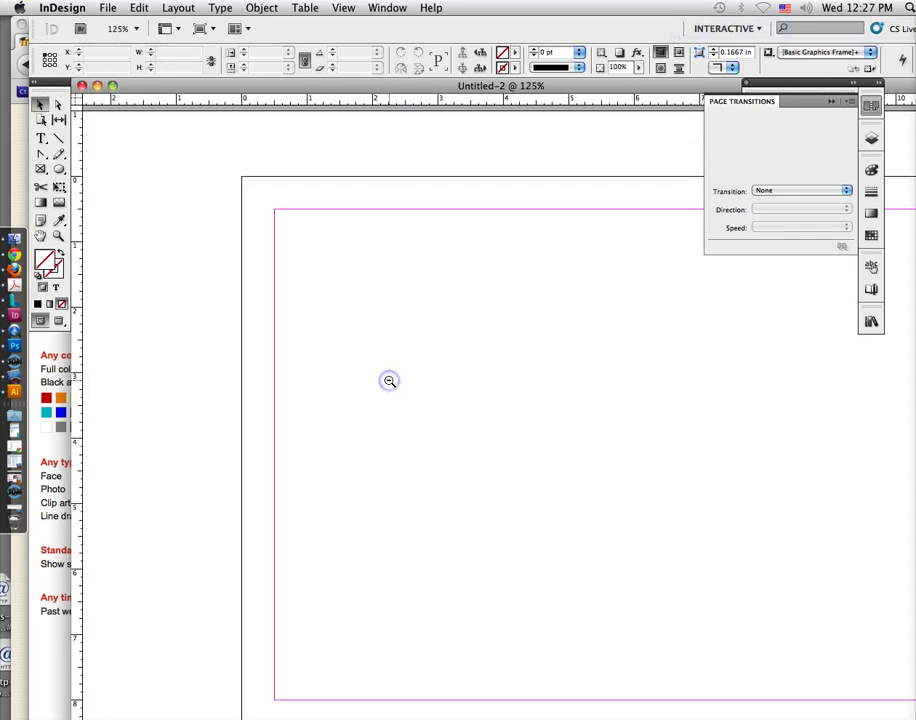
{"action": "left_click_drag", "start_coordinate": [585, 403], "coordinate": [444, 363]}
{"action": "left_click", "coordinate": [831, 100]}
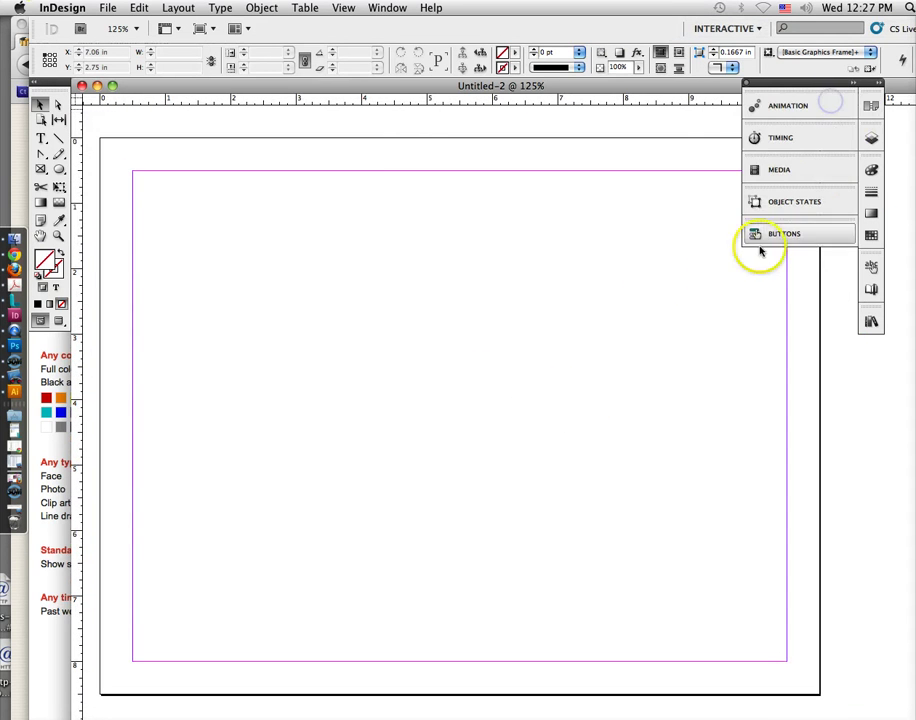
Place images-1.jpg, images.jpg and frog-lunch.jpg from the Desktop, stacked at the upper-left corner of the page margins.
{"action": "left_click", "coordinate": [107, 8]}
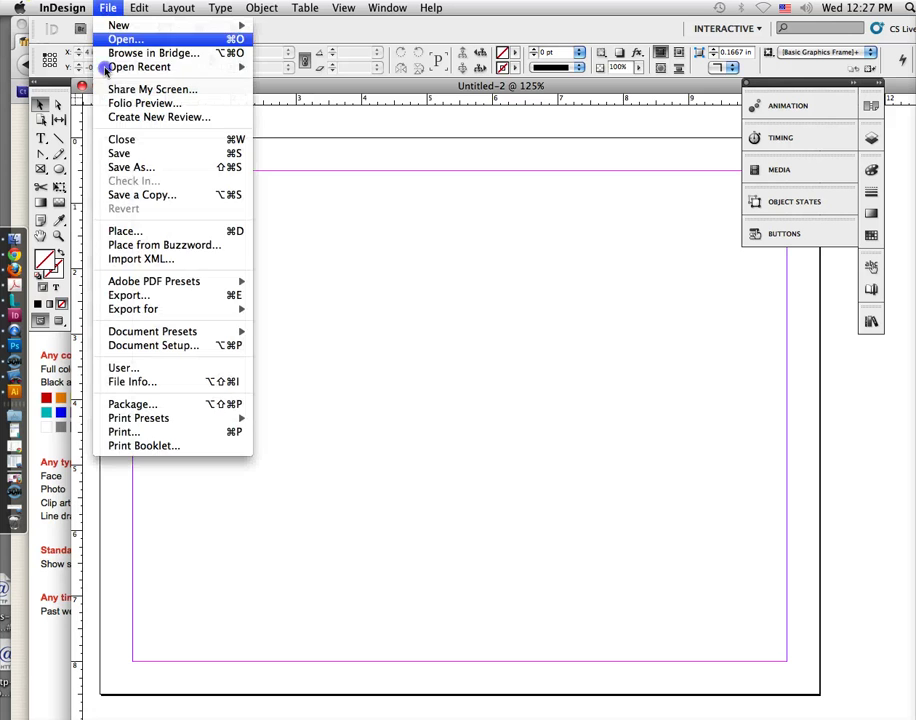
{"action": "left_click", "coordinate": [125, 231]}
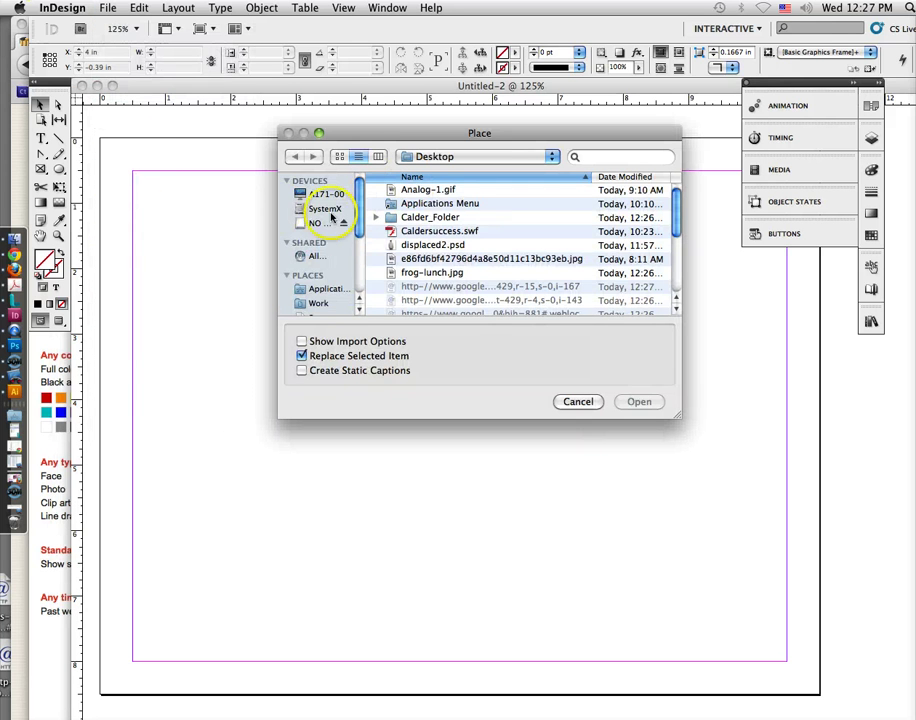
{"action": "scroll", "coordinate": [318, 302], "scroll_direction": "down", "scroll_amount": 3}
{"action": "left_click", "coordinate": [318, 303]}
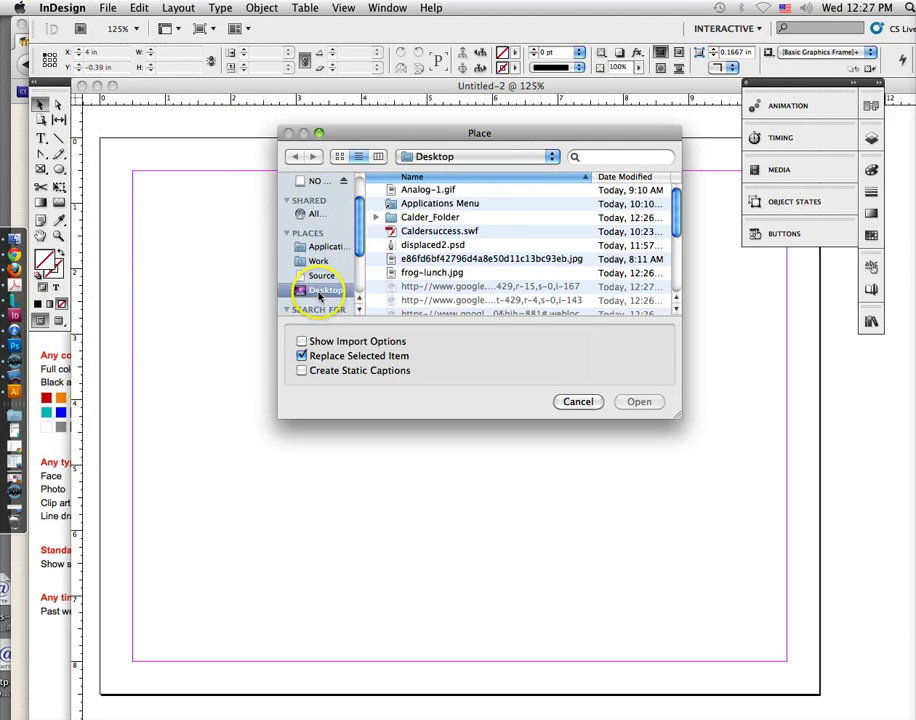
{"action": "left_click", "coordinate": [613, 178]}
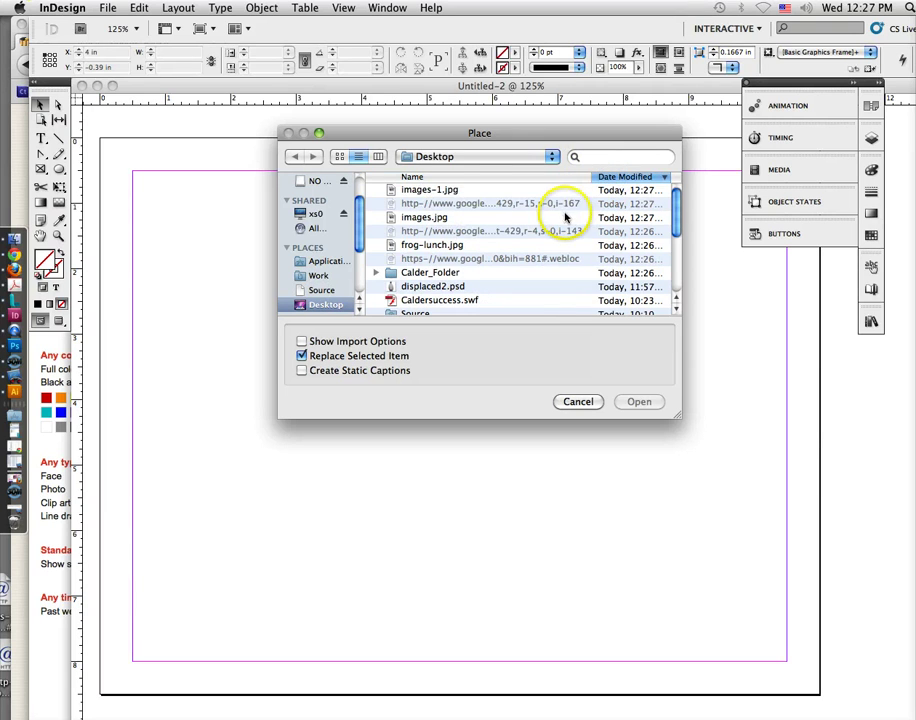
{"action": "left_click", "coordinate": [410, 190]}
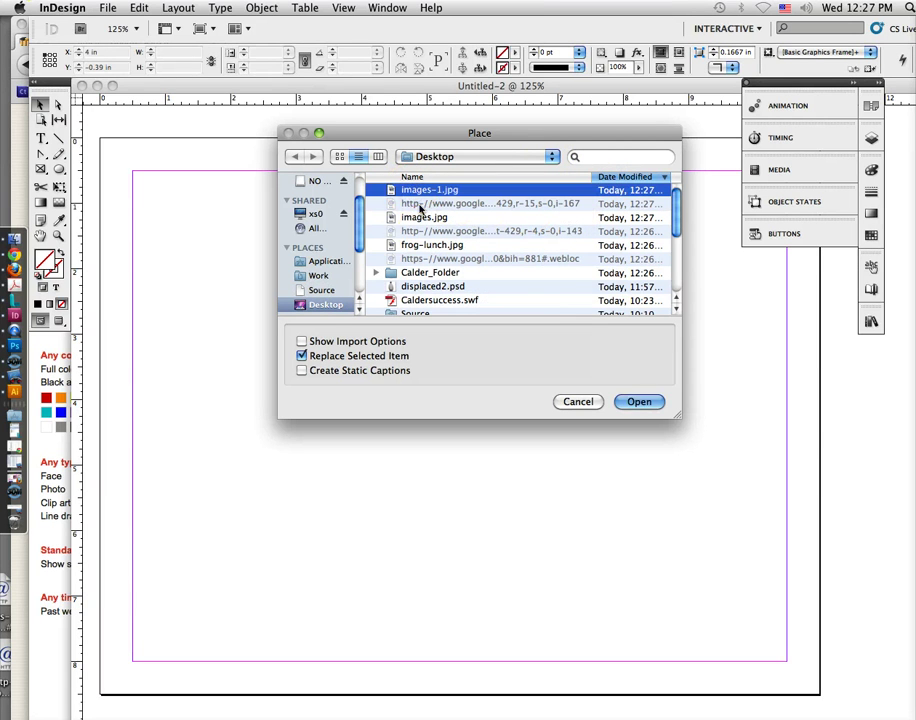
{"action": "left_click", "coordinate": [422, 247], "text": "shift"}
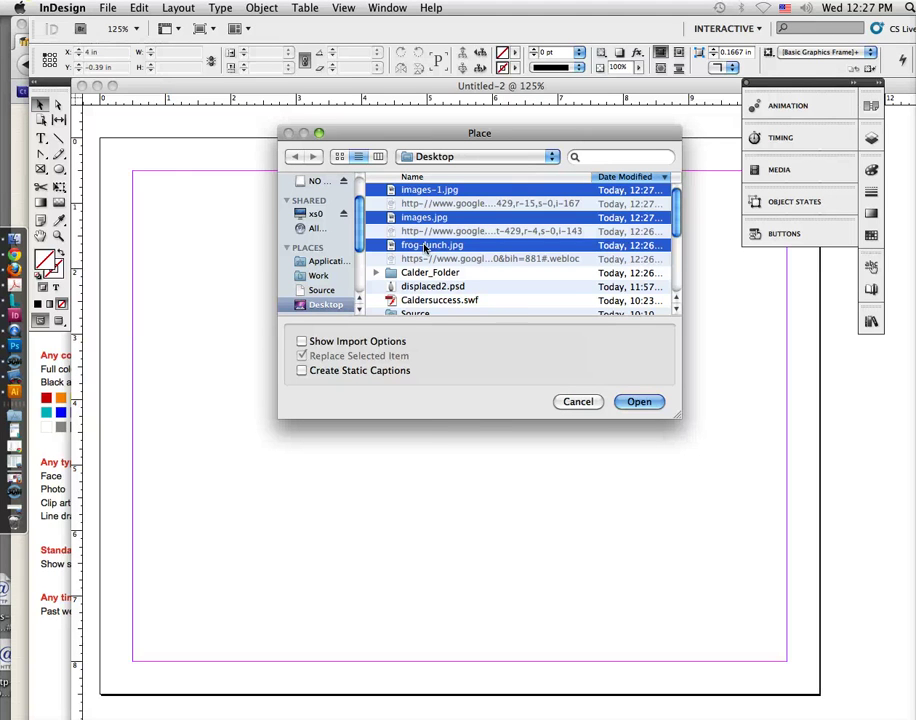
{"action": "key", "text": "Return"}
{"action": "left_click", "coordinate": [133, 171]}
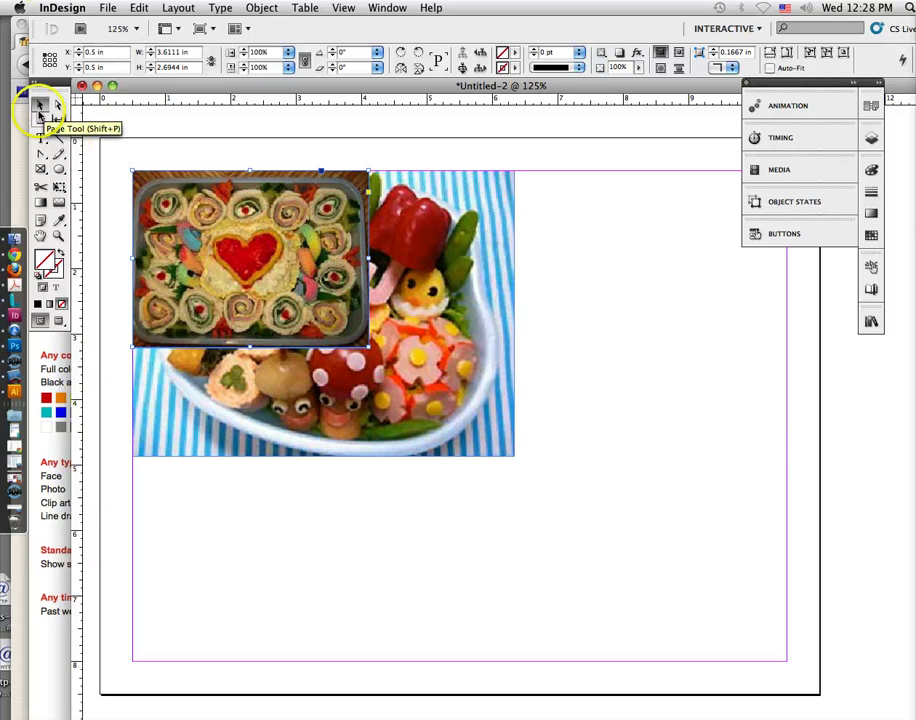
Scale the larger striped-background lunch image down to about 3.62 × 2.71 in to match the heart lunch image.
{"action": "left_click", "coordinate": [481, 418]}
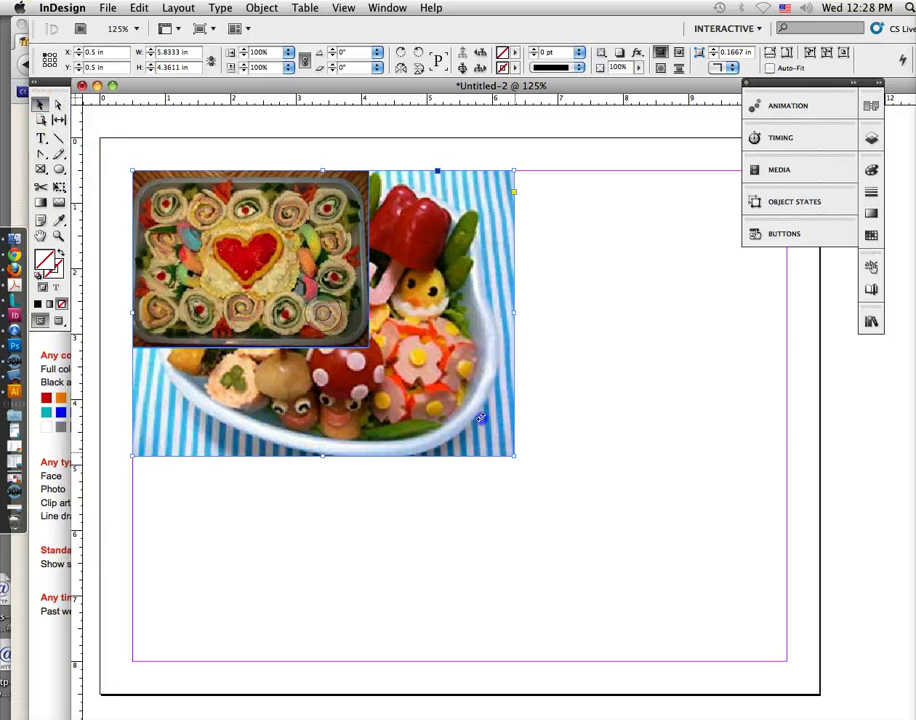
{"action": "left_click_drag", "start_coordinate": [481, 418], "coordinate": [364, 347]}
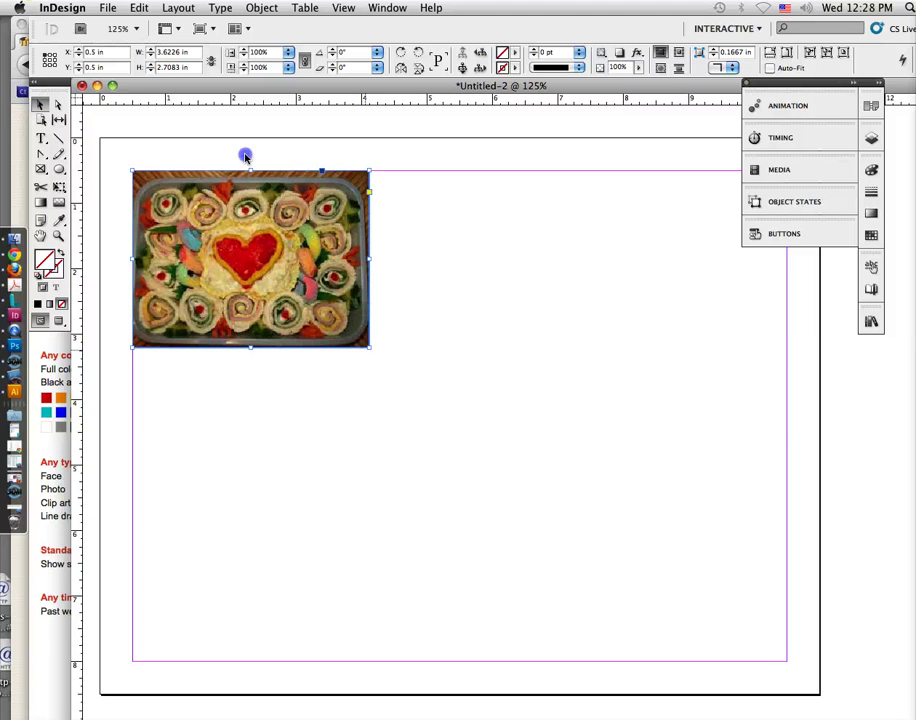
Draw an ellipse about 1.34 × 1.06 in beside the images and fill it with magenta (C 0, M 100, Y 26, K 13).
{"action": "left_click", "coordinate": [58, 168]}
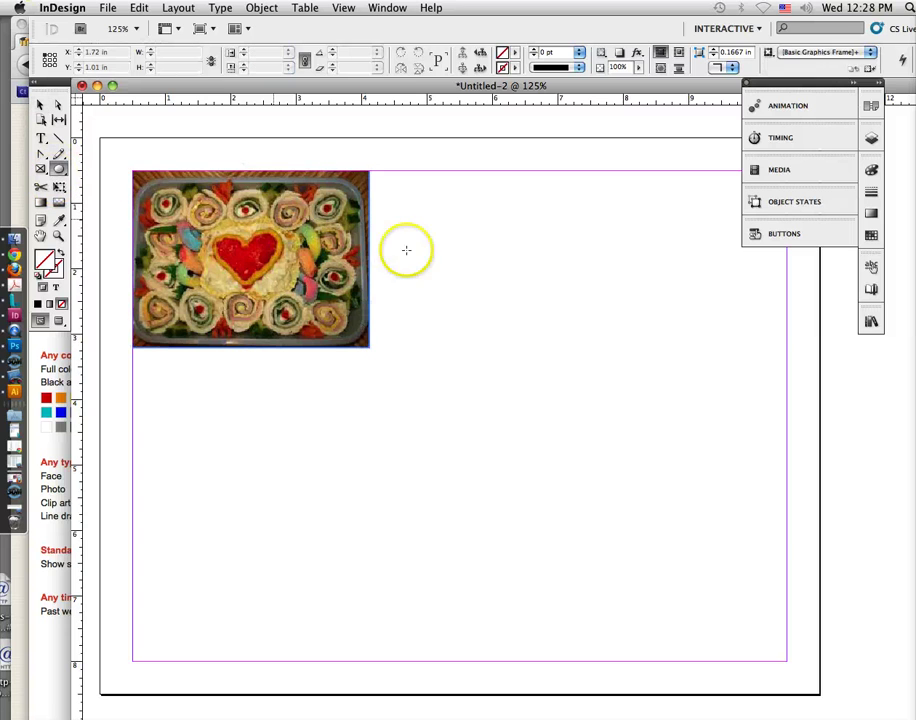
{"action": "left_click_drag", "start_coordinate": [432, 238], "coordinate": [519, 307]}
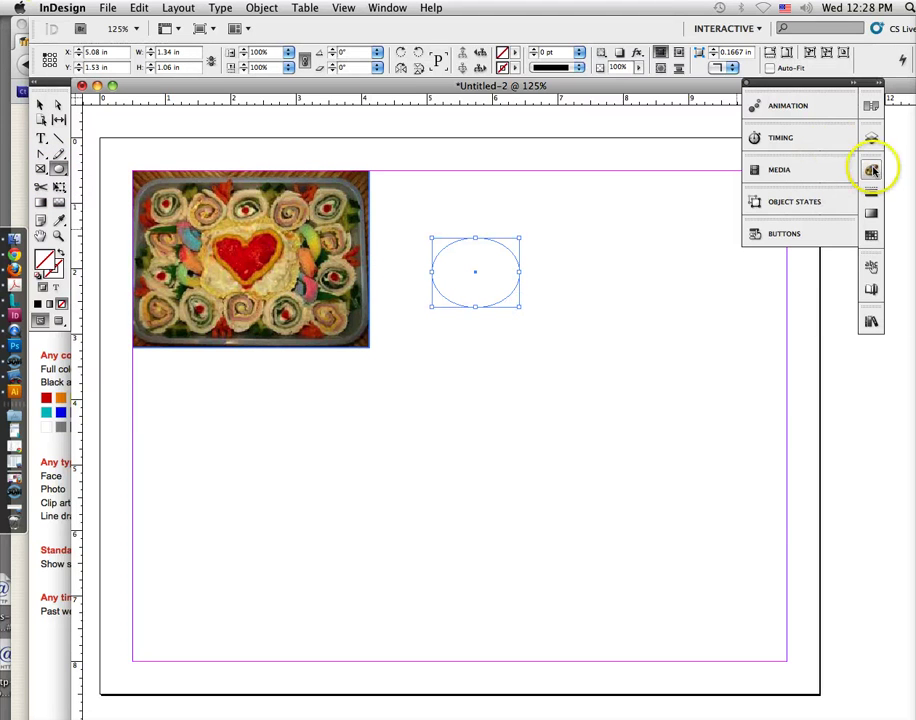
{"action": "left_click", "coordinate": [871, 170]}
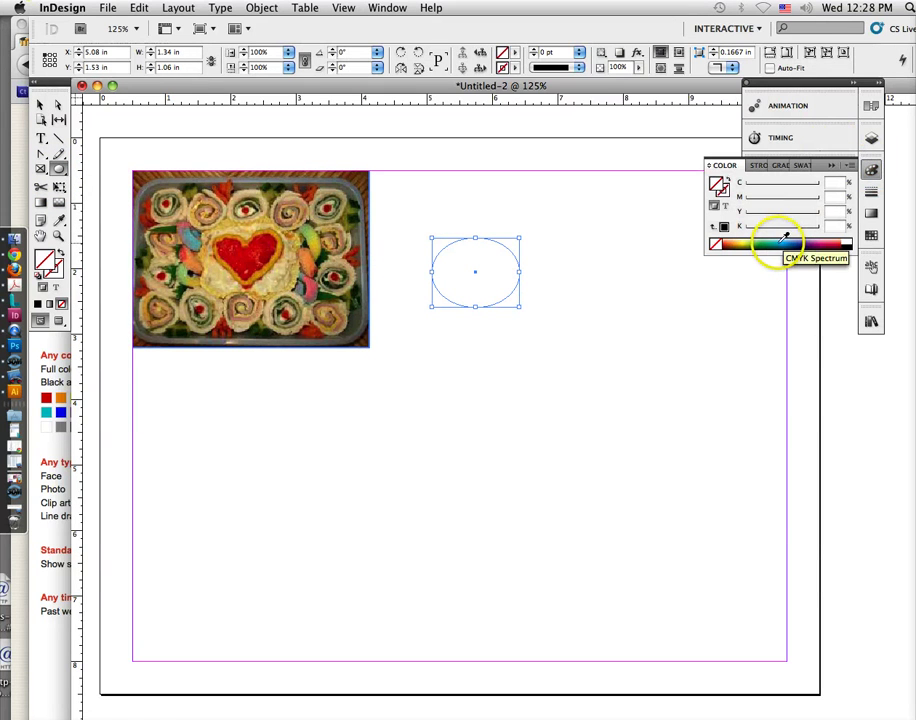
{"action": "left_click", "coordinate": [826, 241]}
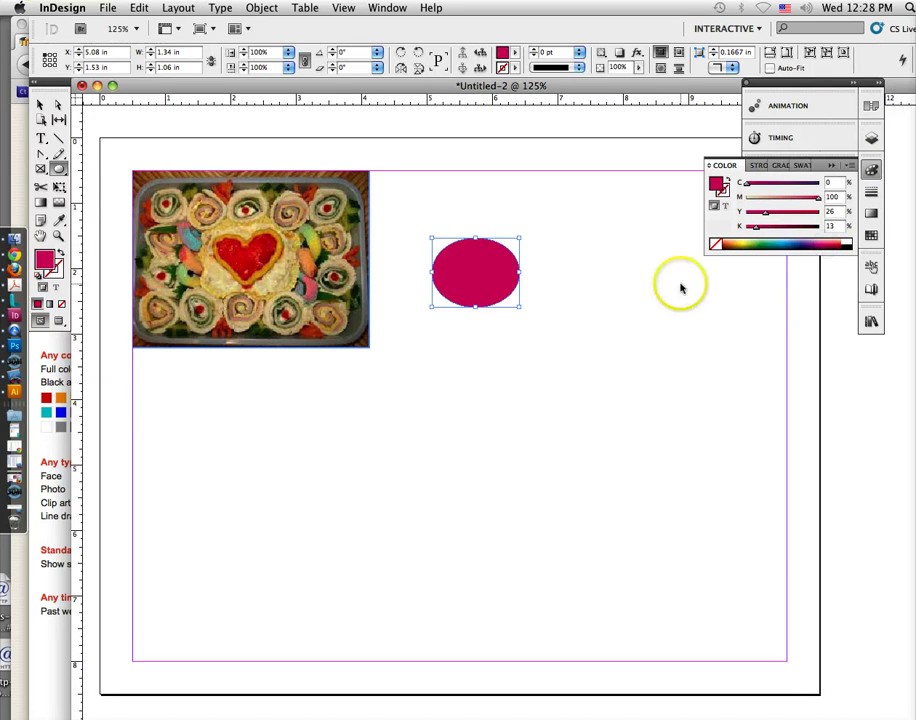
Duplicate the magenta ellipse beside the original and fill the copy with blue (C 87, M 7, Y 0, K 0).
{"action": "left_click", "coordinate": [484, 283]}
{"action": "left_click_drag", "start_coordinate": [484, 283], "coordinate": [593, 285]}
{"action": "left_click", "coordinate": [787, 241]}
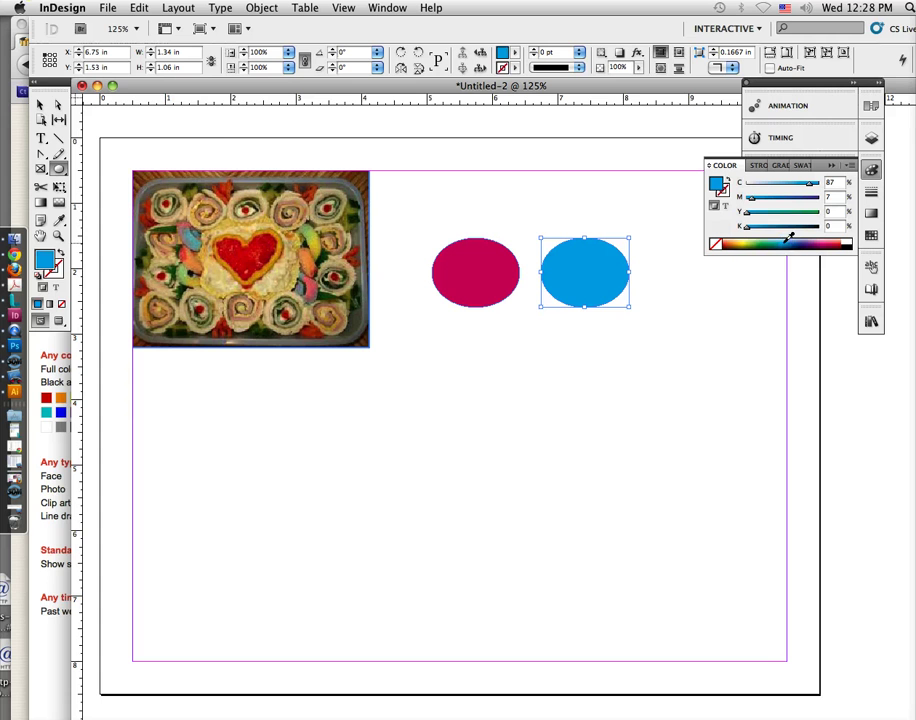
{"action": "left_click", "coordinate": [38, 104]}
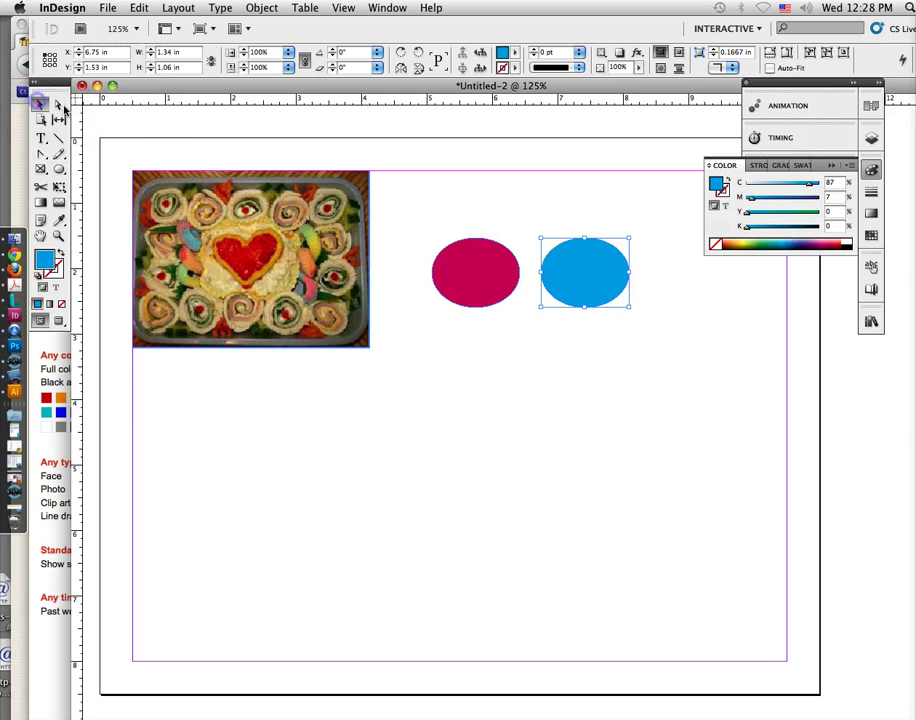
{"action": "left_click_drag", "start_coordinate": [175, 135], "coordinate": [290, 390]}
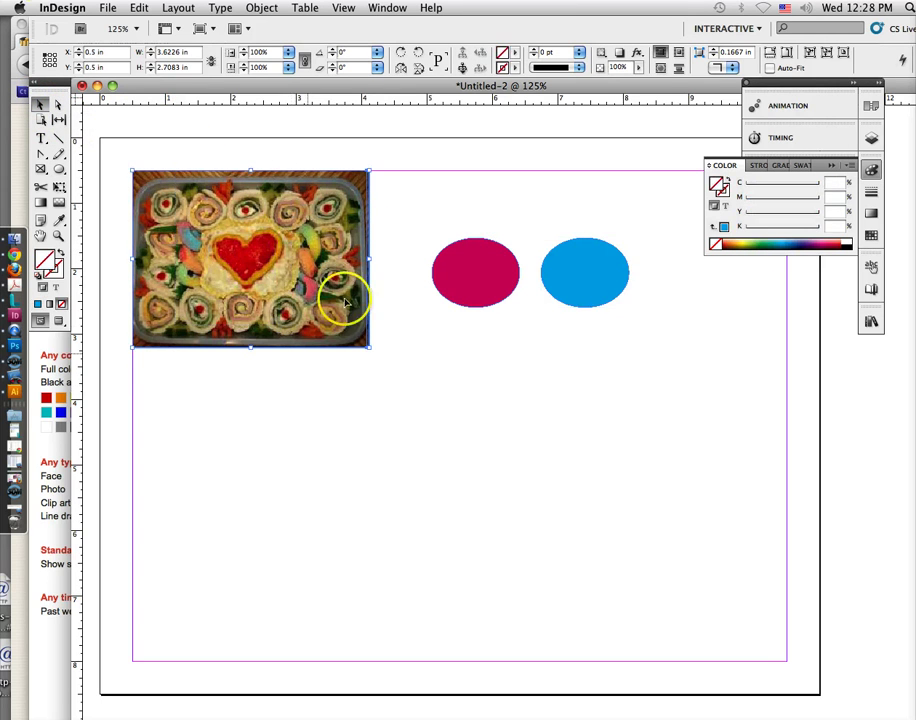
{"action": "left_click", "coordinate": [390, 222]}
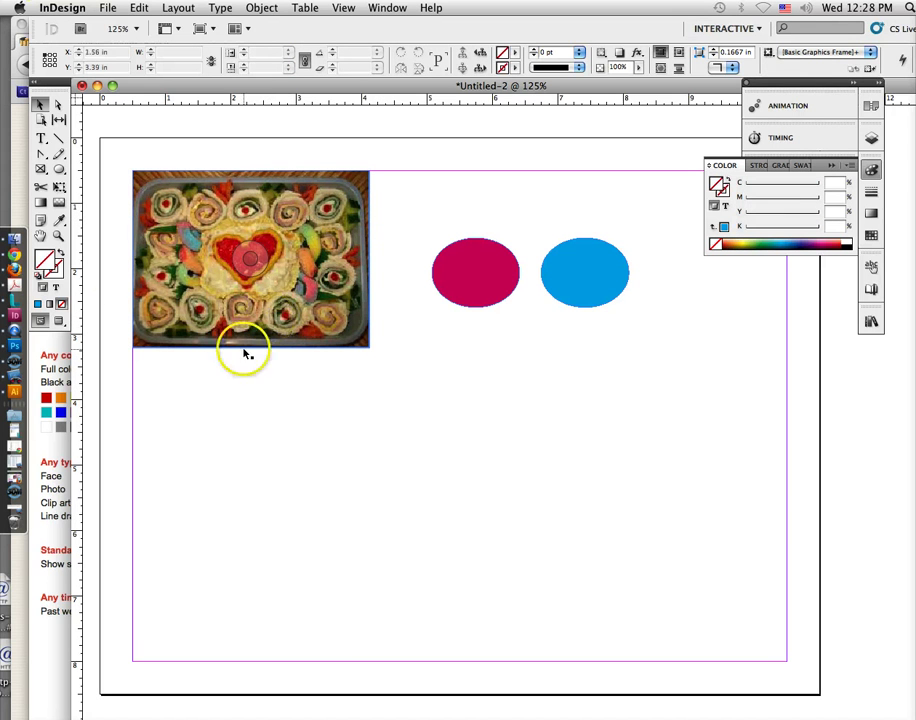
Cover the stacked images with a rectangle frame about 3.58 × 2.69 in filled yellow-green, and draw a second frame over it.
{"action": "left_click", "coordinate": [41, 169]}
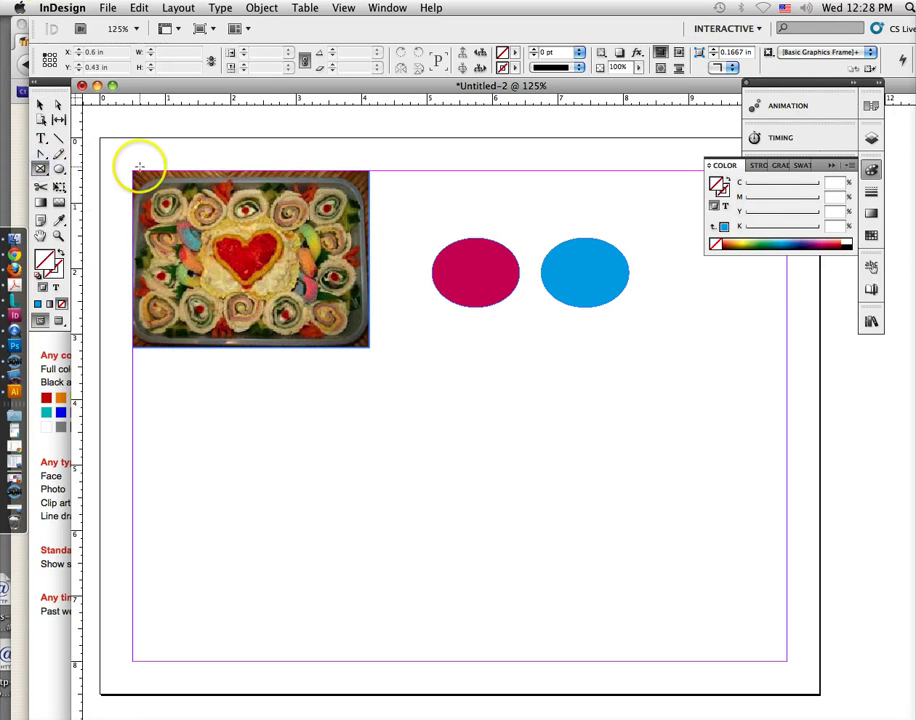
{"action": "left_click_drag", "start_coordinate": [133, 171], "coordinate": [368, 348]}
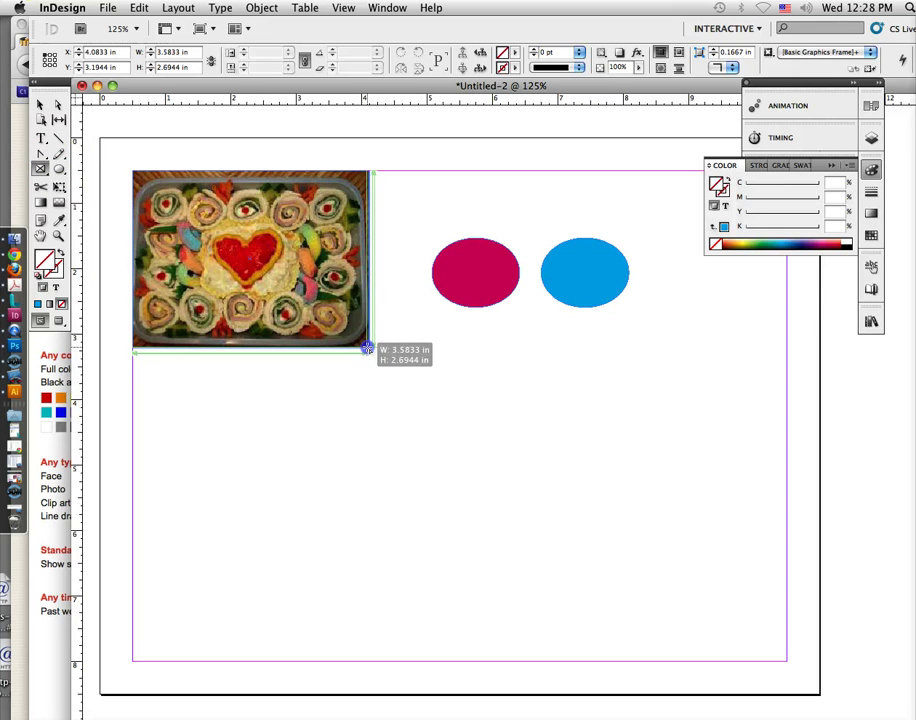
{"action": "left_click", "coordinate": [741, 243]}
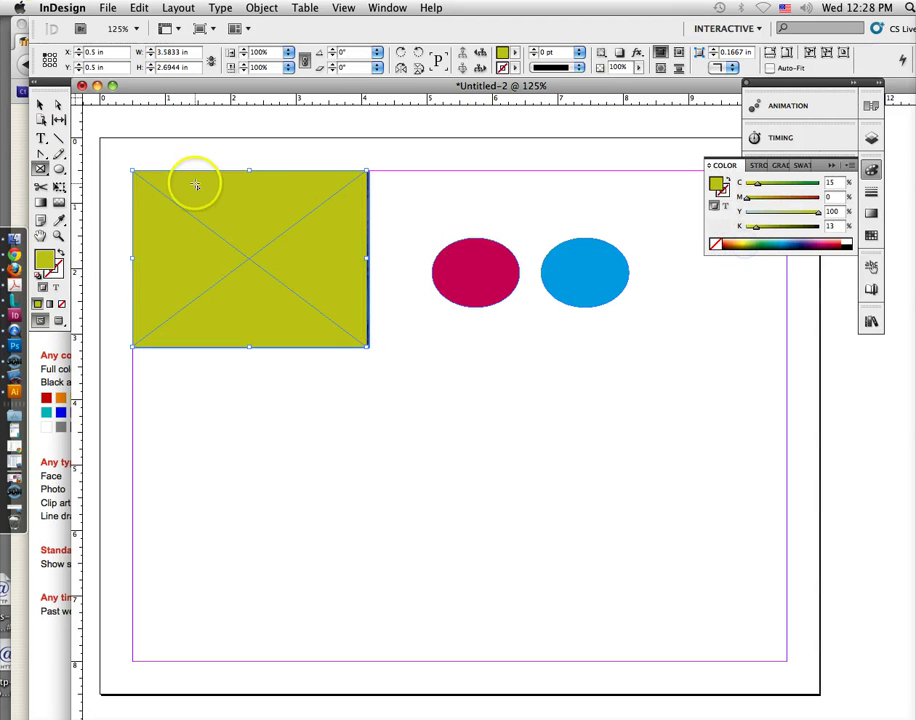
{"action": "left_click_drag", "start_coordinate": [131, 171], "coordinate": [344, 340]}
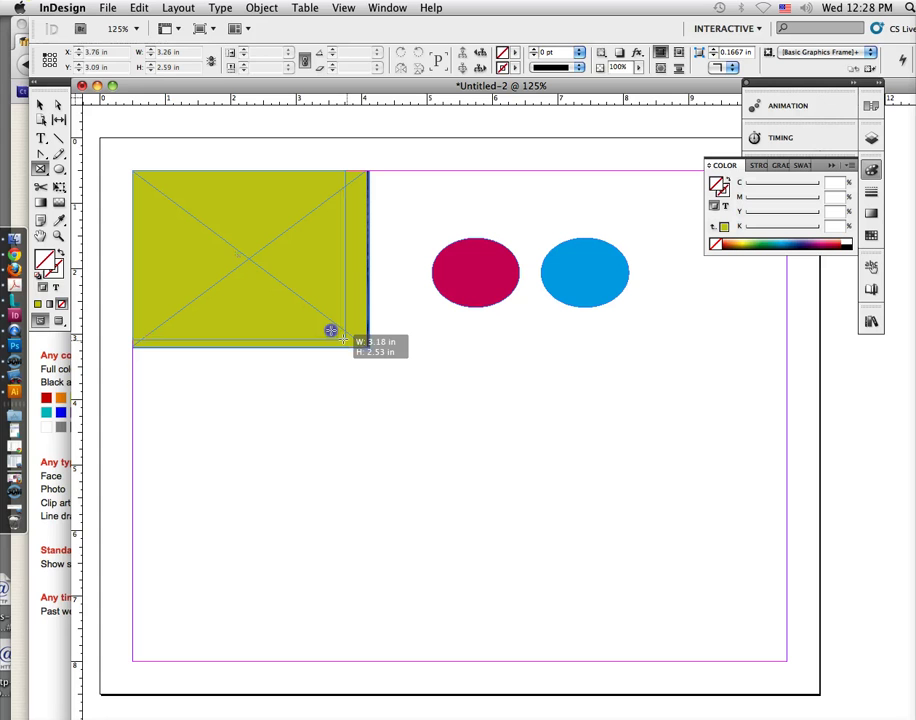
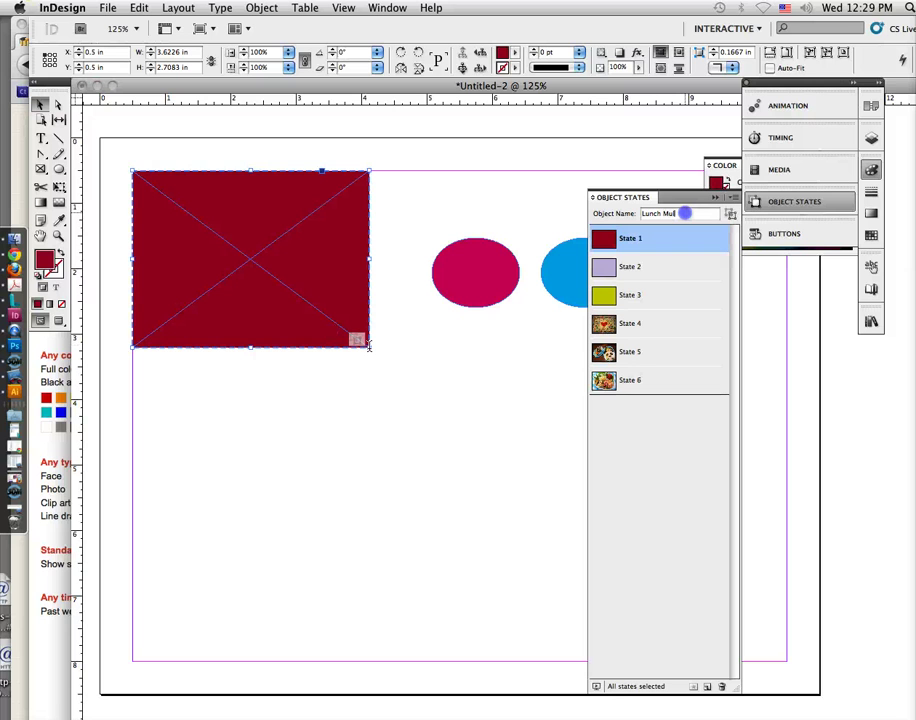
Finish entering the multi-state object's name as Lunch Multi-state.
{"action": "type", "text": "te"}
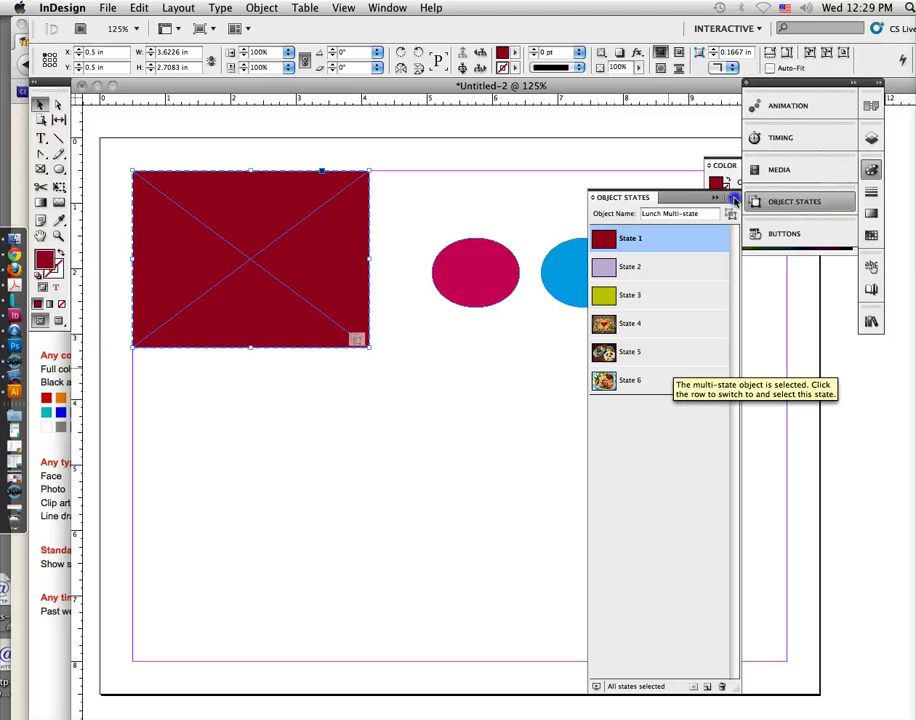
{"action": "left_click", "coordinate": [685, 213]}
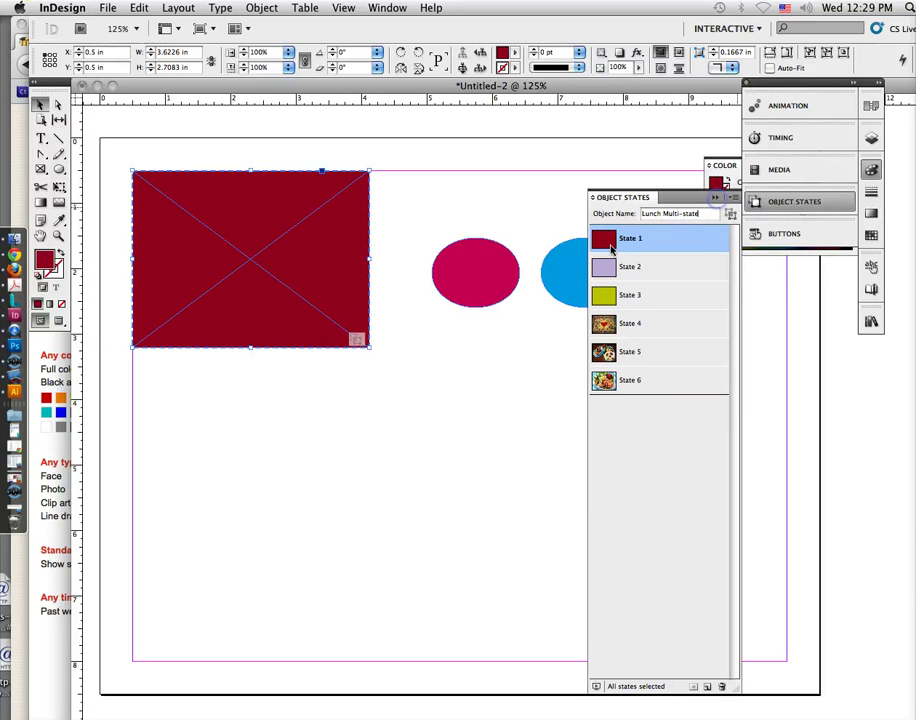
Convert the magenta ellipse to a button and name it back.
{"action": "left_click", "coordinate": [491, 288]}
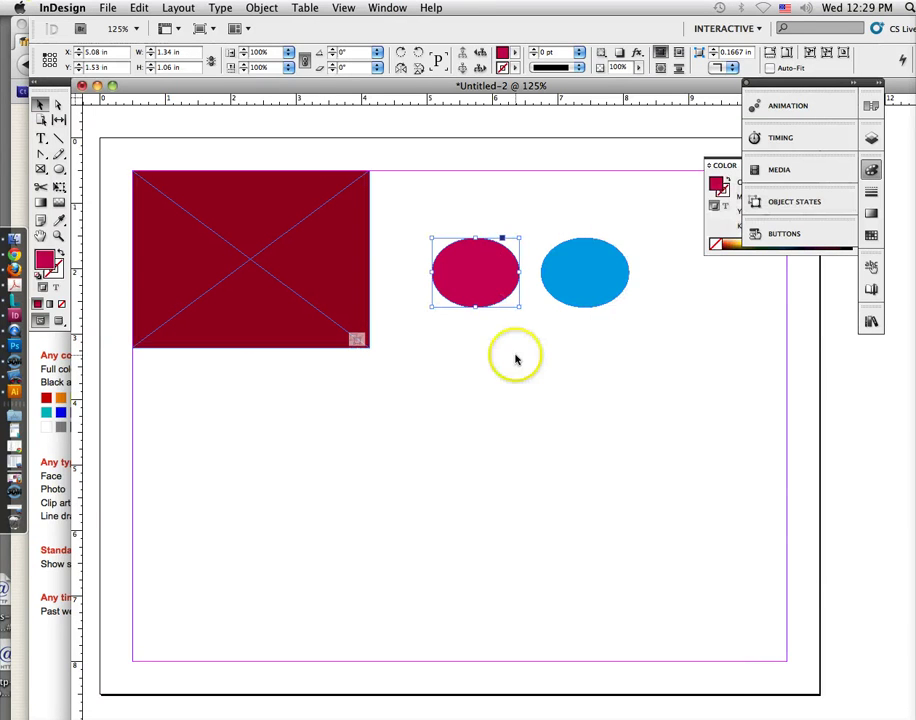
{"action": "left_click", "coordinate": [785, 235]}
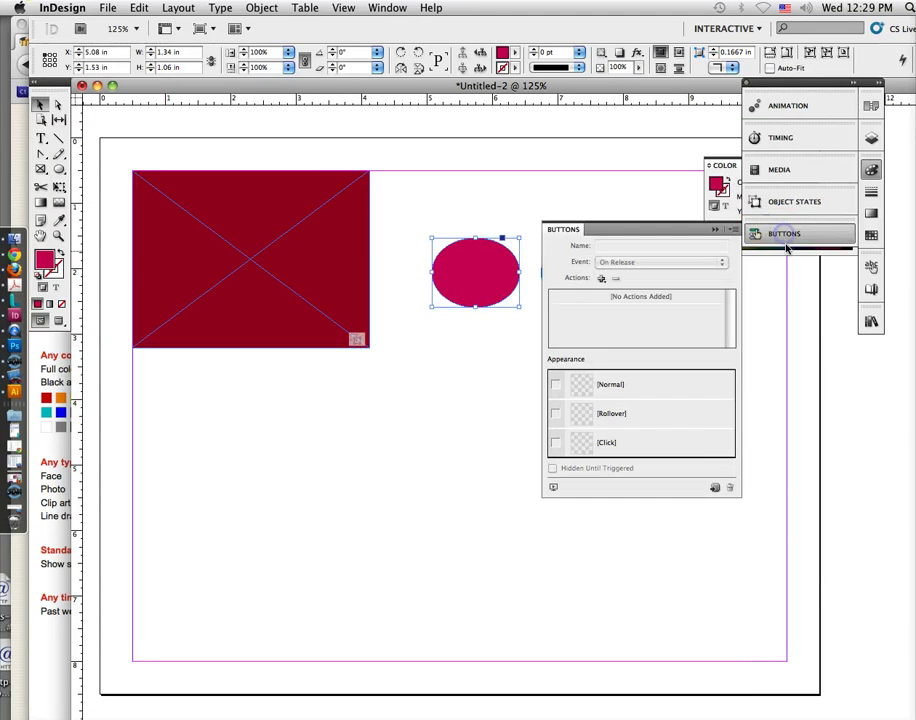
{"action": "left_click", "coordinate": [714, 489]}
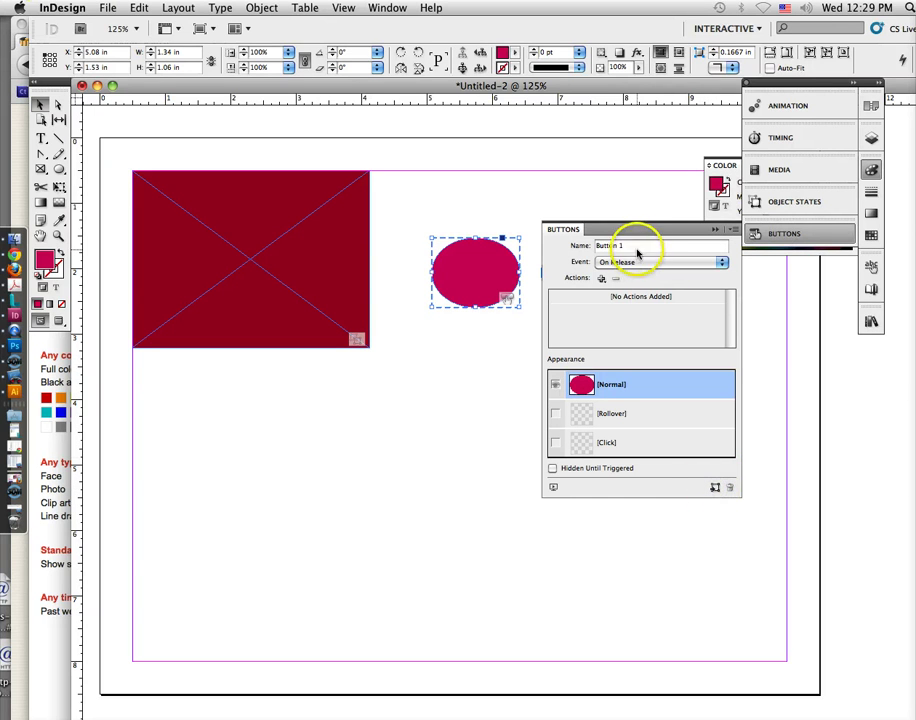
{"action": "left_click", "coordinate": [637, 247]}
{"action": "type", "text": "back"}
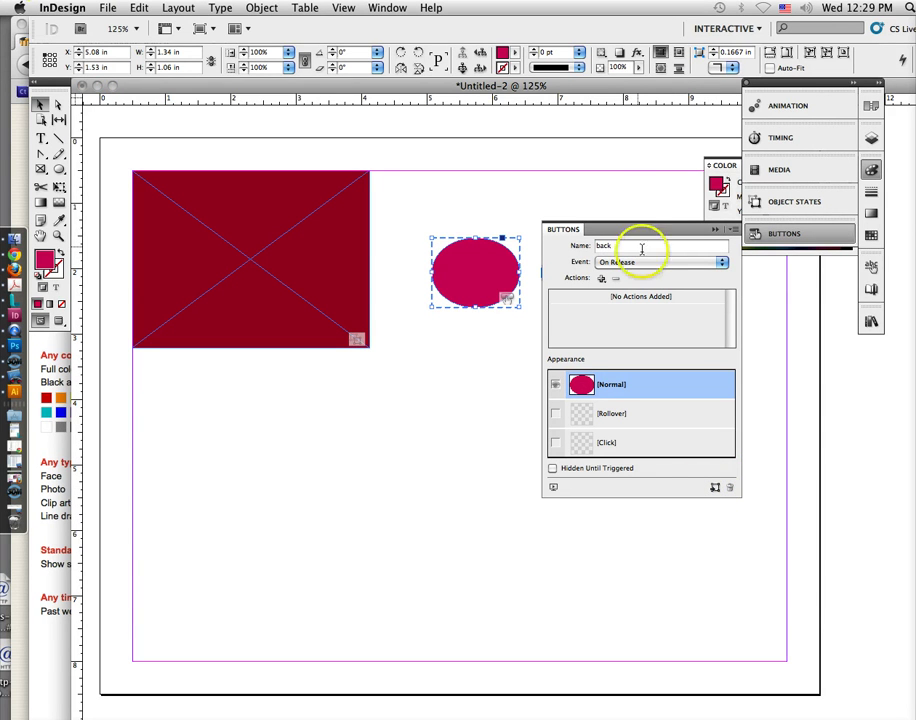
Add a Go To Previous State action to the back button, targeting the multi-state object on release.
{"action": "left_click", "coordinate": [601, 278]}
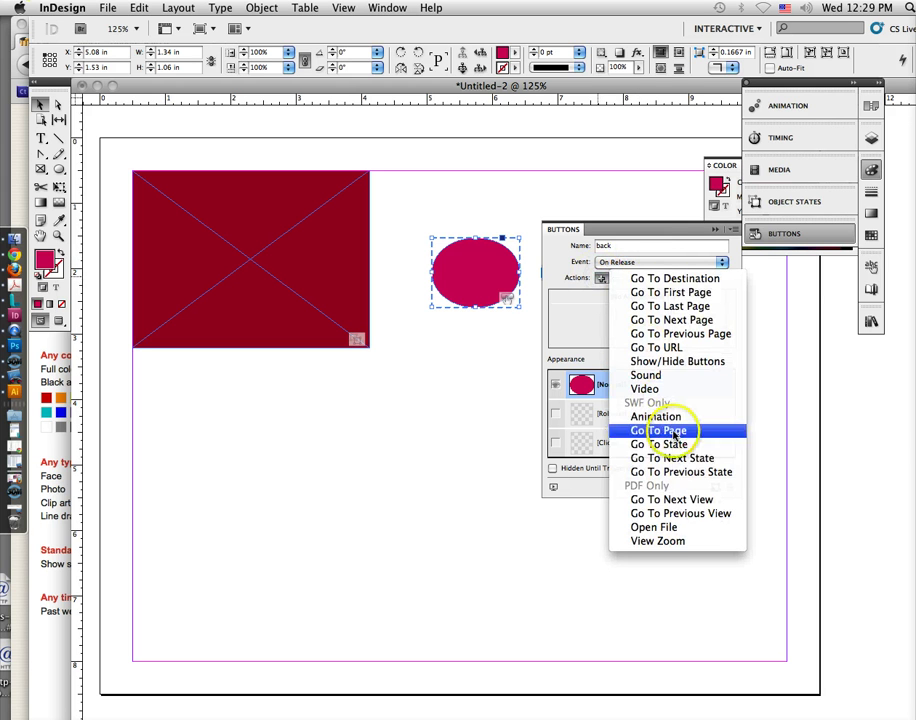
{"action": "left_click", "coordinate": [678, 472]}
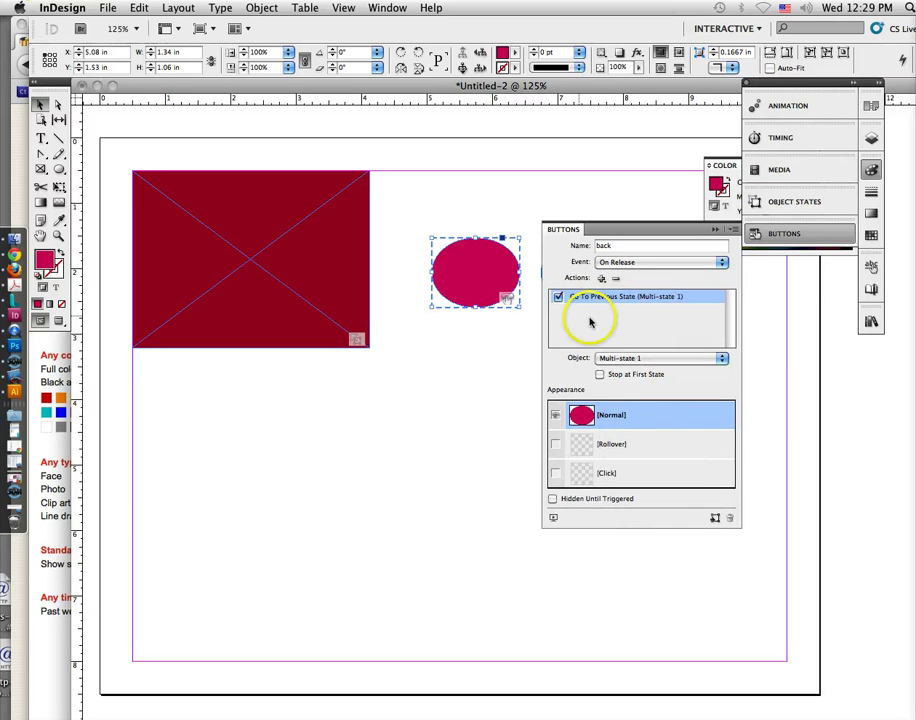
{"action": "left_click", "coordinate": [624, 362]}
{"action": "left_click", "coordinate": [627, 362]}
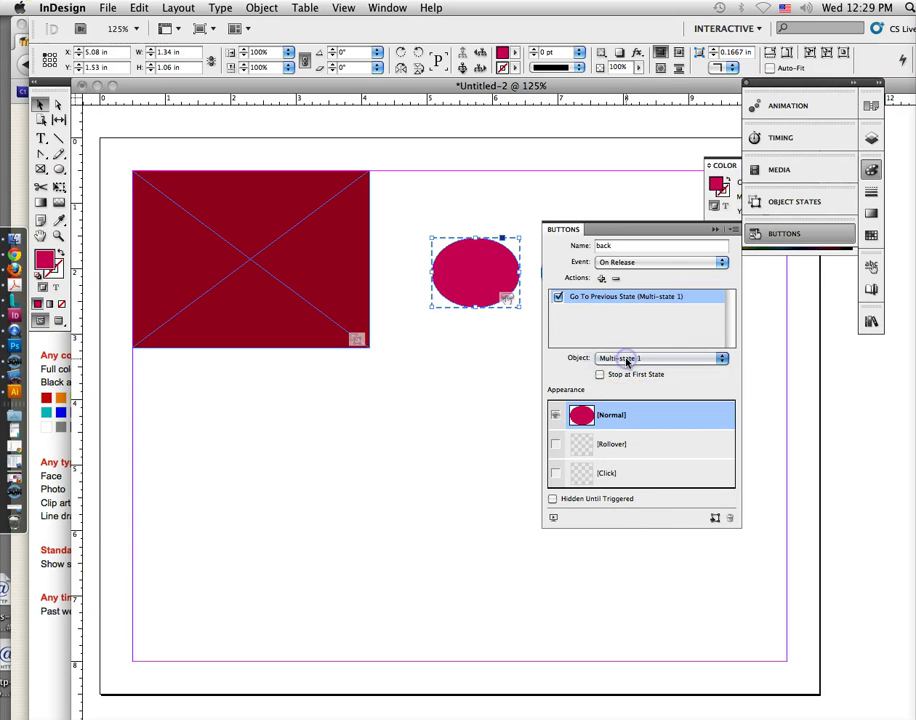
Rename the six-state lunch object to lunch multi state.
{"action": "left_click", "coordinate": [800, 203]}
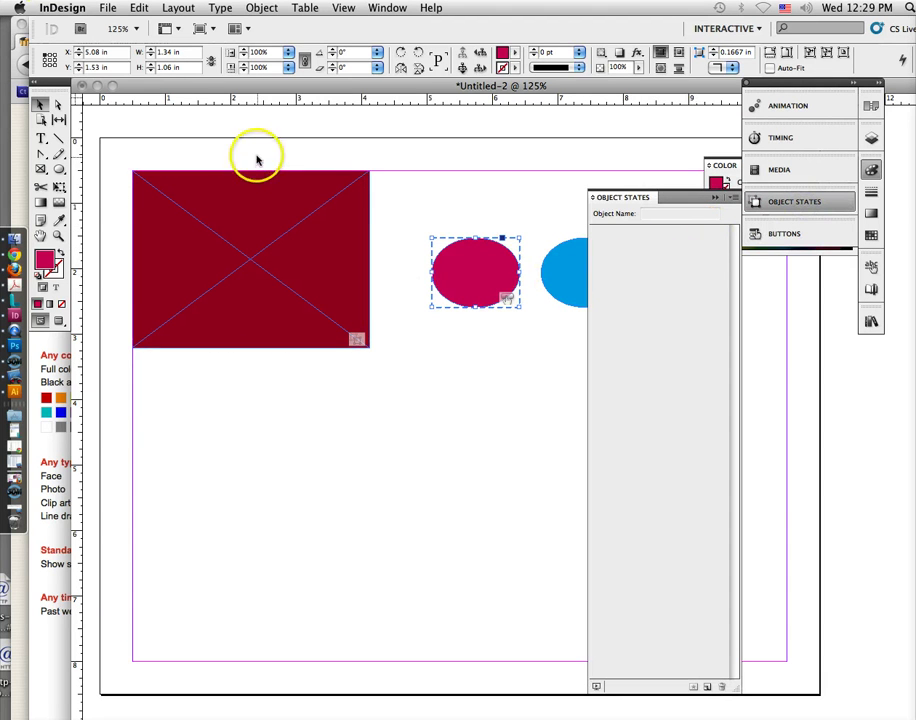
{"action": "left_click", "coordinate": [296, 254]}
{"action": "triple_click", "coordinate": [676, 216]}
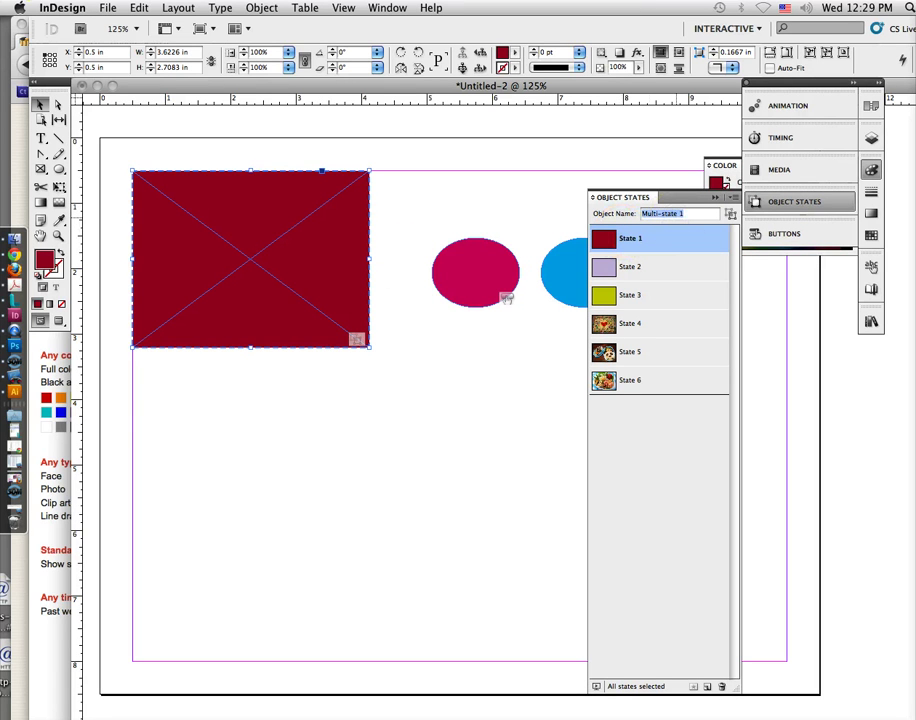
{"action": "type", "text": "lunch multi state"}
{"action": "left_click", "coordinate": [667, 216]}
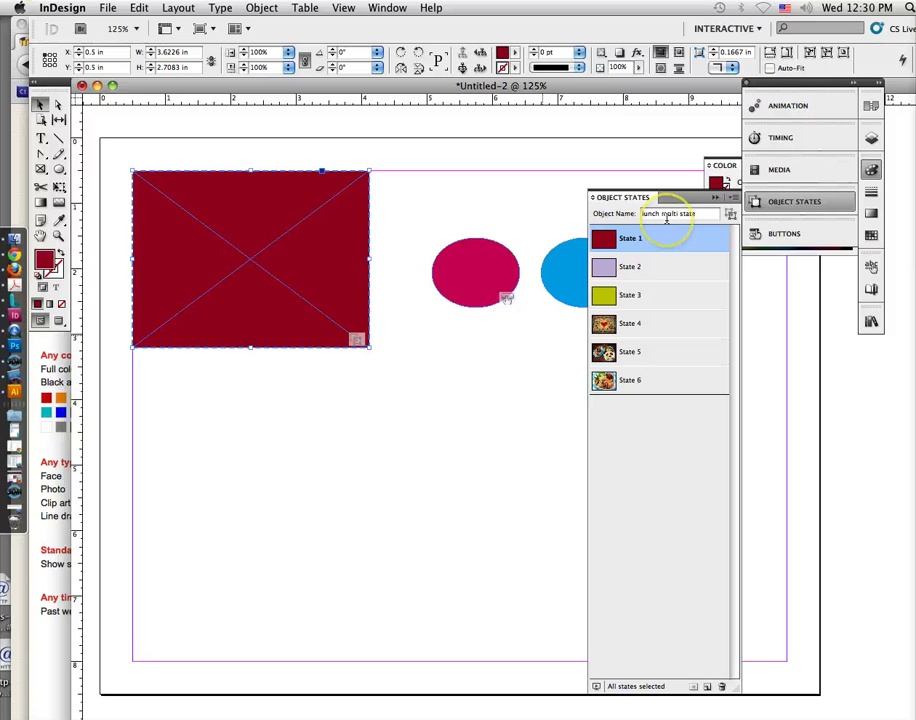
Detach the Buttons panel and float it below the two ellipses.
{"action": "left_click_drag", "start_coordinate": [784, 233], "coordinate": [507, 376]}
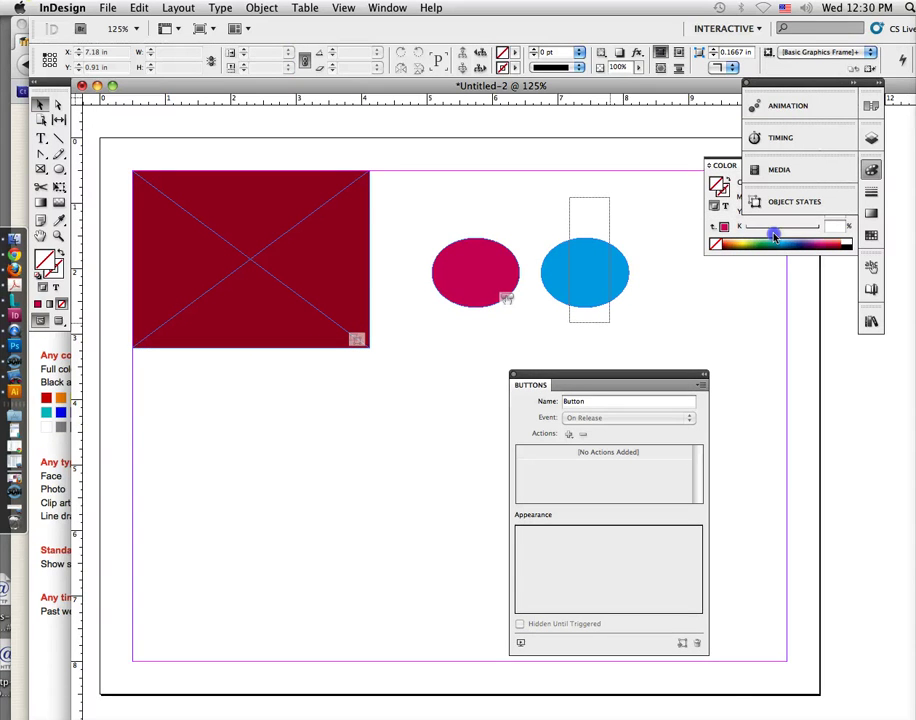
Convert the blue ellipse to a button and name it Next lunch button.
{"action": "left_click", "coordinate": [590, 255]}
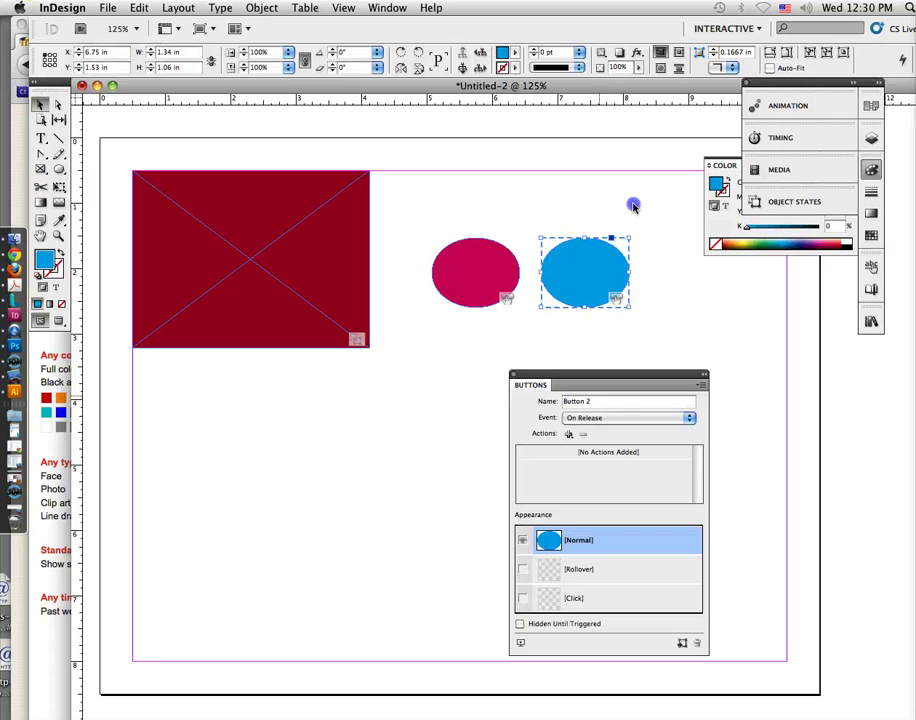
{"action": "type", "text": "Ne"}
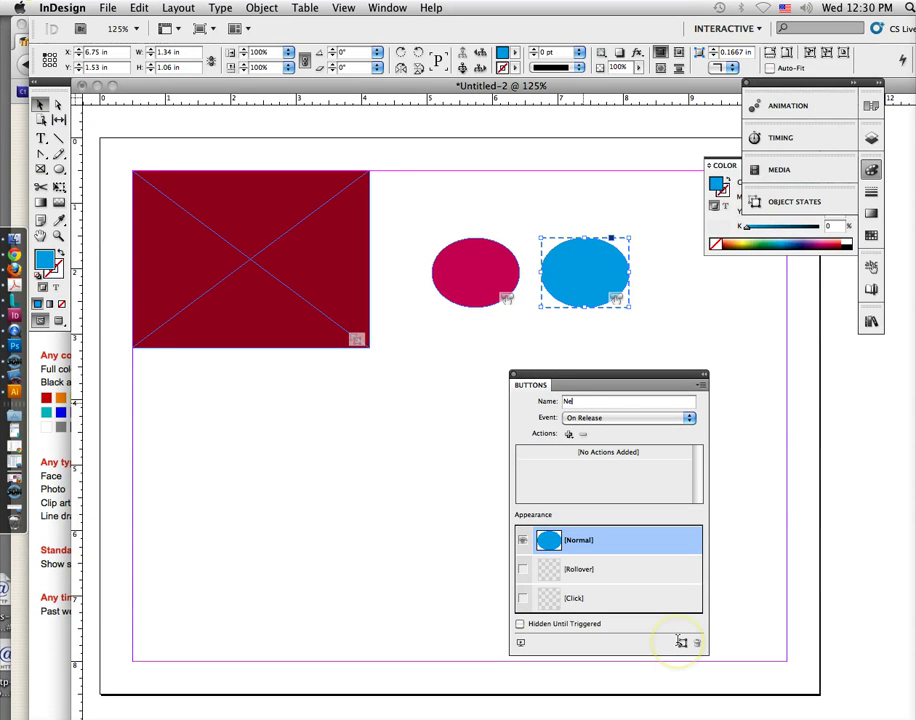
{"action": "type", "text": "xt Lunch button"}
Add a Go To Next State action targeting lunch multi state on release, and move the Buttons panel clear of the ellipses.
{"action": "left_click", "coordinate": [569, 433]}
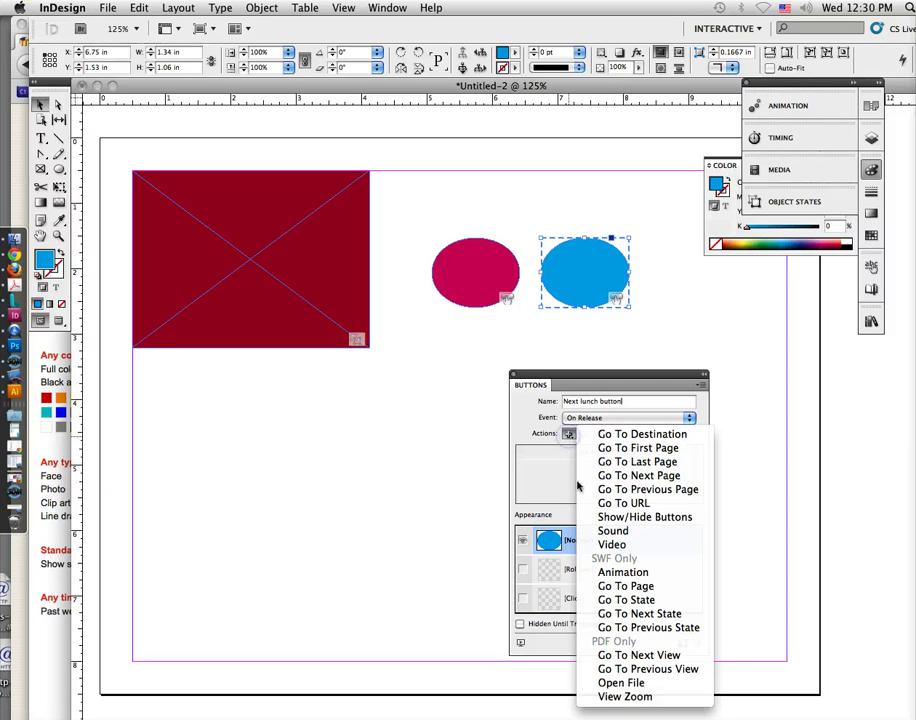
{"action": "left_click", "coordinate": [630, 613]}
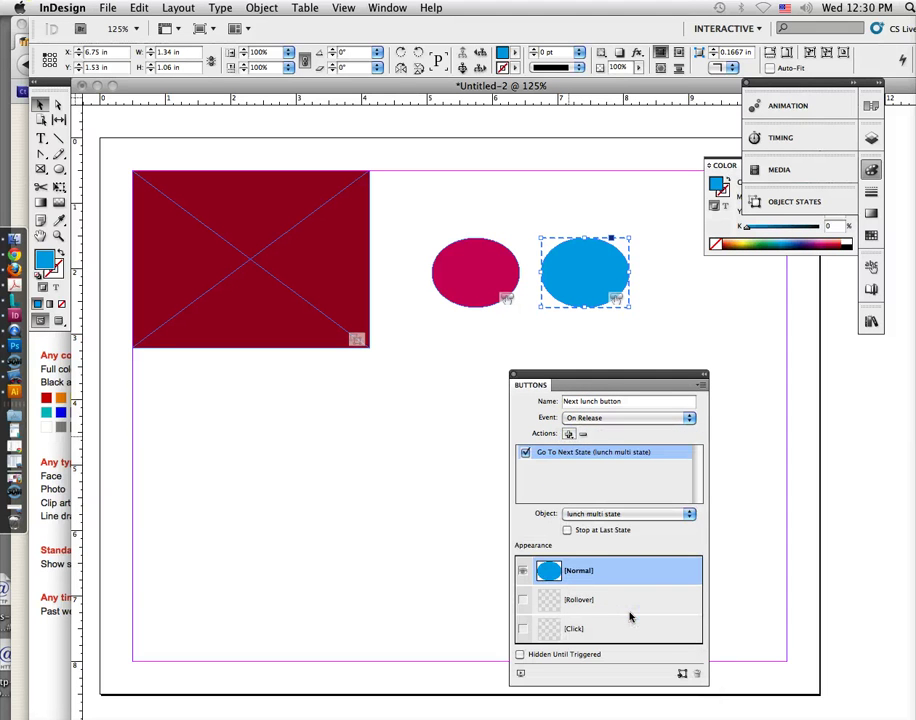
{"action": "left_click_drag", "start_coordinate": [556, 374], "coordinate": [736, 319]}
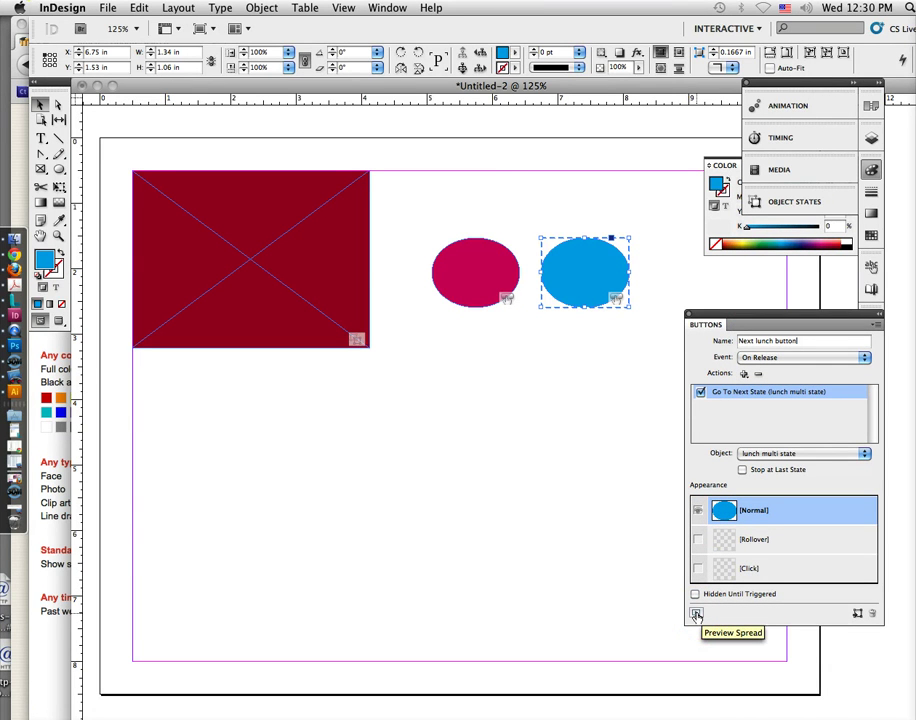
Open the interactive preview of the spread.
{"action": "left_click", "coordinate": [387, 8]}
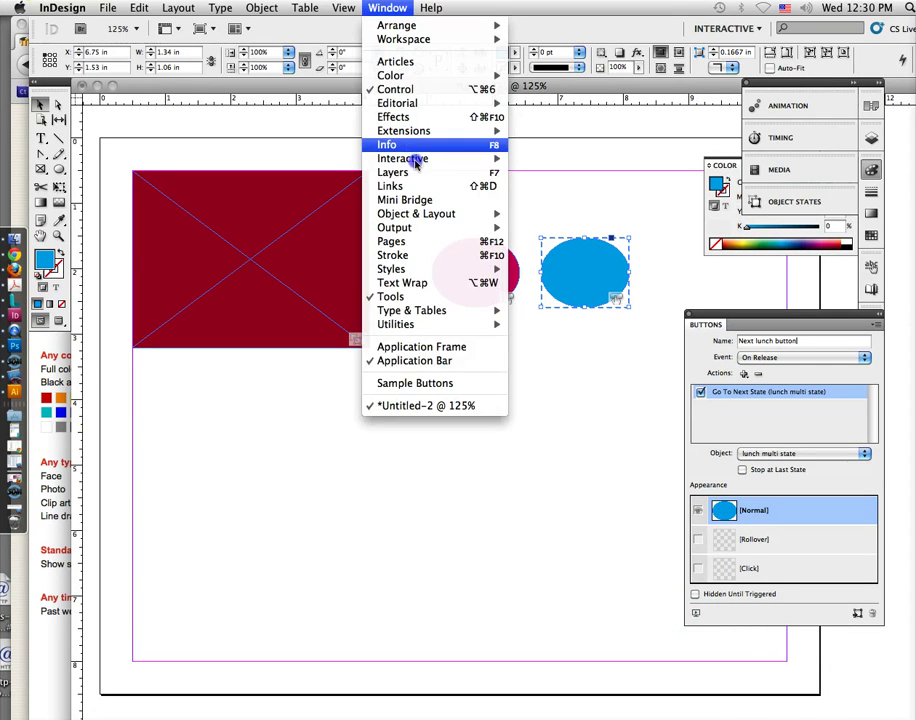
{"action": "mouse_move", "coordinate": [417, 160]}
{"action": "left_click", "coordinate": [582, 256]}
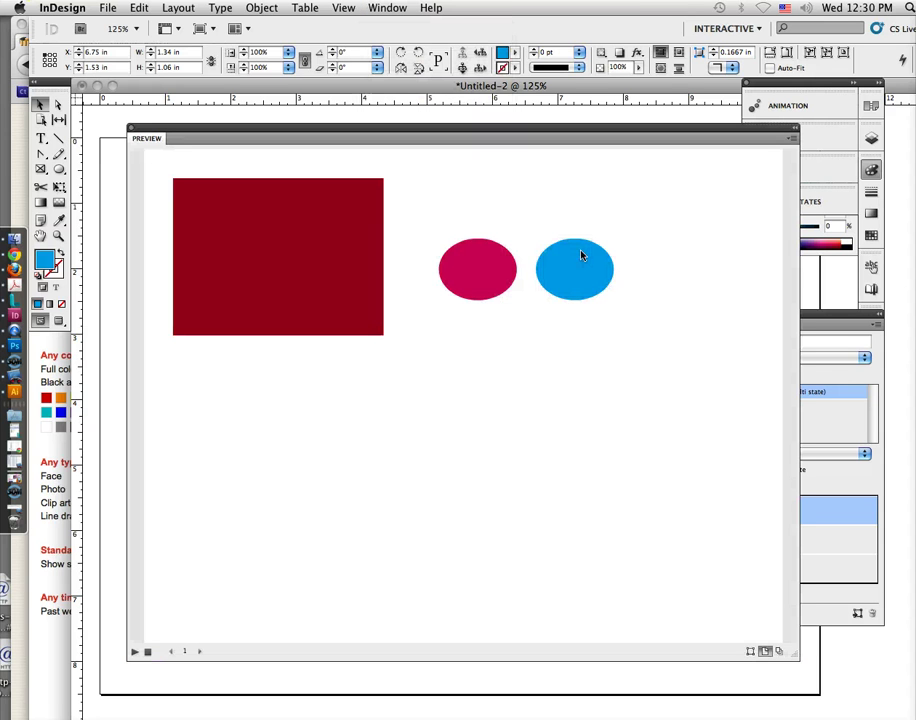
{"action": "left_click", "coordinate": [580, 305]}
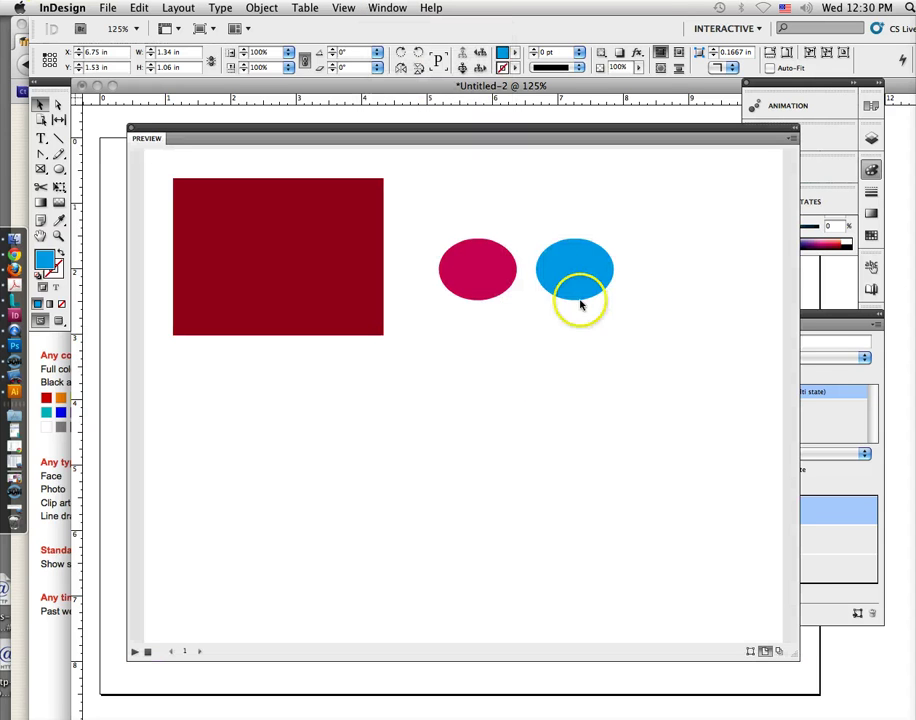
{"action": "left_click", "coordinate": [487, 534]}
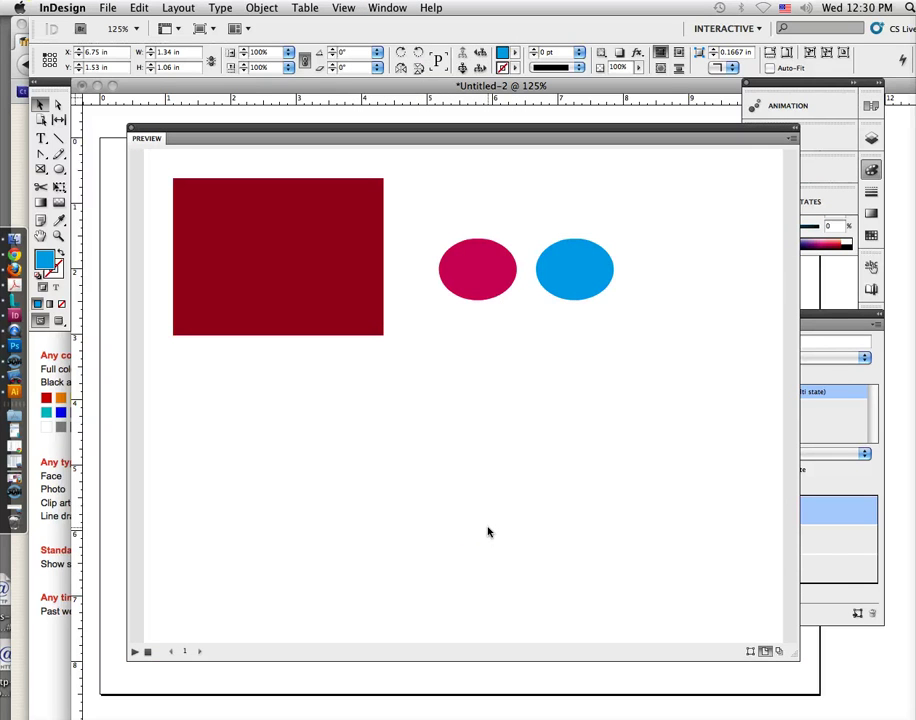
Play the preview, advance through the lunch states with the blue ellipse, and close the preview.
{"action": "left_click", "coordinate": [133, 651]}
{"action": "left_click", "coordinate": [566, 272]}
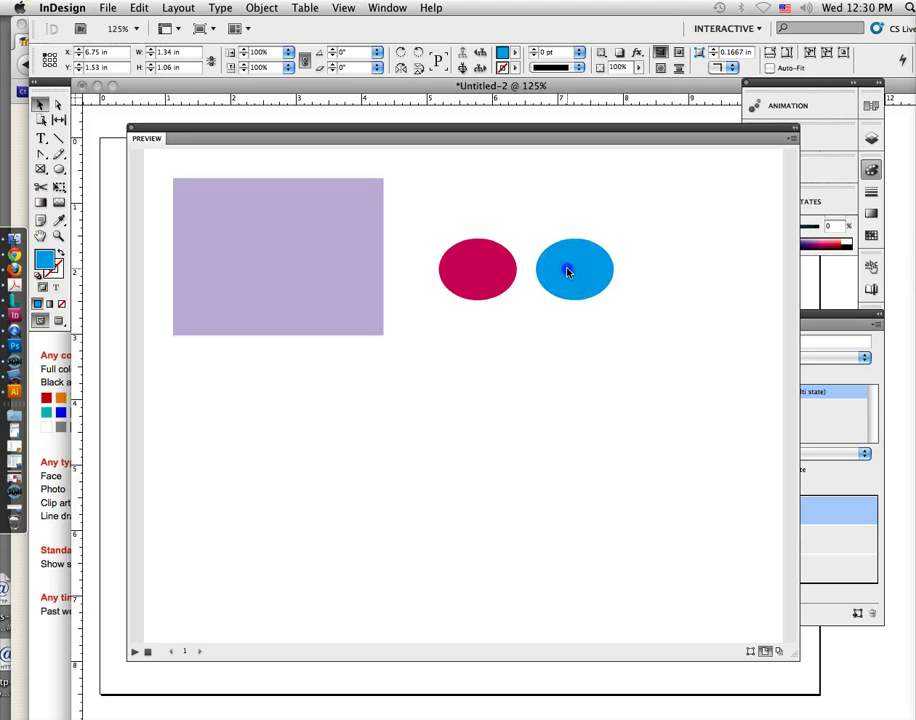
{"action": "left_click", "coordinate": [566, 272]}
{"action": "left_click", "coordinate": [566, 272]}
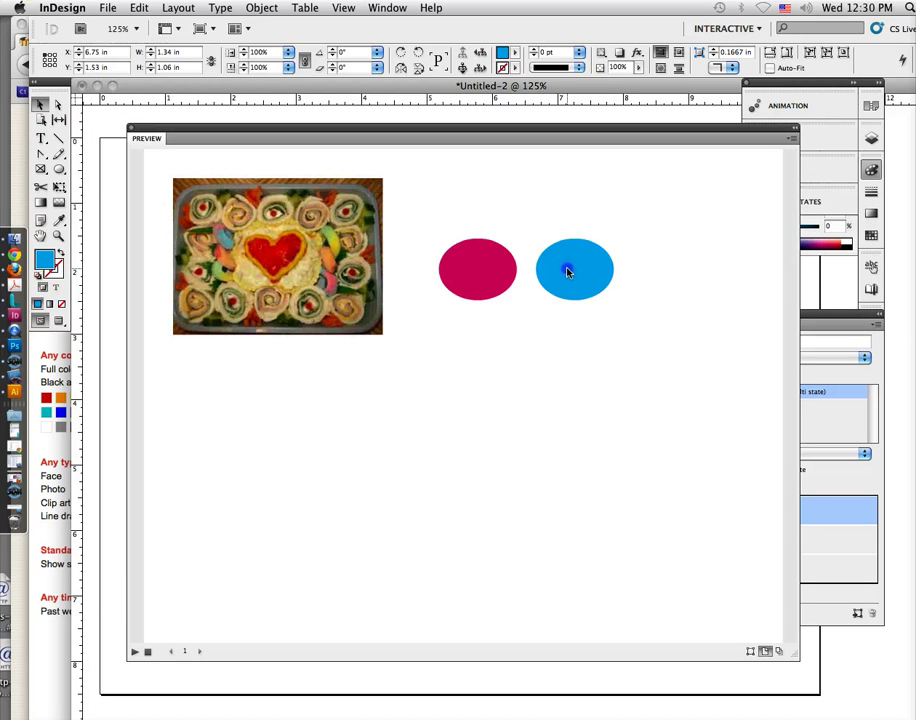
{"action": "left_click", "coordinate": [566, 272]}
{"action": "left_click", "coordinate": [566, 272]}
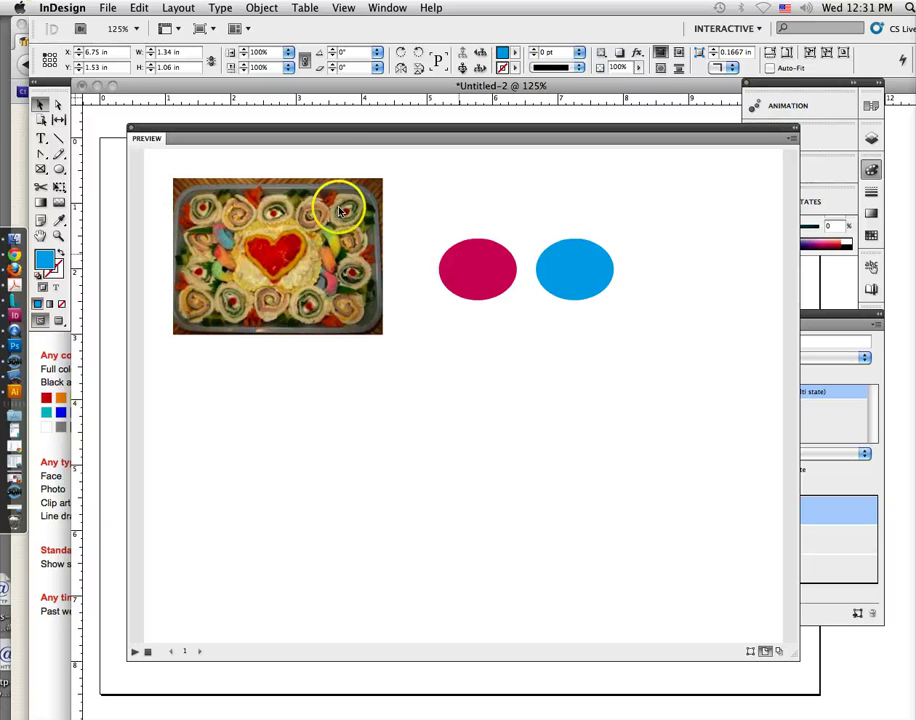
{"action": "left_click", "coordinate": [130, 129]}
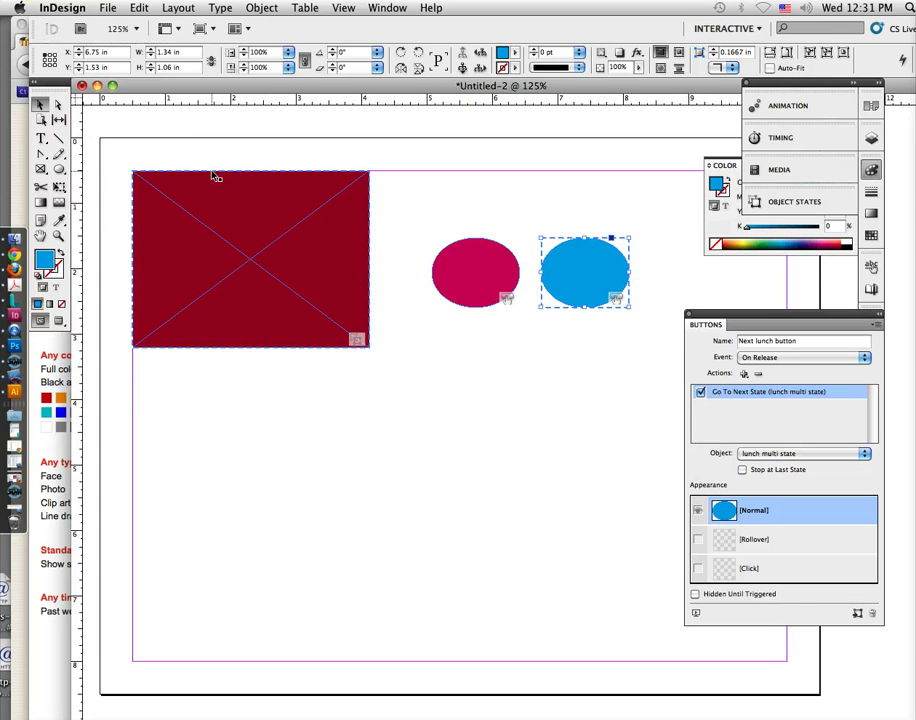
Deselect everything and save the document as Untitled-2.indd.
{"action": "left_click", "coordinate": [221, 155]}
{"action": "left_click", "coordinate": [120, 50]}
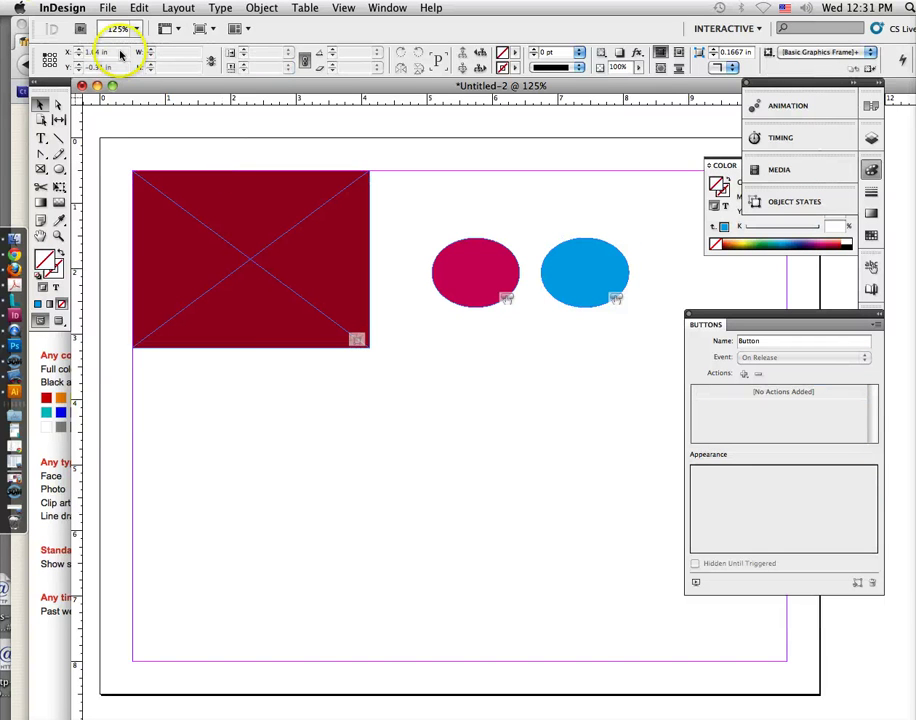
{"action": "left_click", "coordinate": [107, 7]}
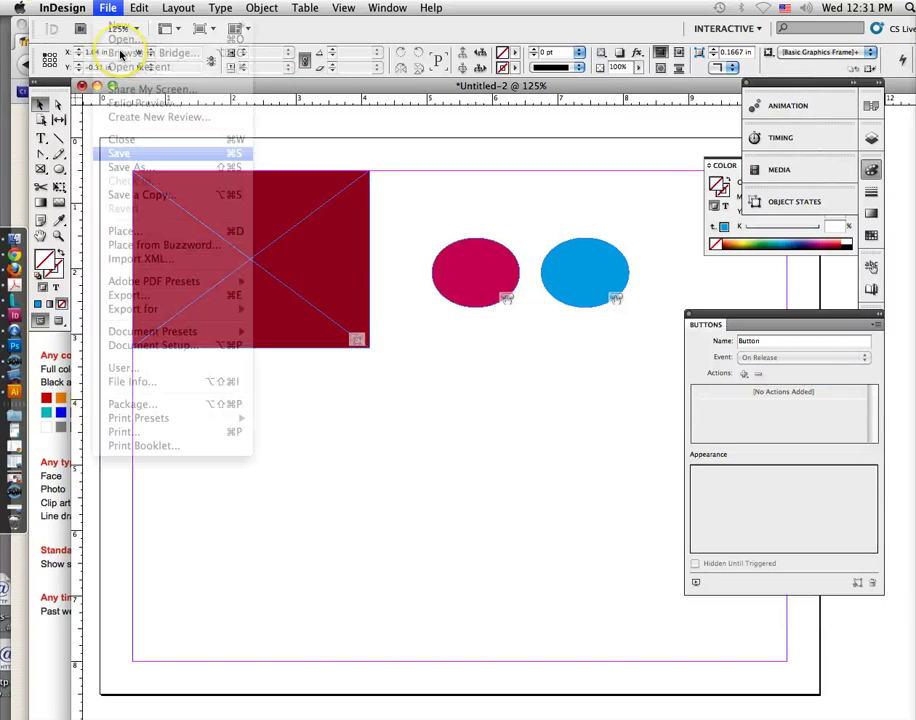
{"action": "left_click", "coordinate": [132, 158]}
{"action": "key", "text": "Return"}
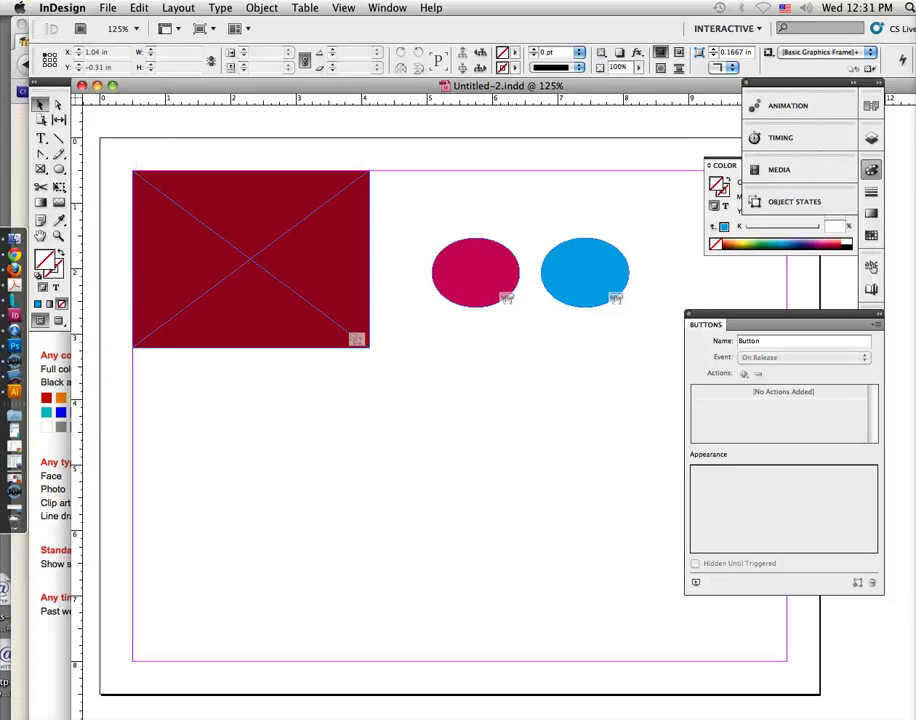
Export all pages to Untitled-2.swf in Flash Player (SWF) format at 100% scale, generating an HTML file and viewing it after exporting.
{"action": "left_click", "coordinate": [107, 7]}
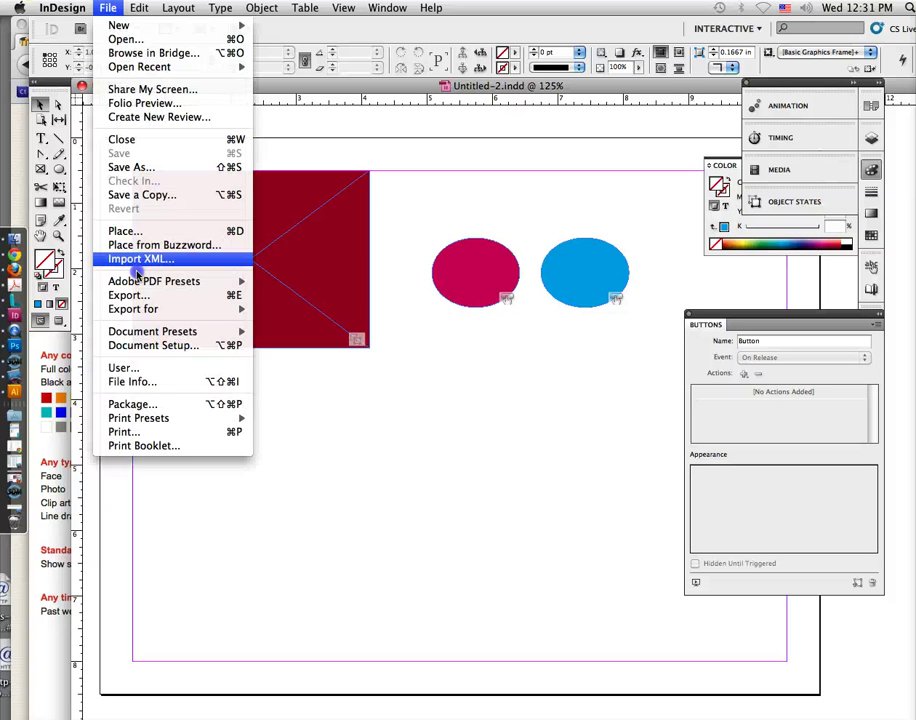
{"action": "left_click", "coordinate": [129, 295]}
{"action": "left_click", "coordinate": [466, 368]}
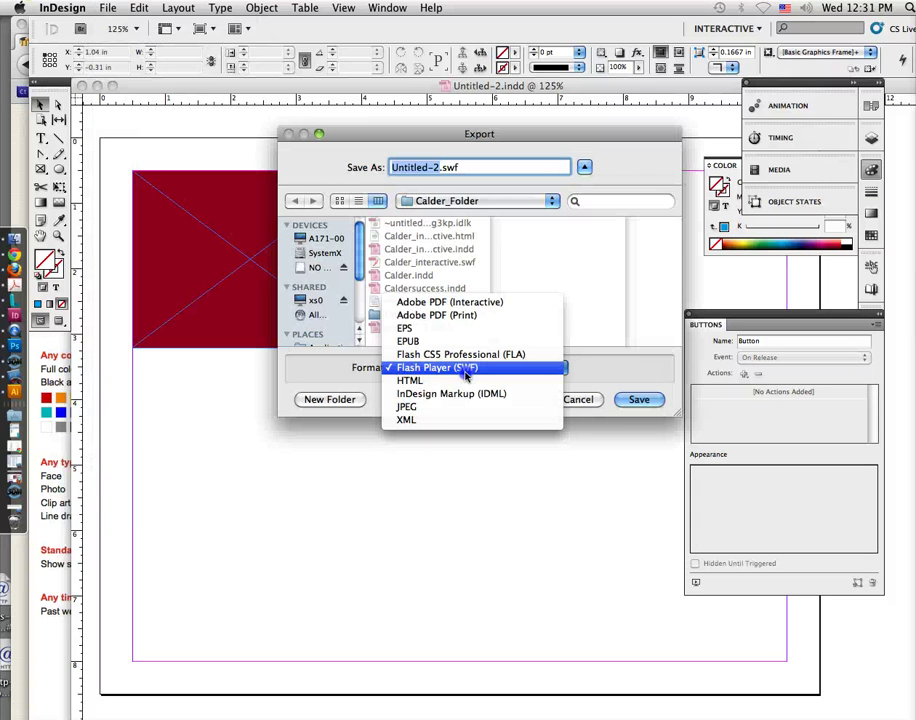
{"action": "left_click", "coordinate": [597, 398]}
{"action": "left_click", "coordinate": [636, 399]}
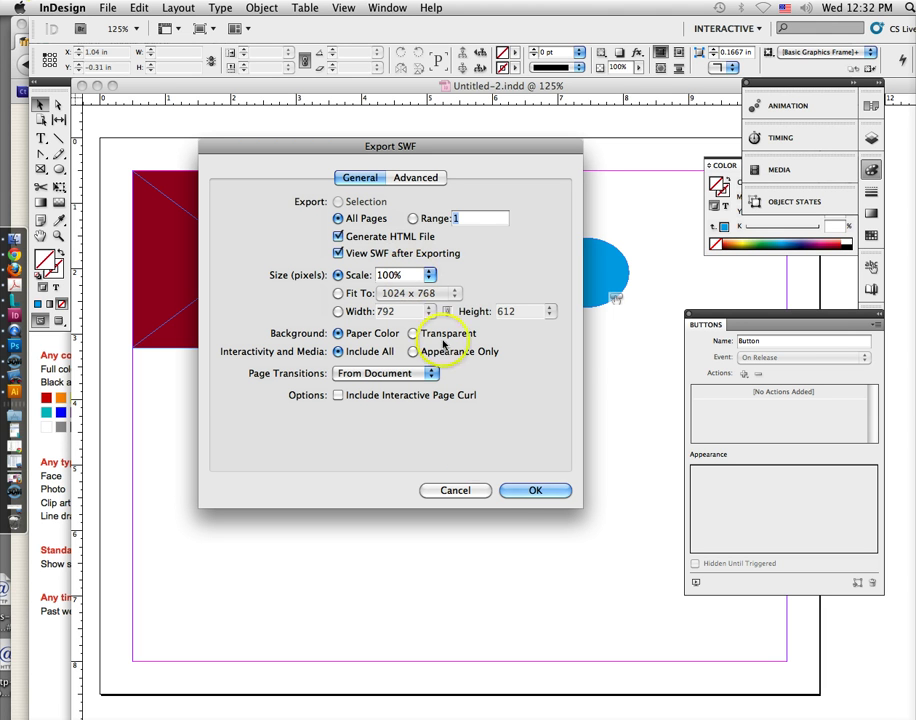
{"action": "left_click", "coordinate": [536, 490]}
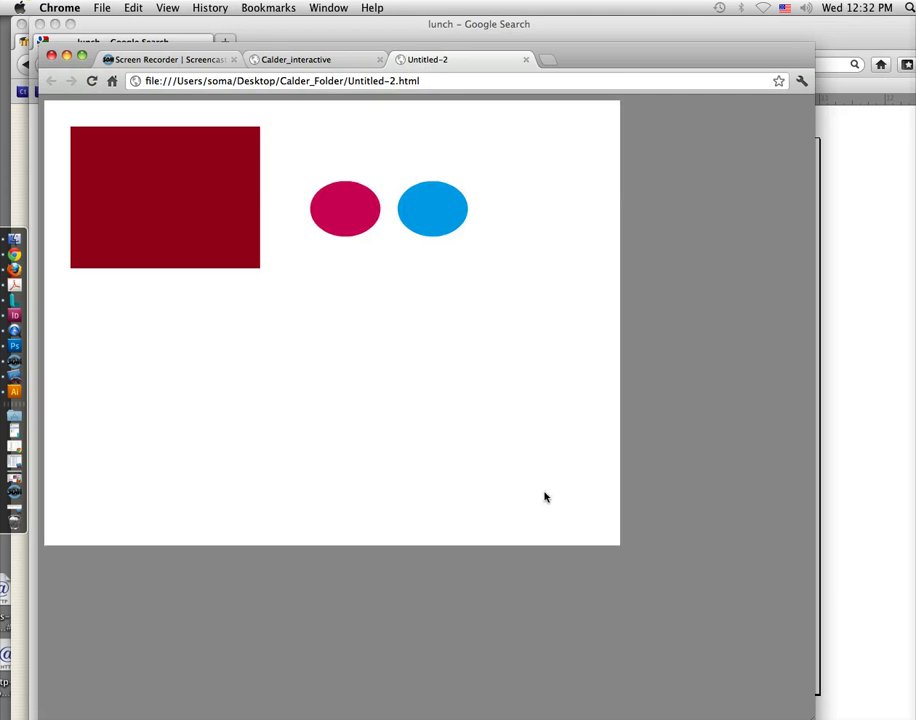
Test the exported slideshow in the browser, moving forward with the blue ellipse and back with the magenta one.
{"action": "left_click", "coordinate": [439, 221]}
{"action": "left_click", "coordinate": [440, 222]}
{"action": "left_click", "coordinate": [351, 217]}
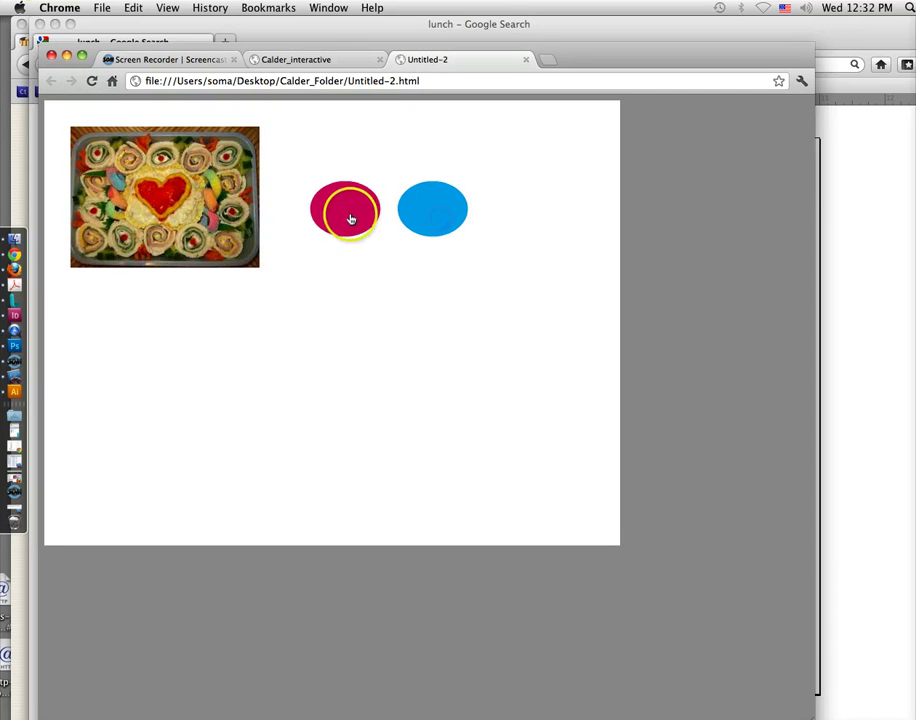
{"action": "left_click", "coordinate": [350, 217]}
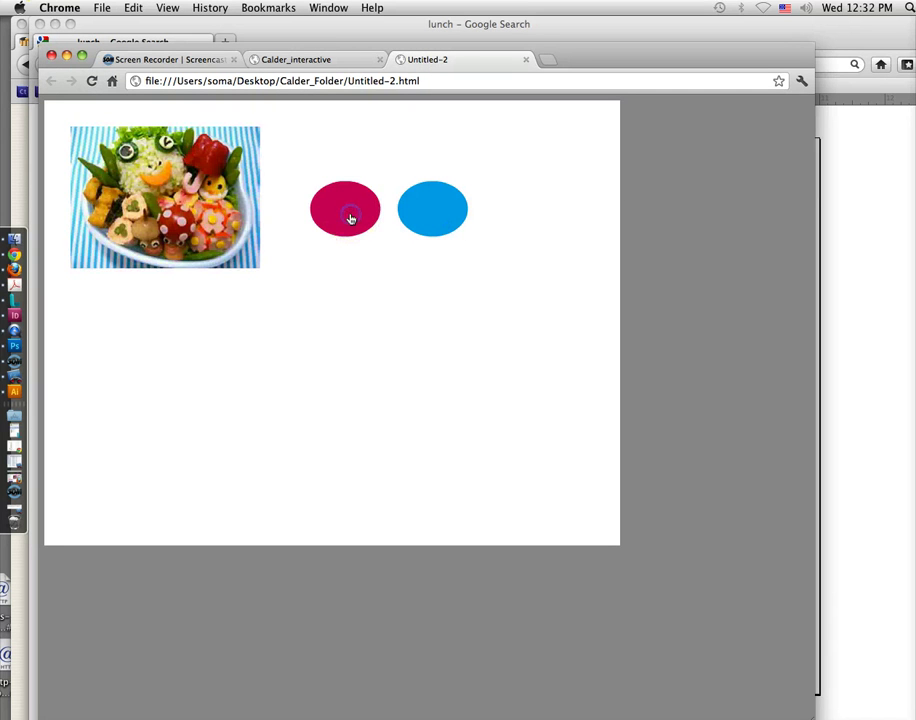
{"action": "left_click", "coordinate": [361, 541]}
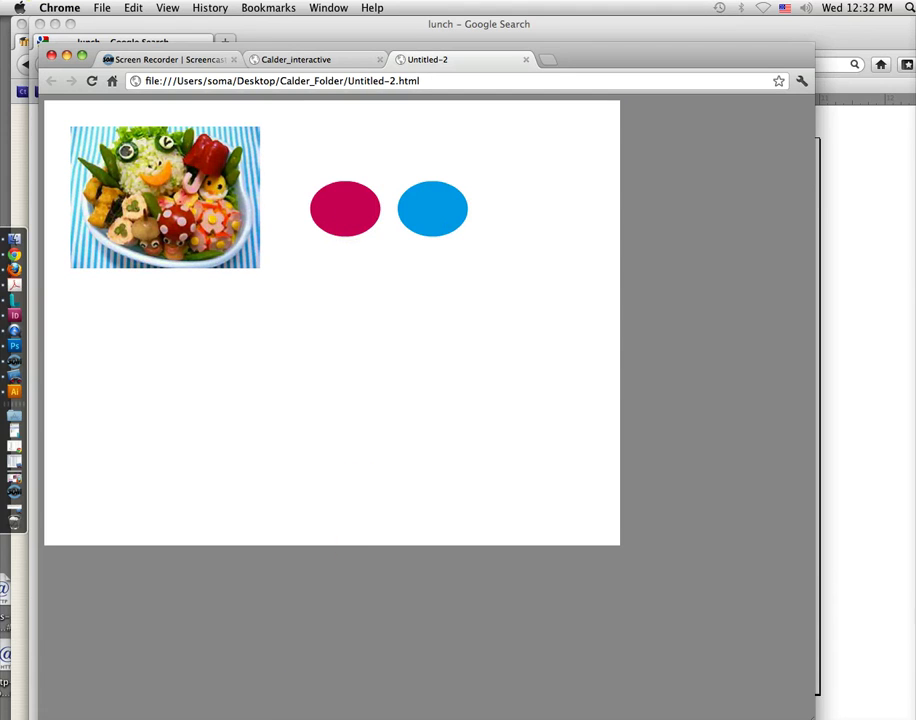